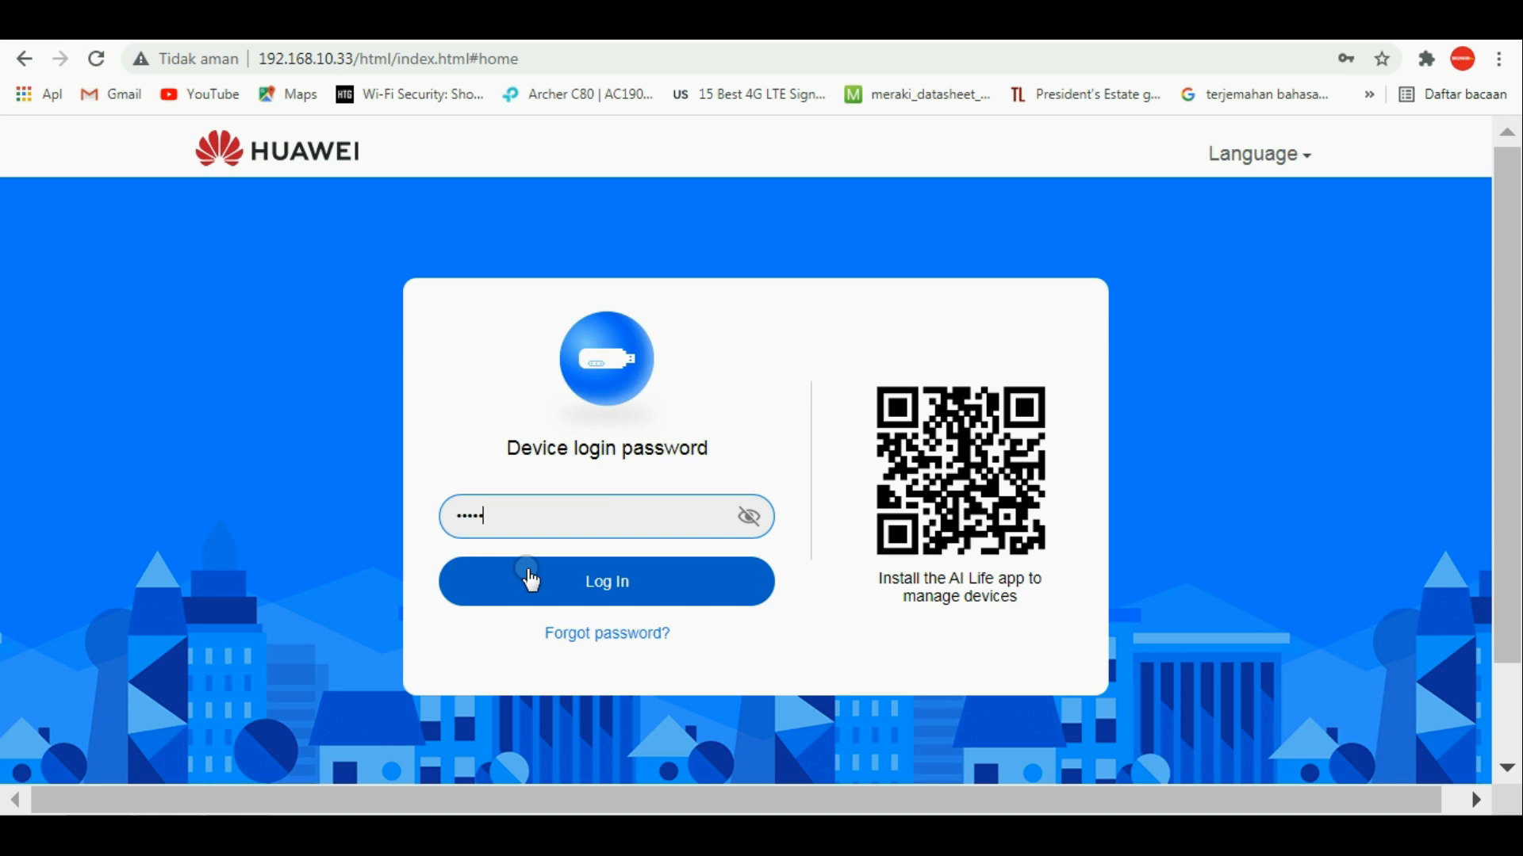
Log in to the modem's admin page and open the Mobile Network Searching settings.
left_click(610, 591)
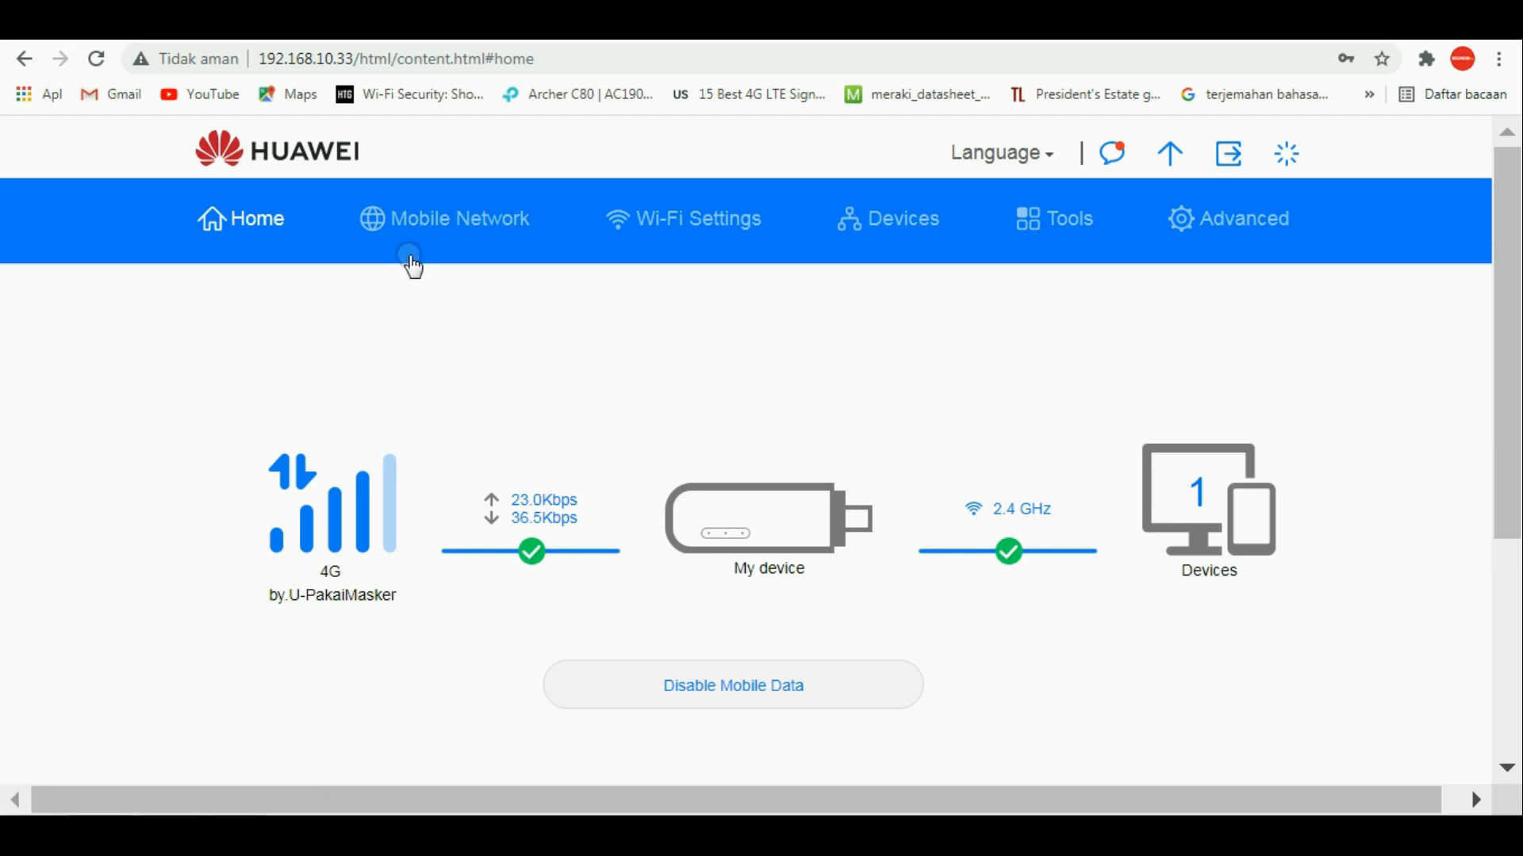
left_click(474, 225)
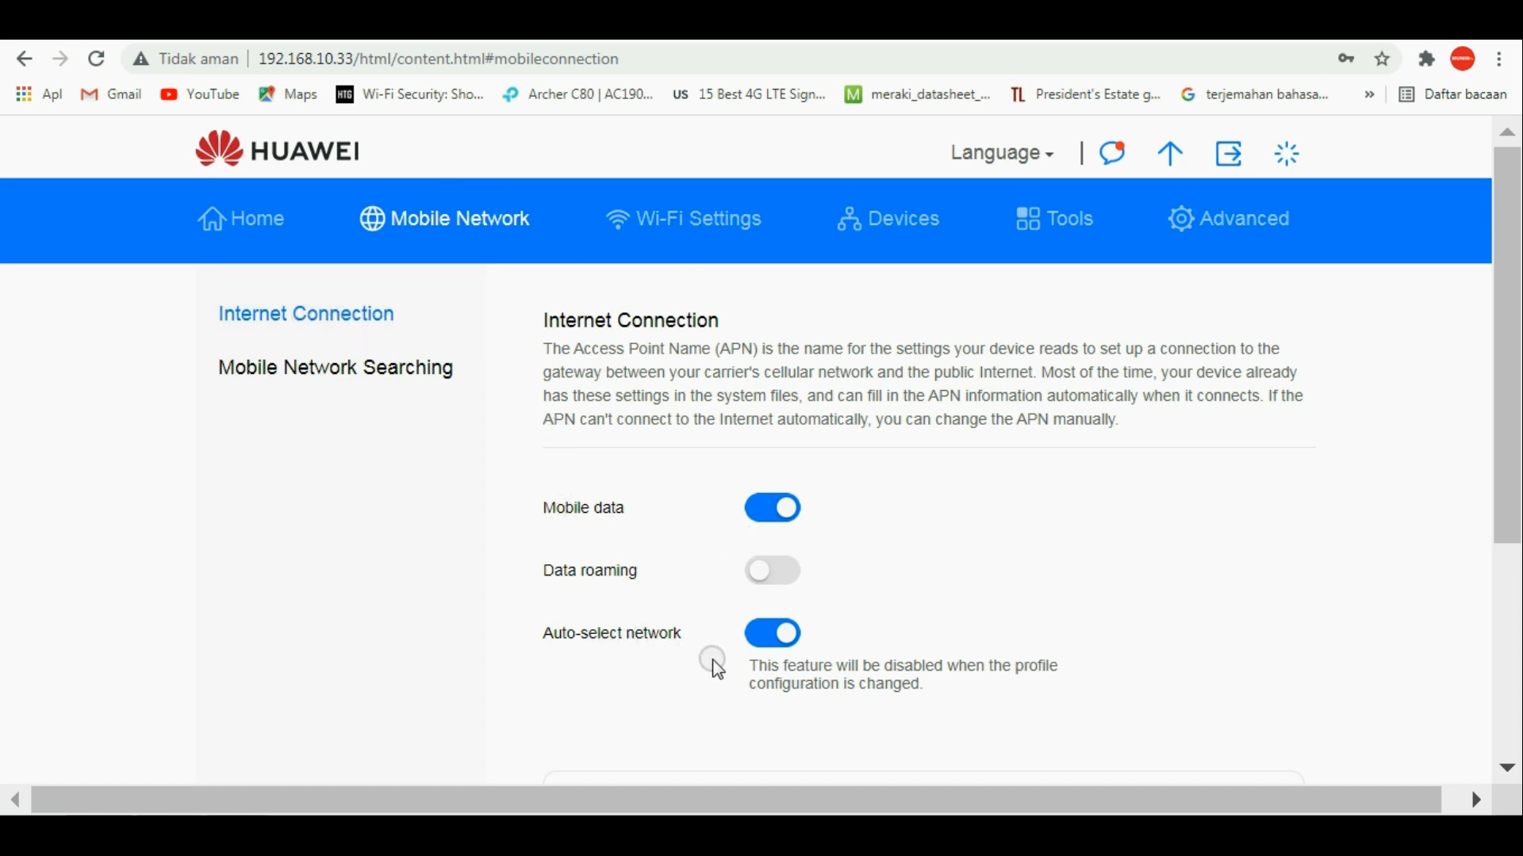
left_click(372, 371)
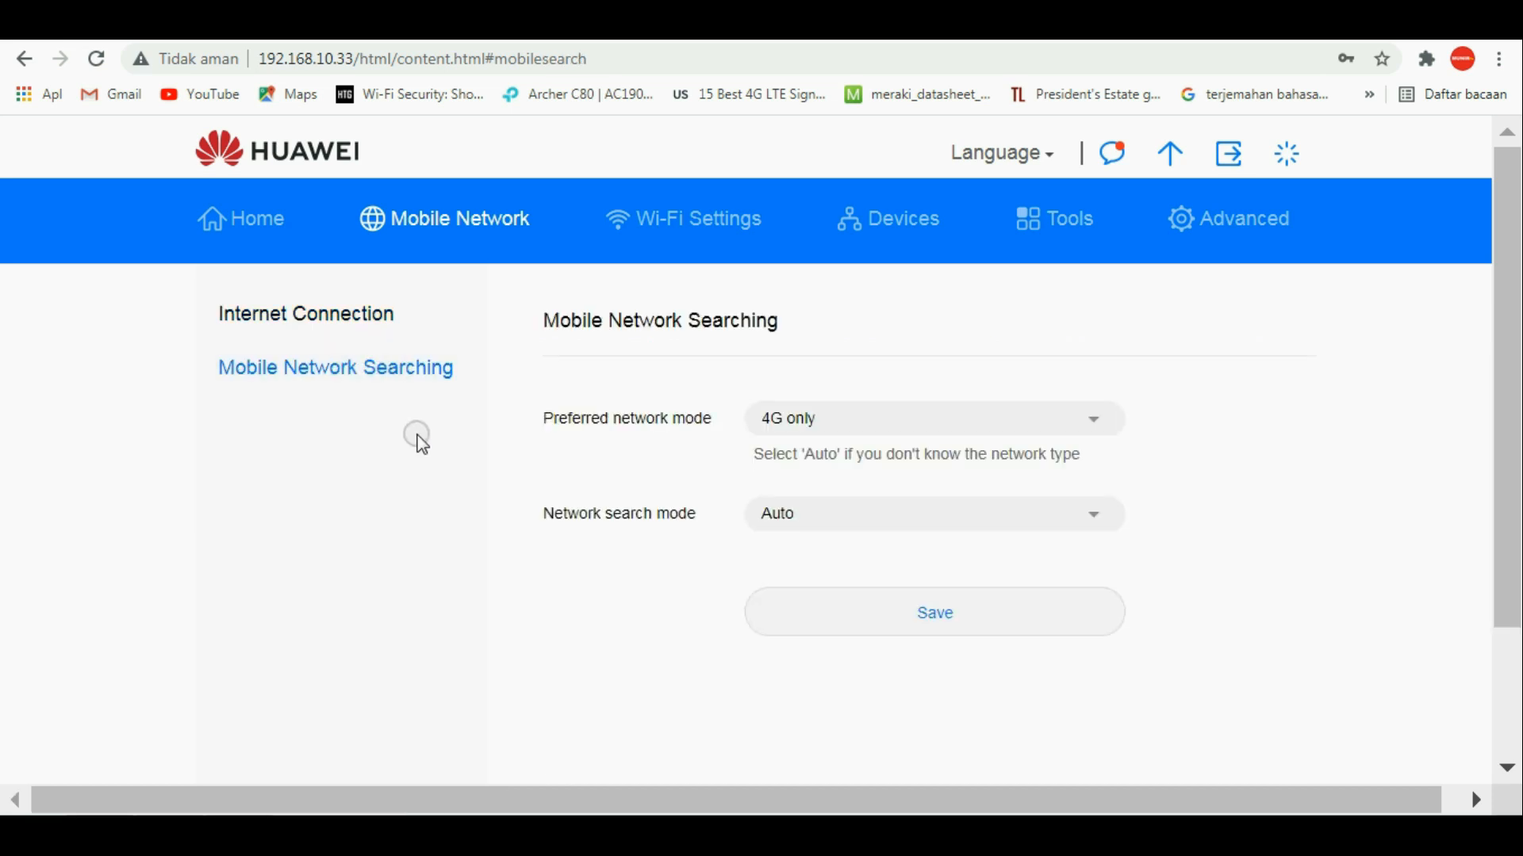
Examine the available options for the preferred network mode and the network search mode, leaving both settings as they are.
left_click(872, 430)
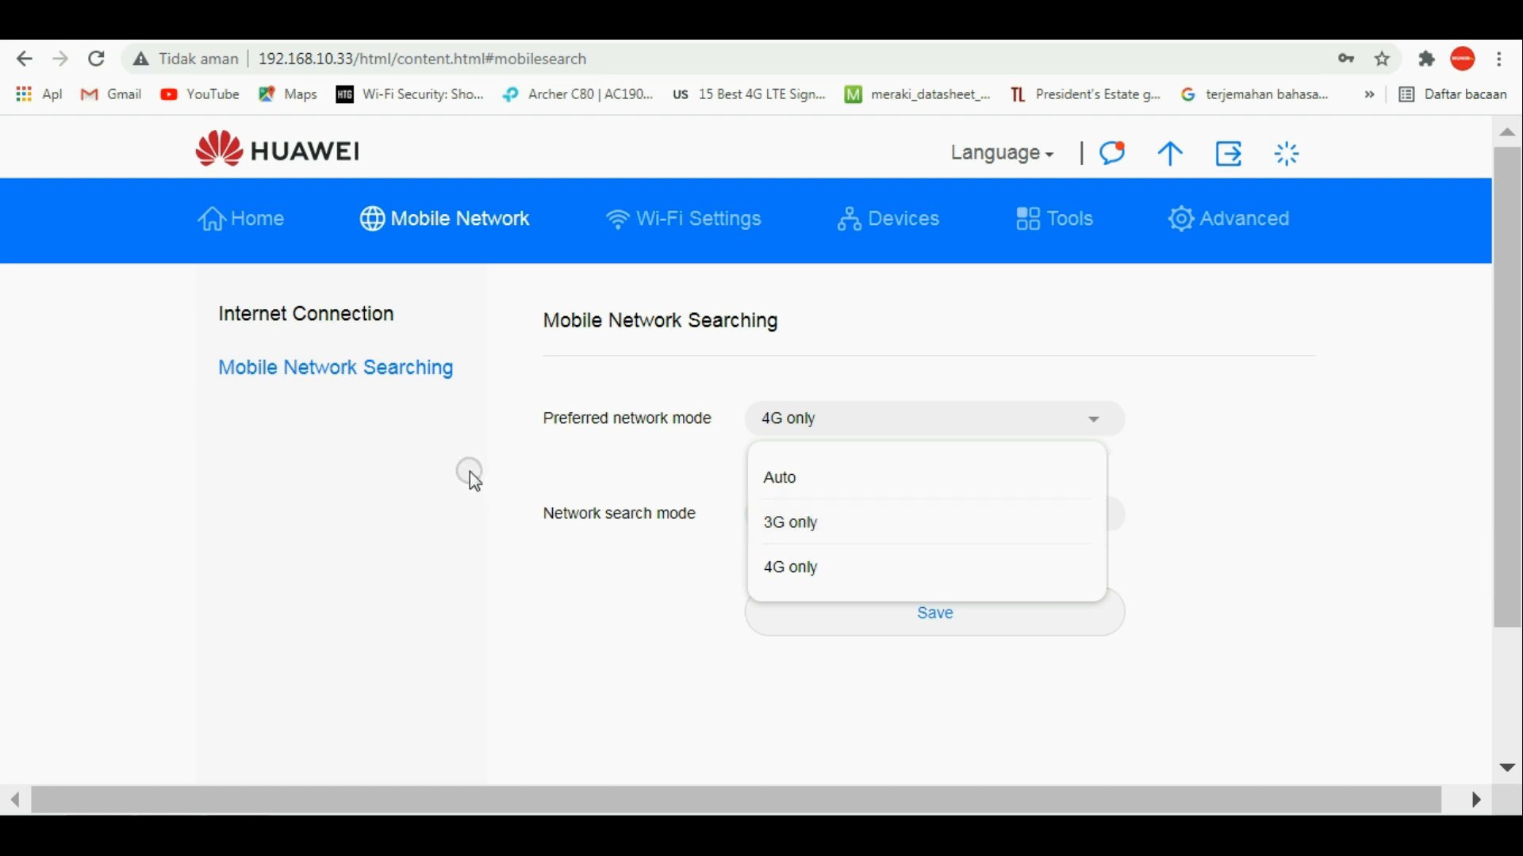
left_click(458, 463)
left_click(813, 520)
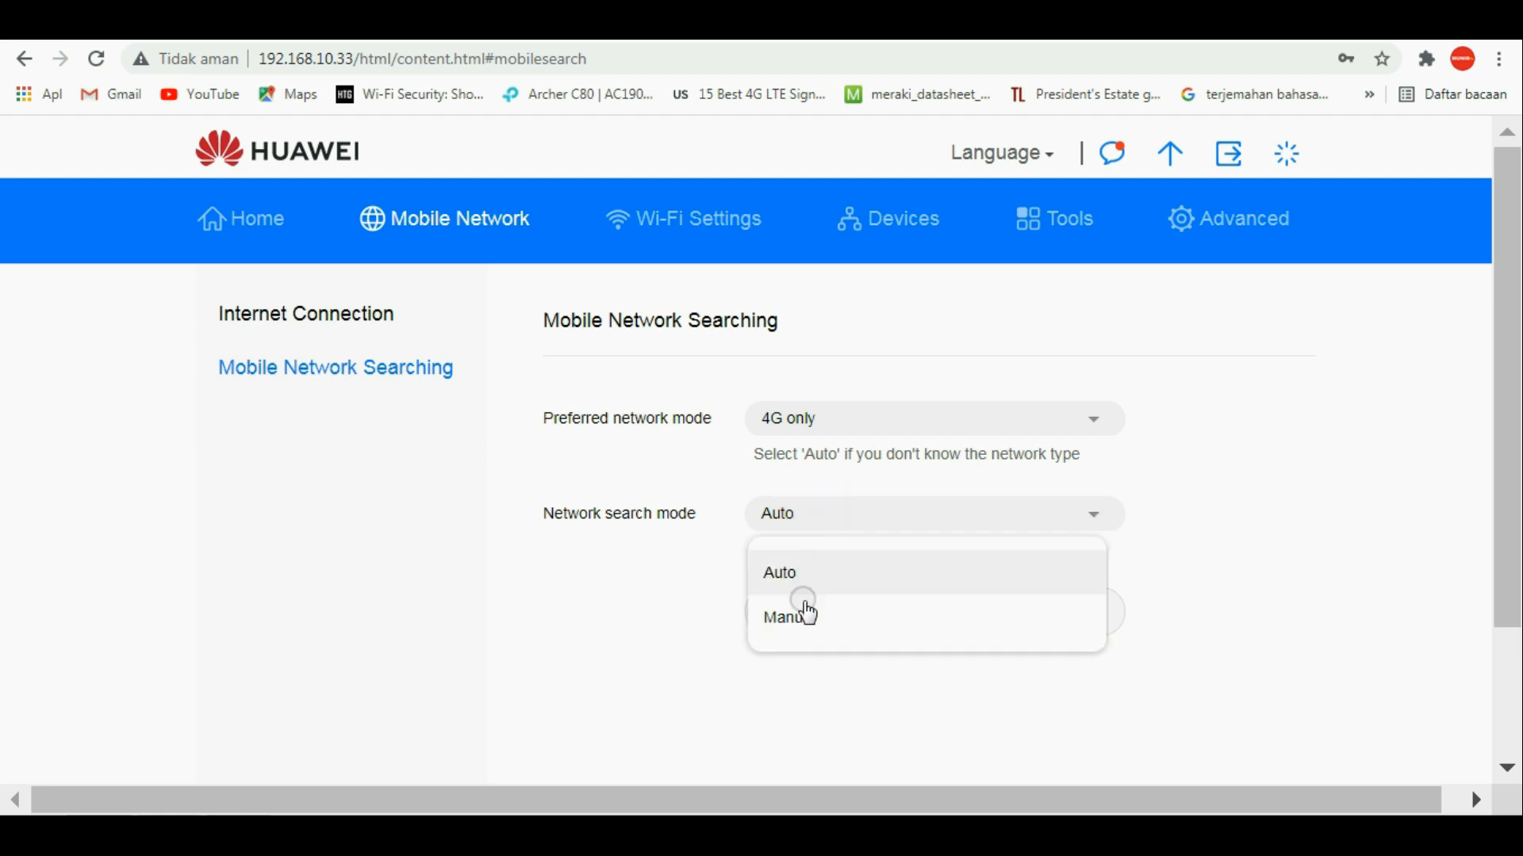
left_click(459, 563)
left_click(813, 429)
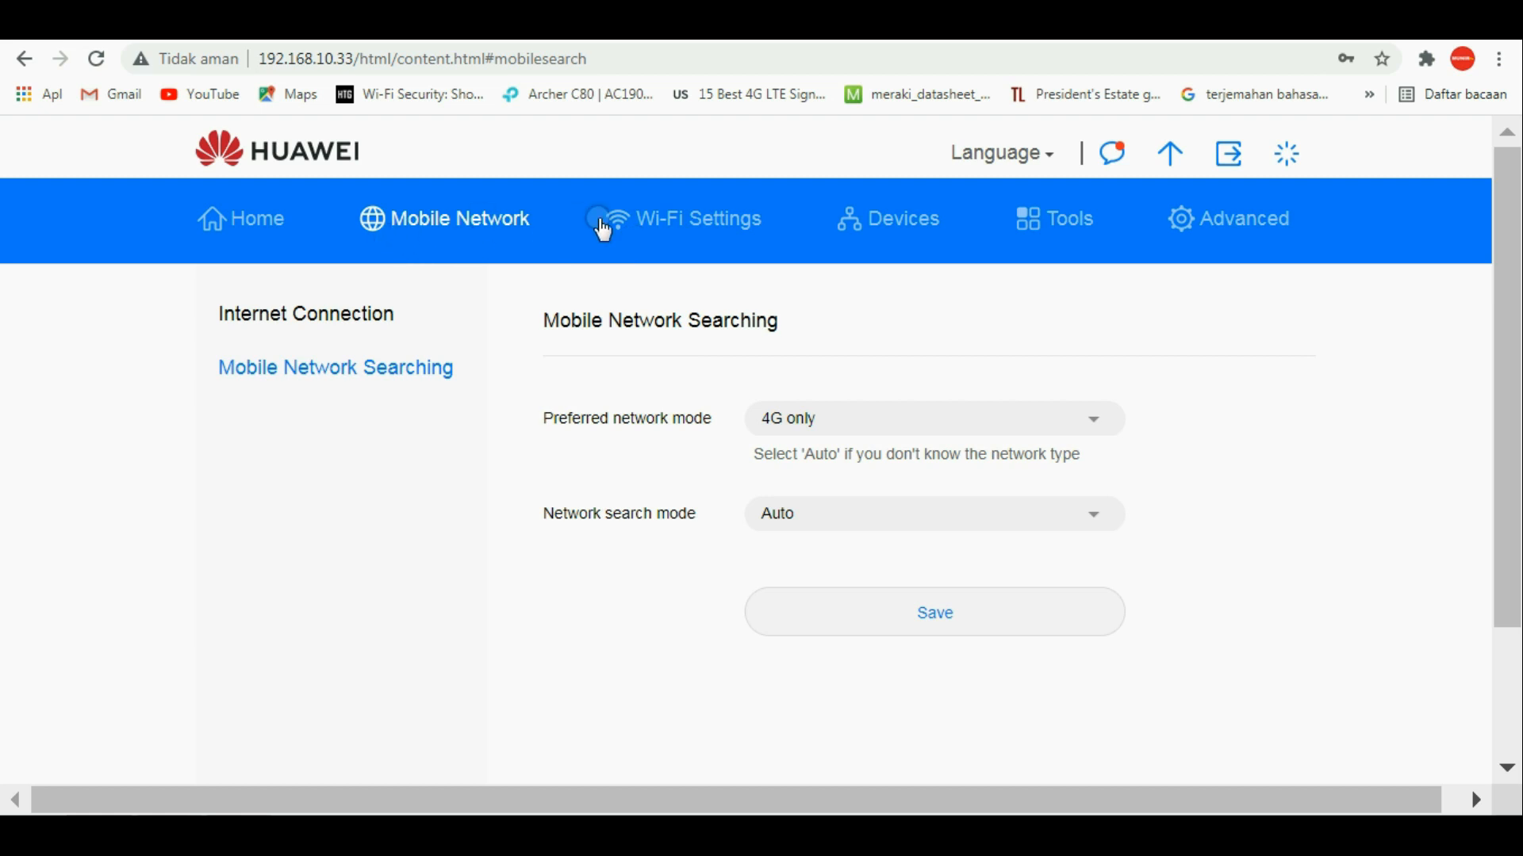
Examine the Wi-Fi Basic Settings: the network name, the available security modes and the Wi-Fi password field.
left_click(714, 224)
left_click(310, 328)
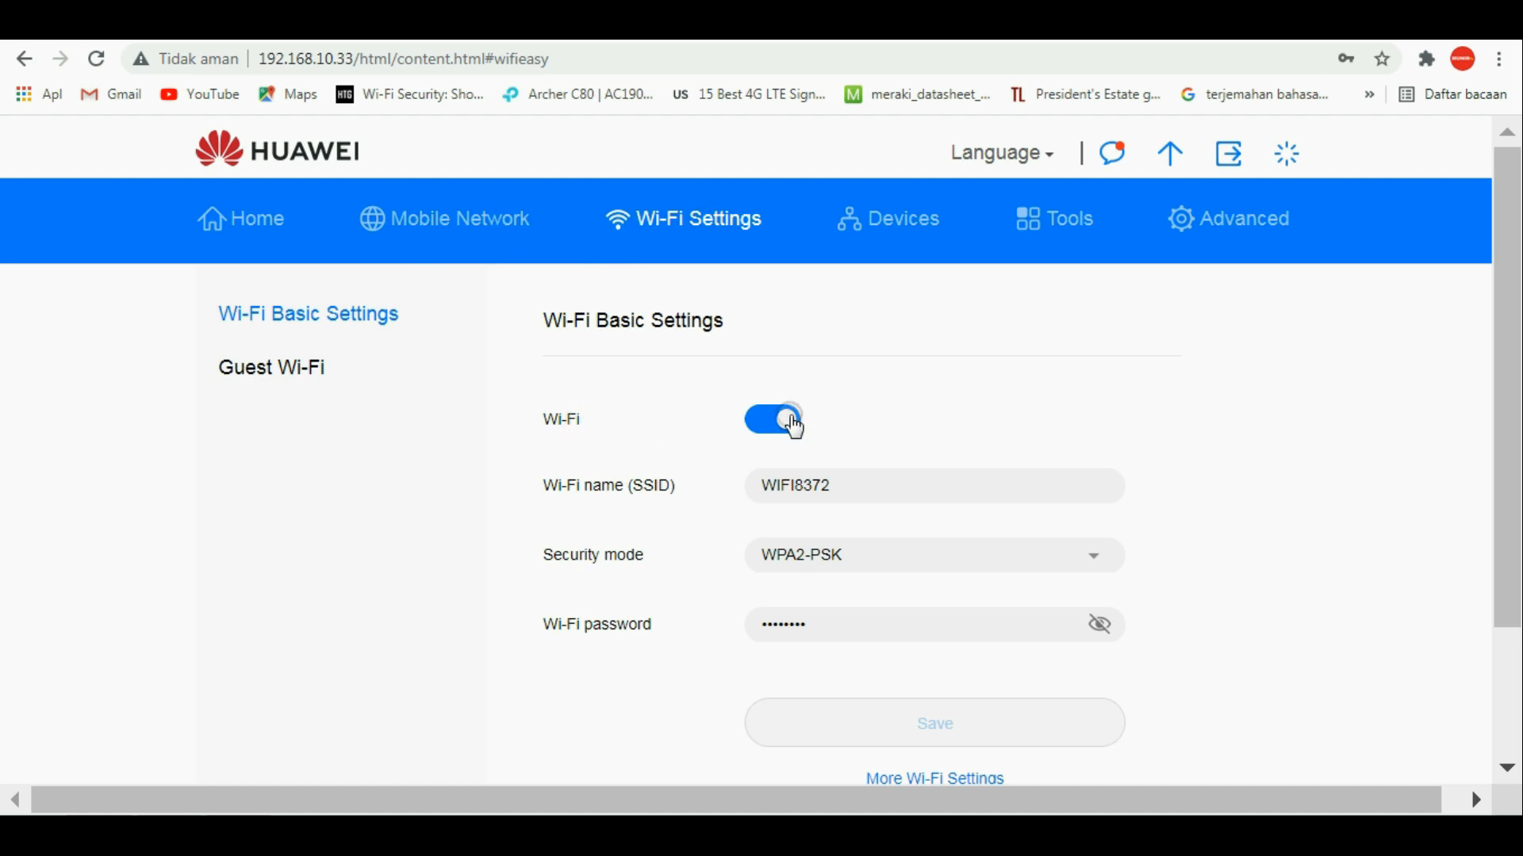
scroll(825, 435, "down", 2)
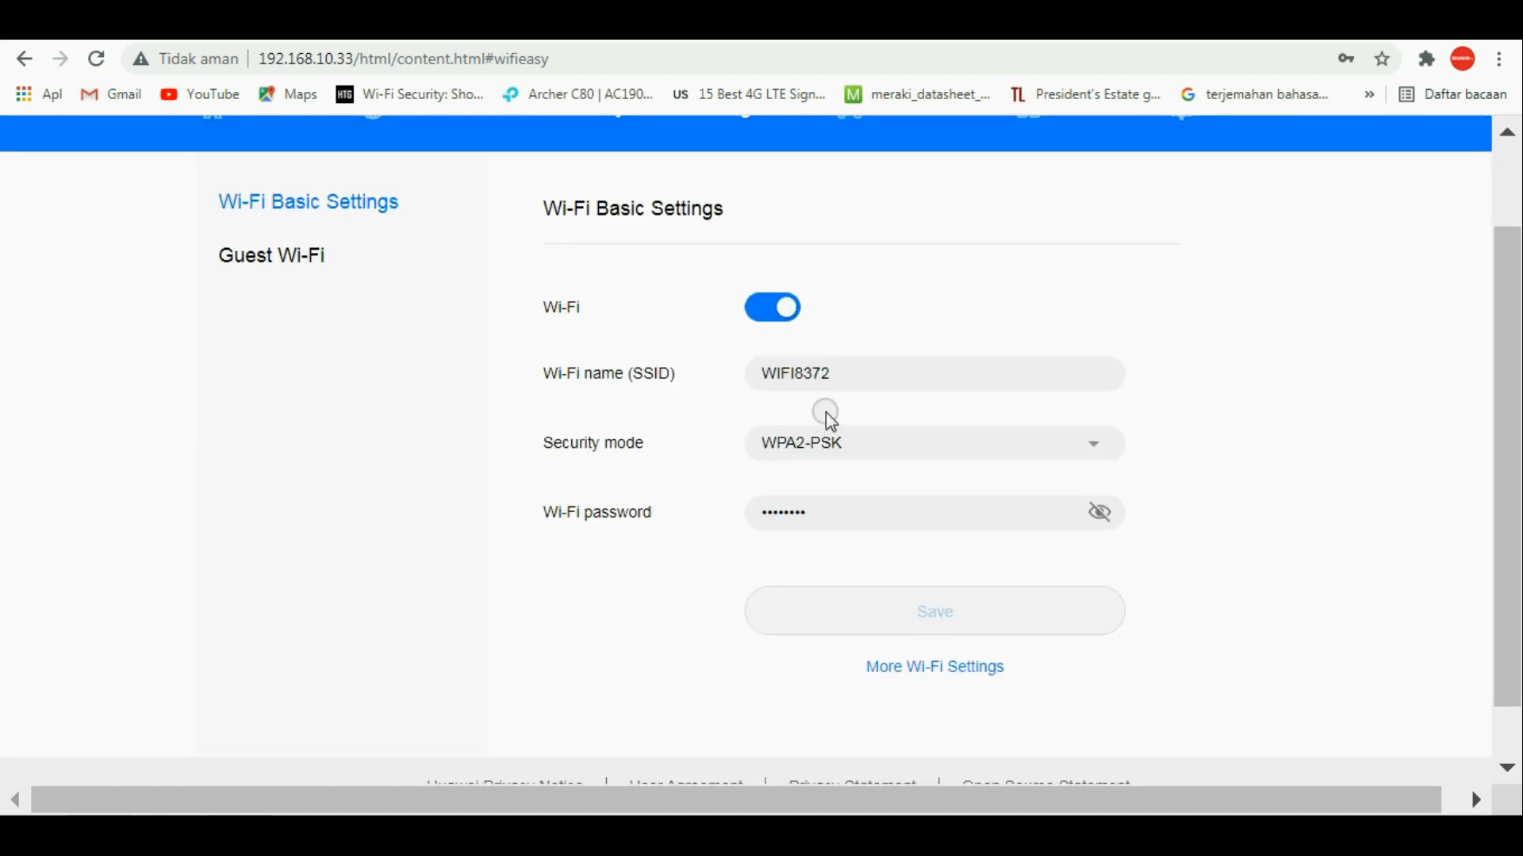
scroll(828, 412, "up", 2)
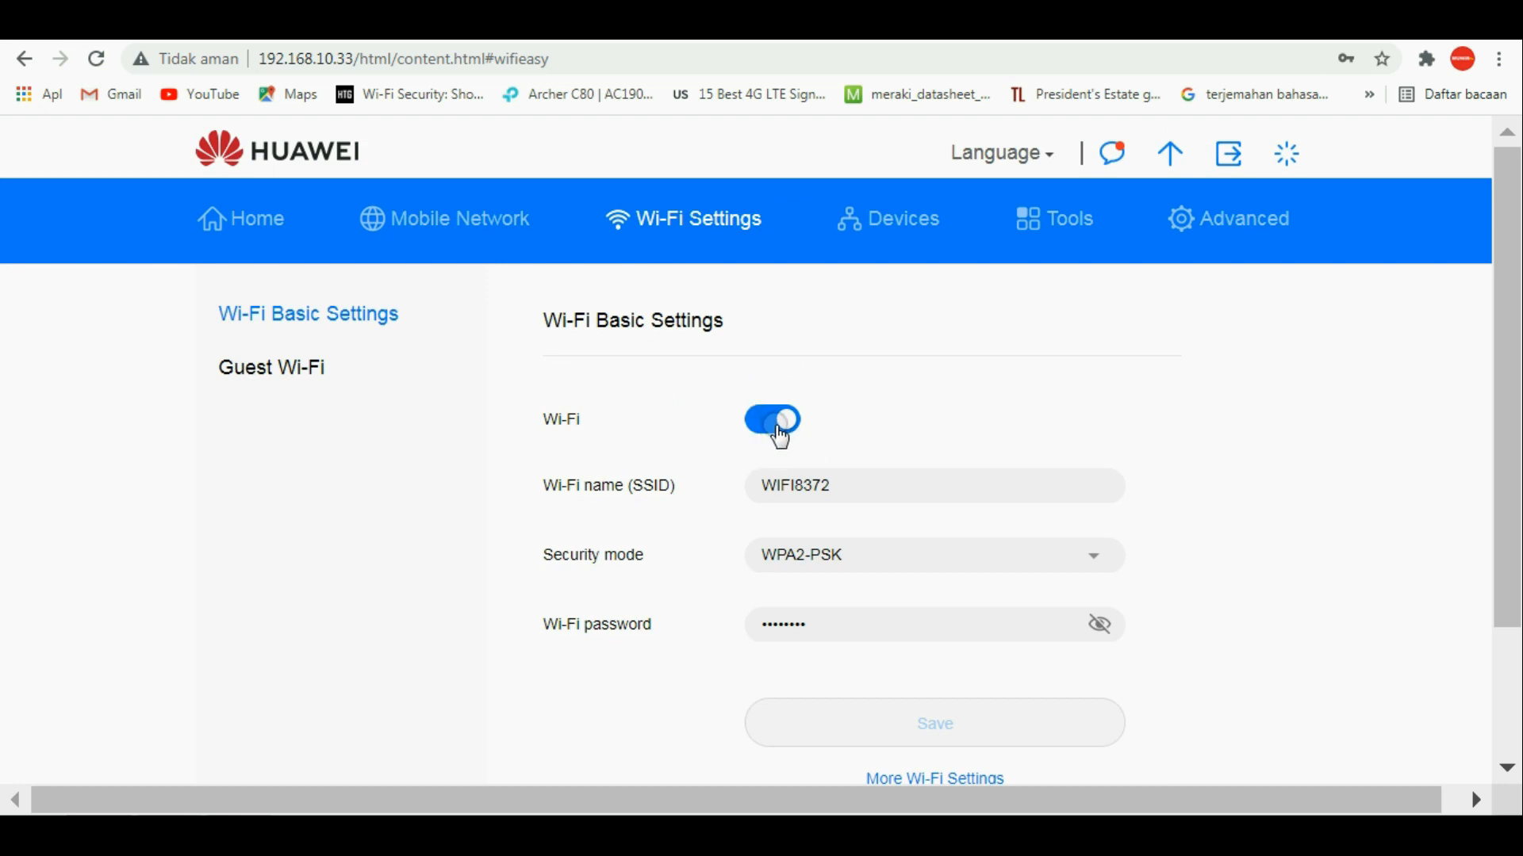
left_click(839, 486)
double_click(839, 486)
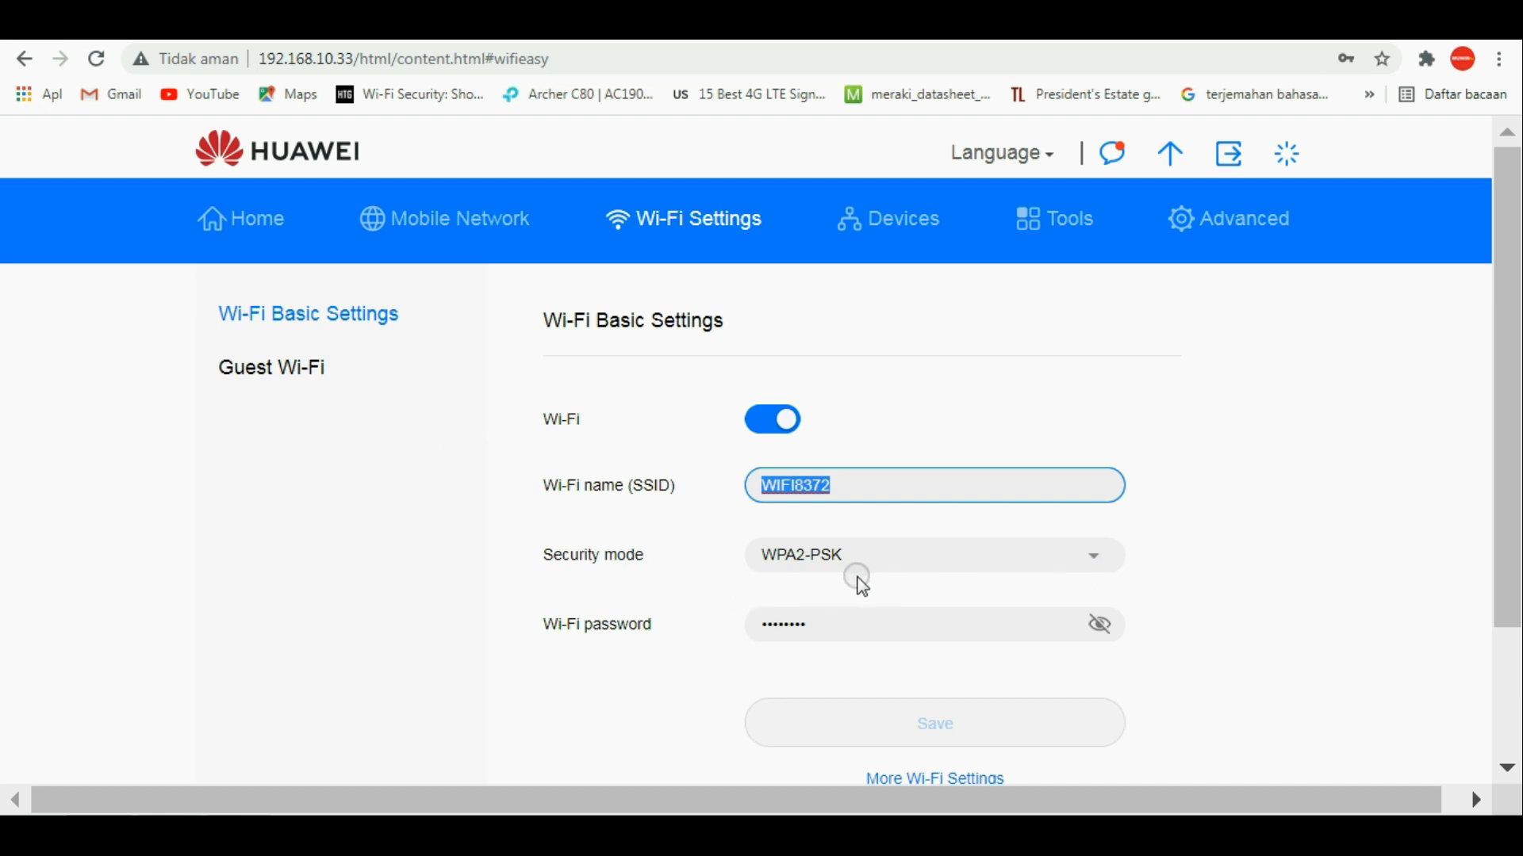
left_click(1095, 561)
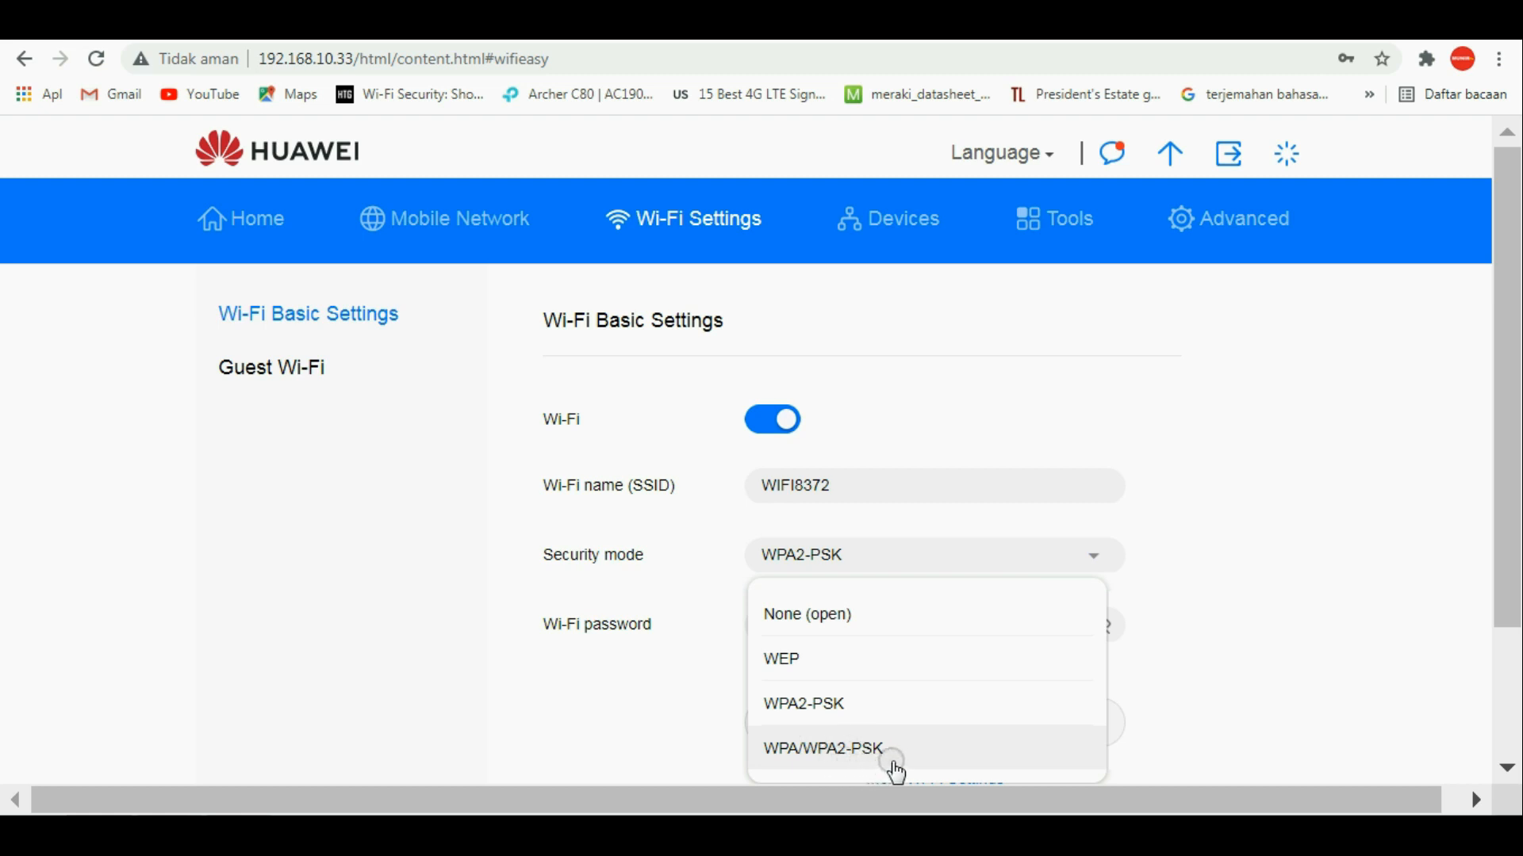
left_click(1263, 644)
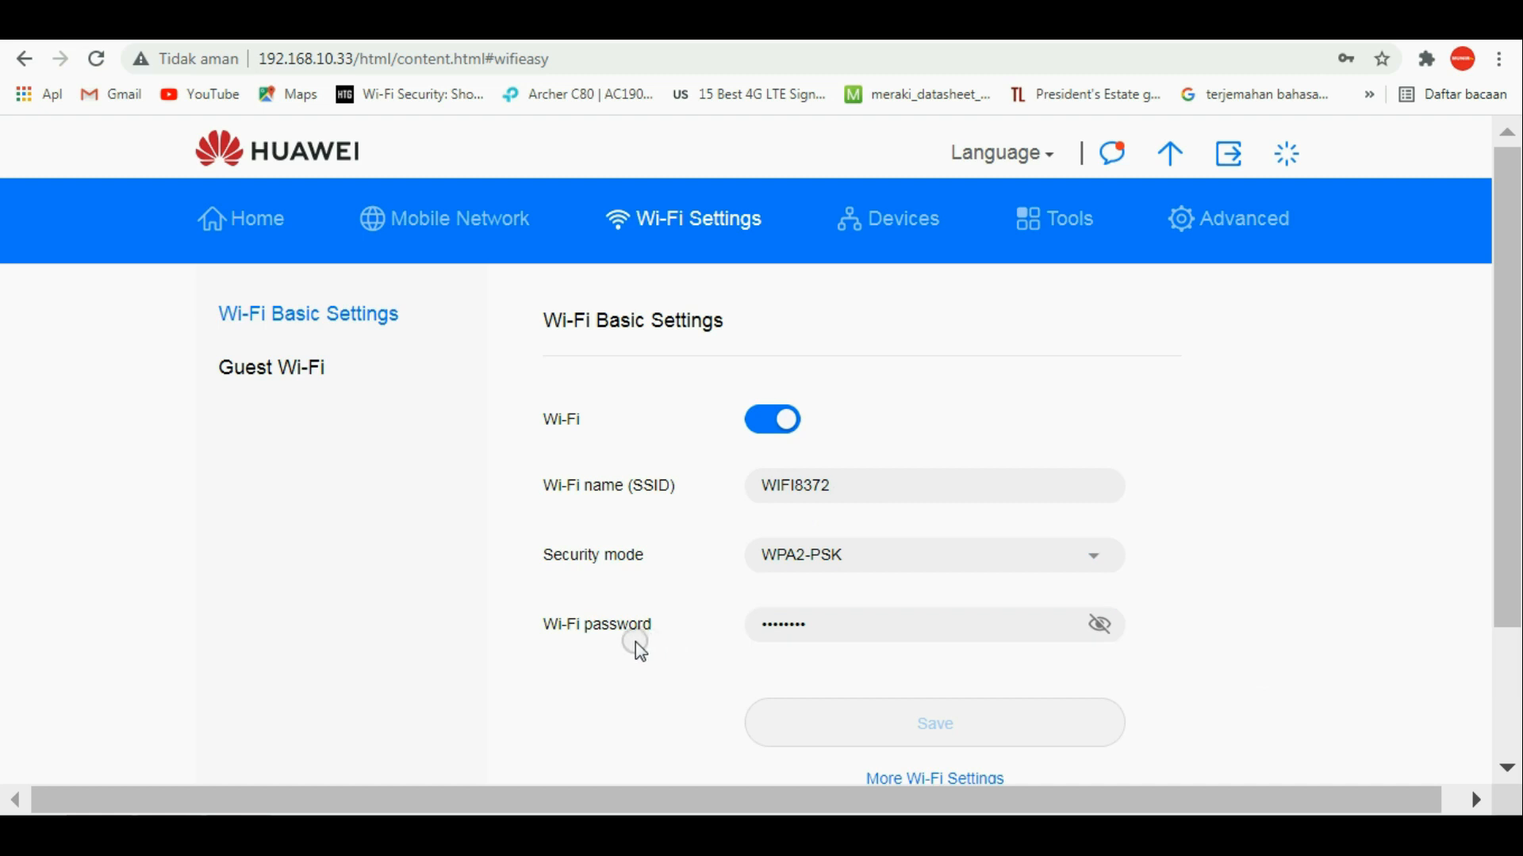
left_click_drag(842, 645, 14, 522)
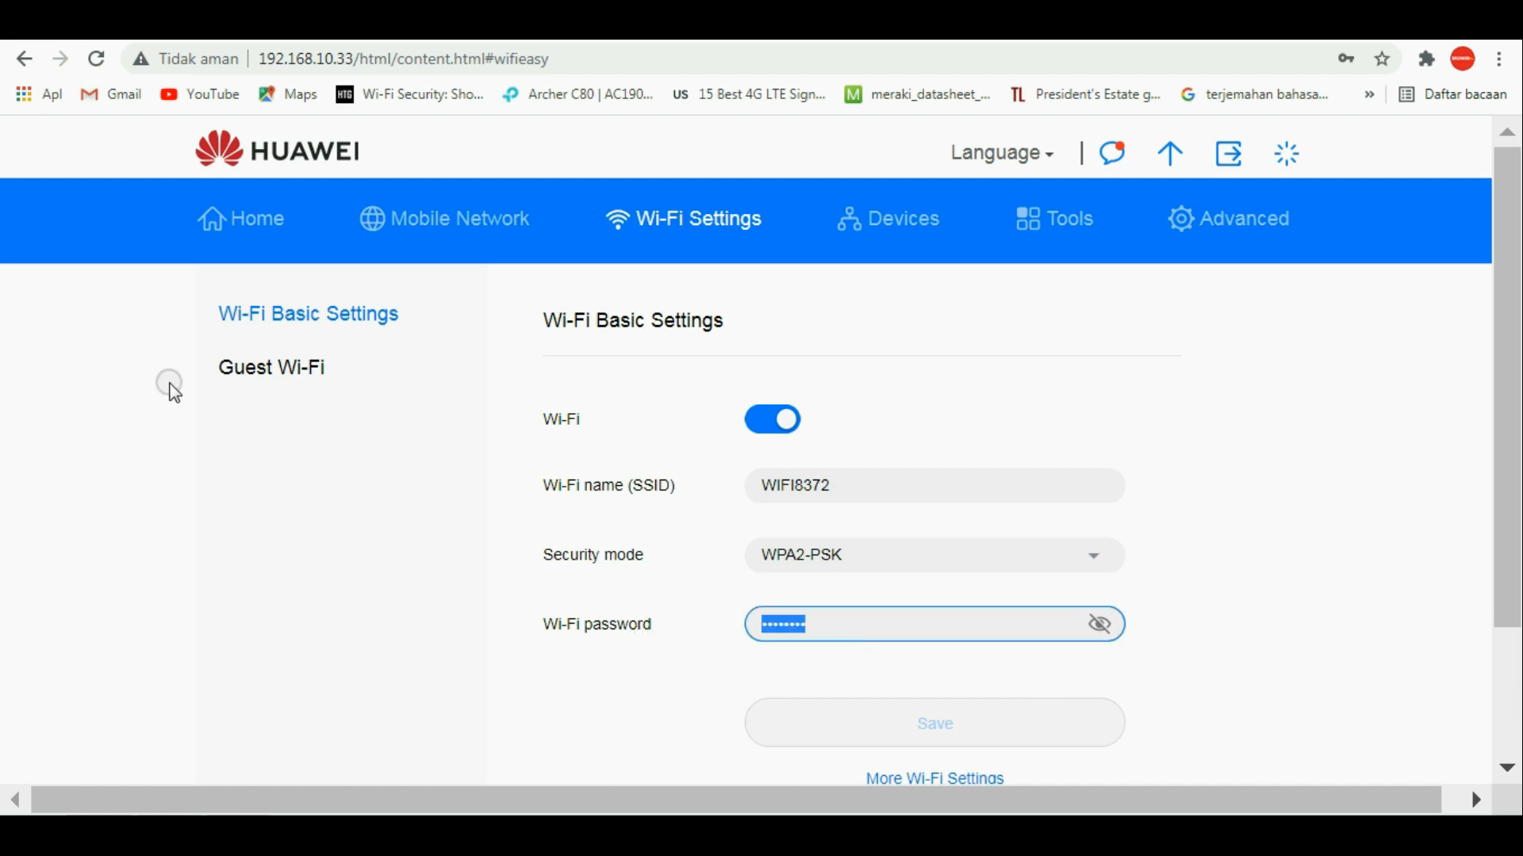
Enable the Guest Wi-Fi network.
left_click(262, 373)
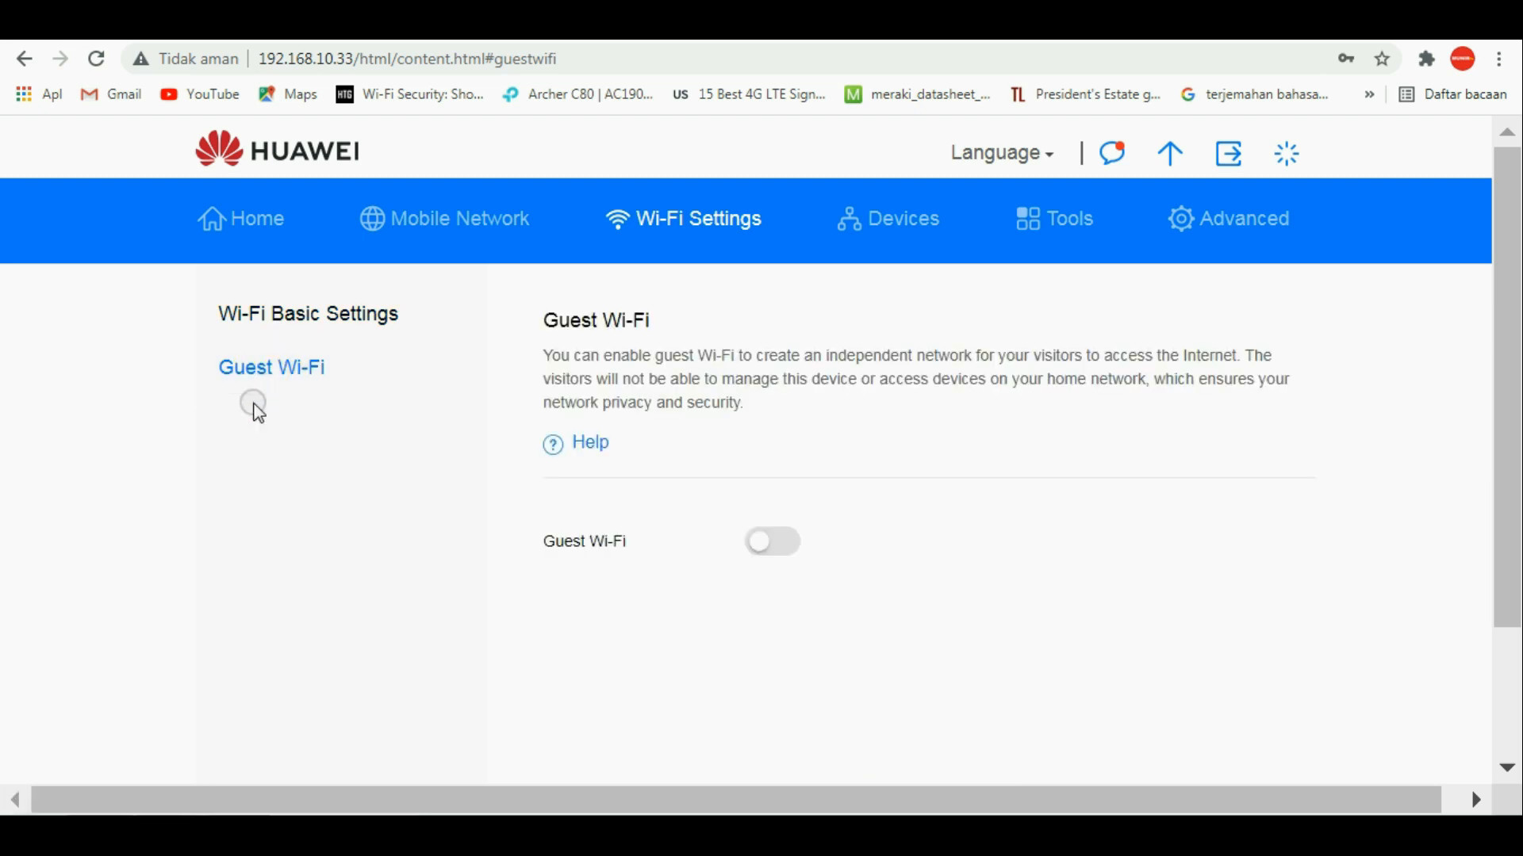
left_click(284, 373)
left_click(763, 557)
left_click(769, 544)
left_click(854, 494)
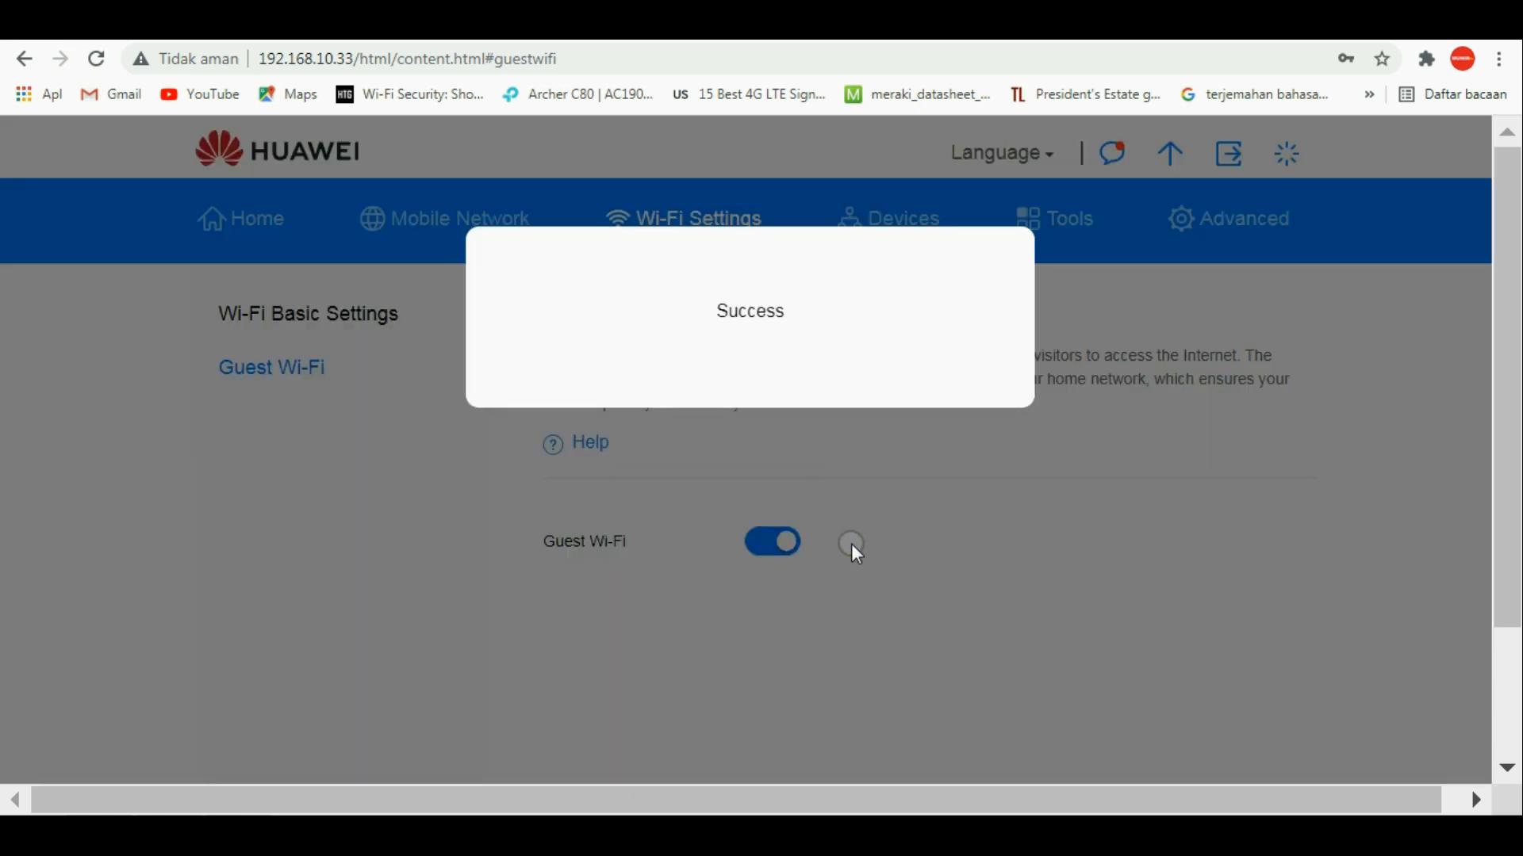
Look up the guest network's SSID and check for it among the computer's available wireless networks.
scroll(912, 508, "down", 2)
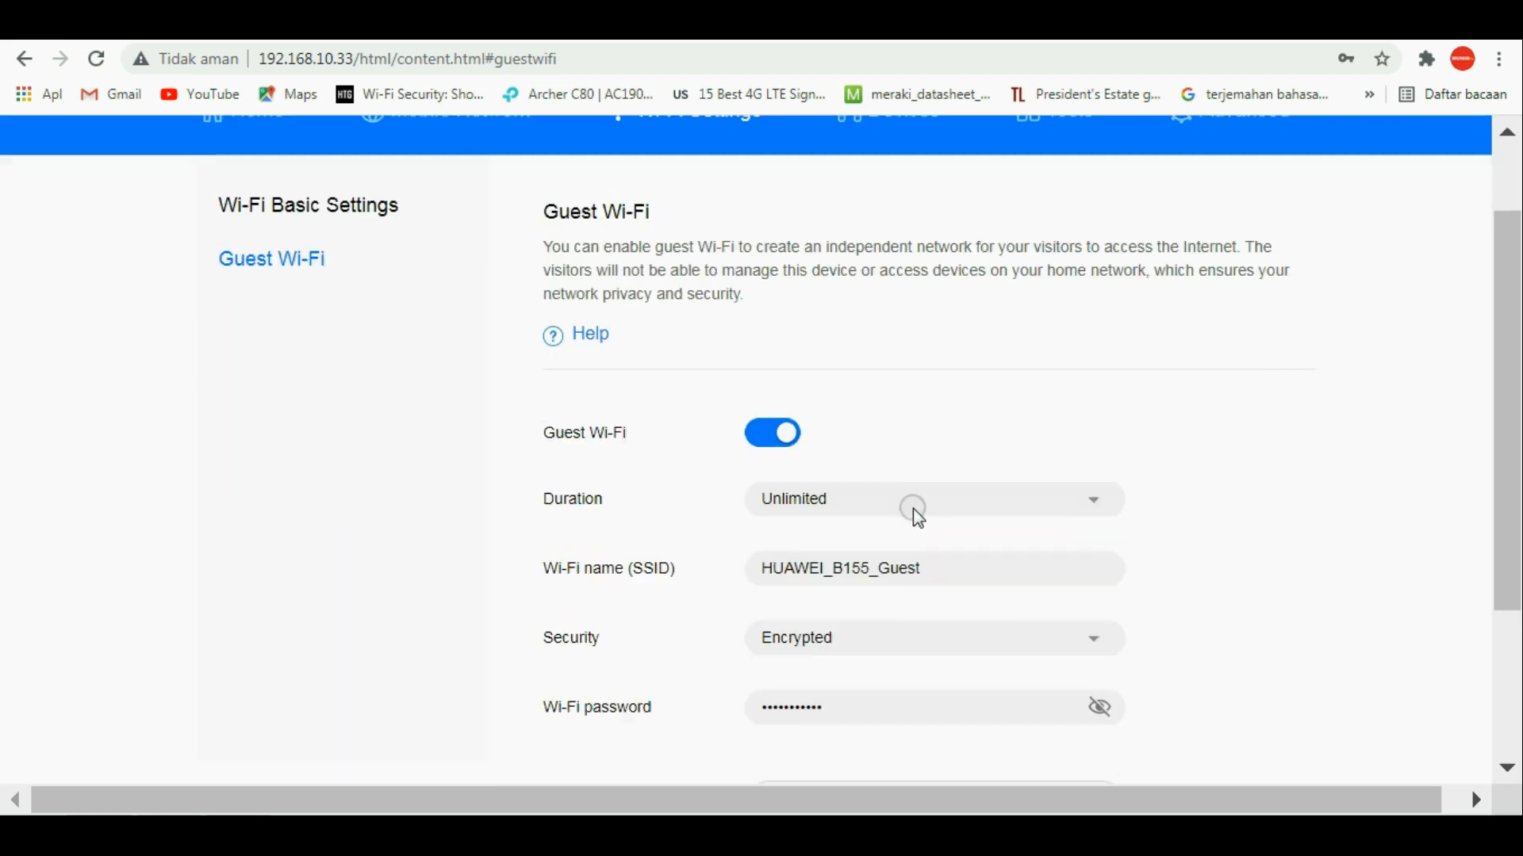
left_click(835, 569)
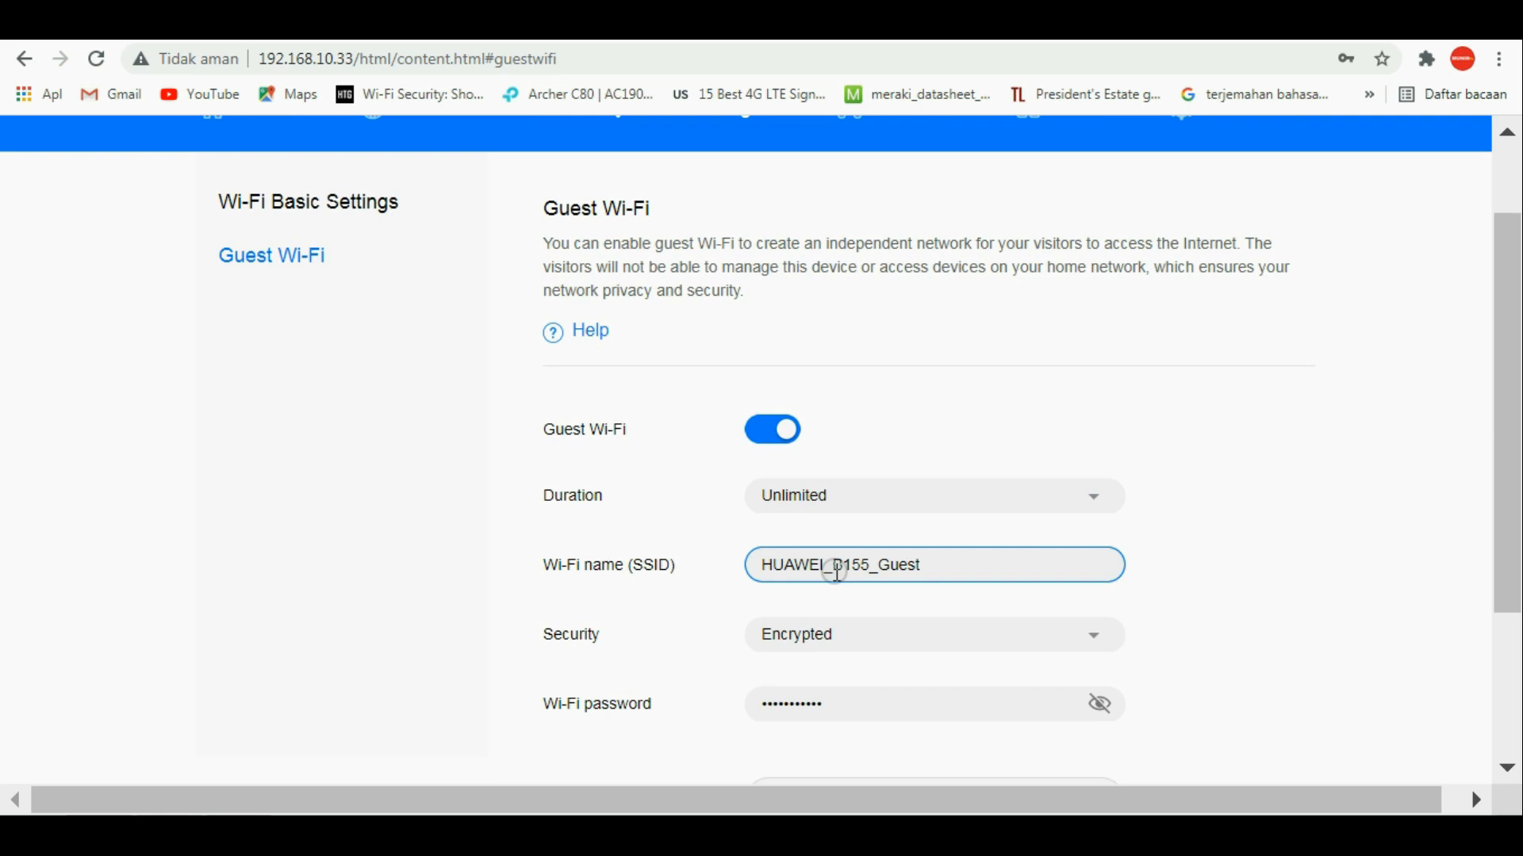
double_click(957, 559)
left_click(1295, 832)
scroll(1349, 744, "down", 2)
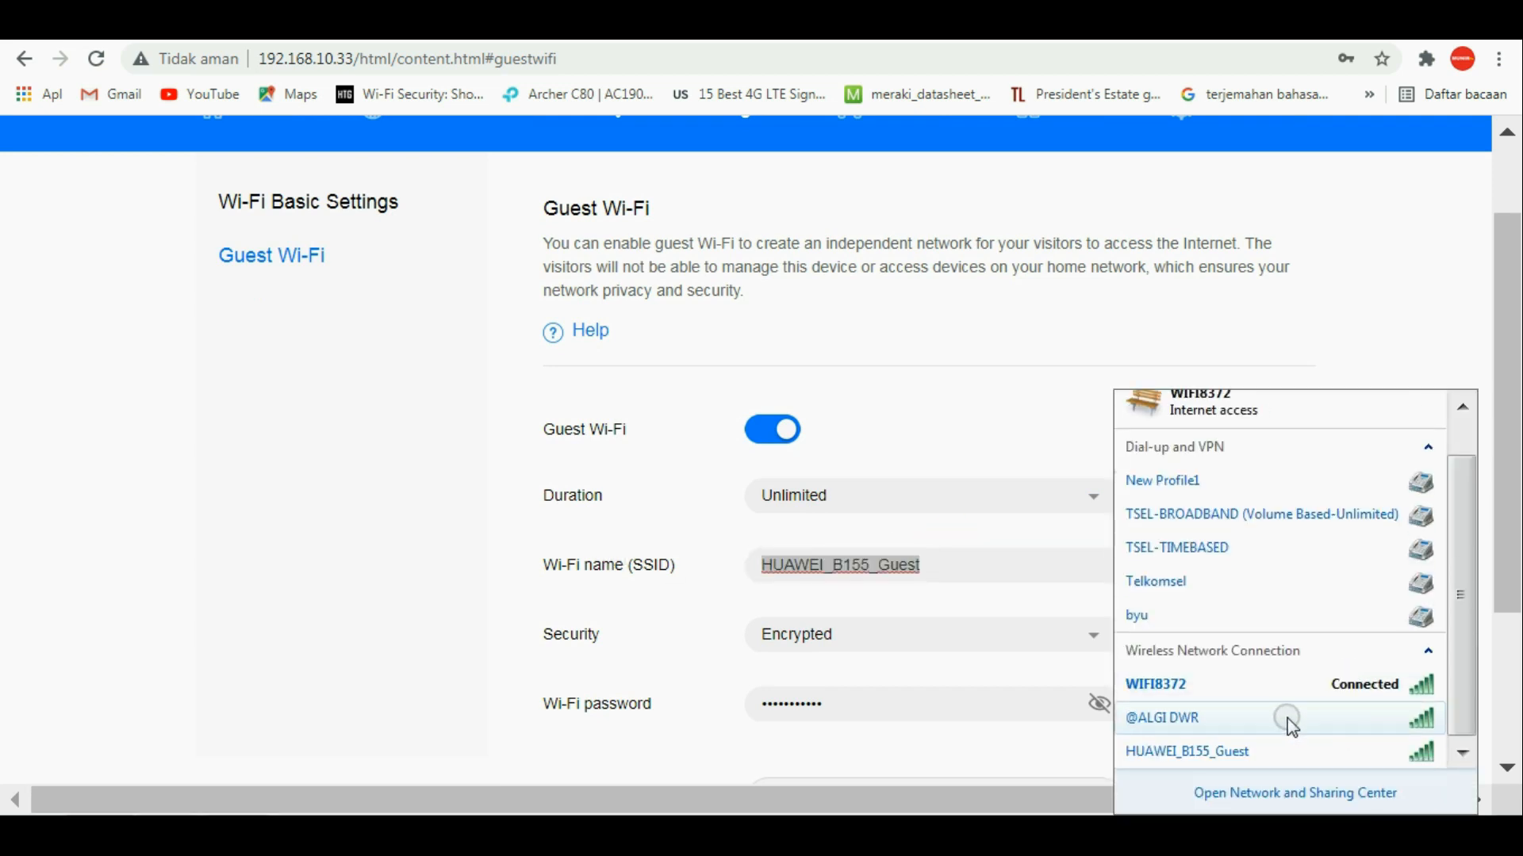
left_click(1190, 754)
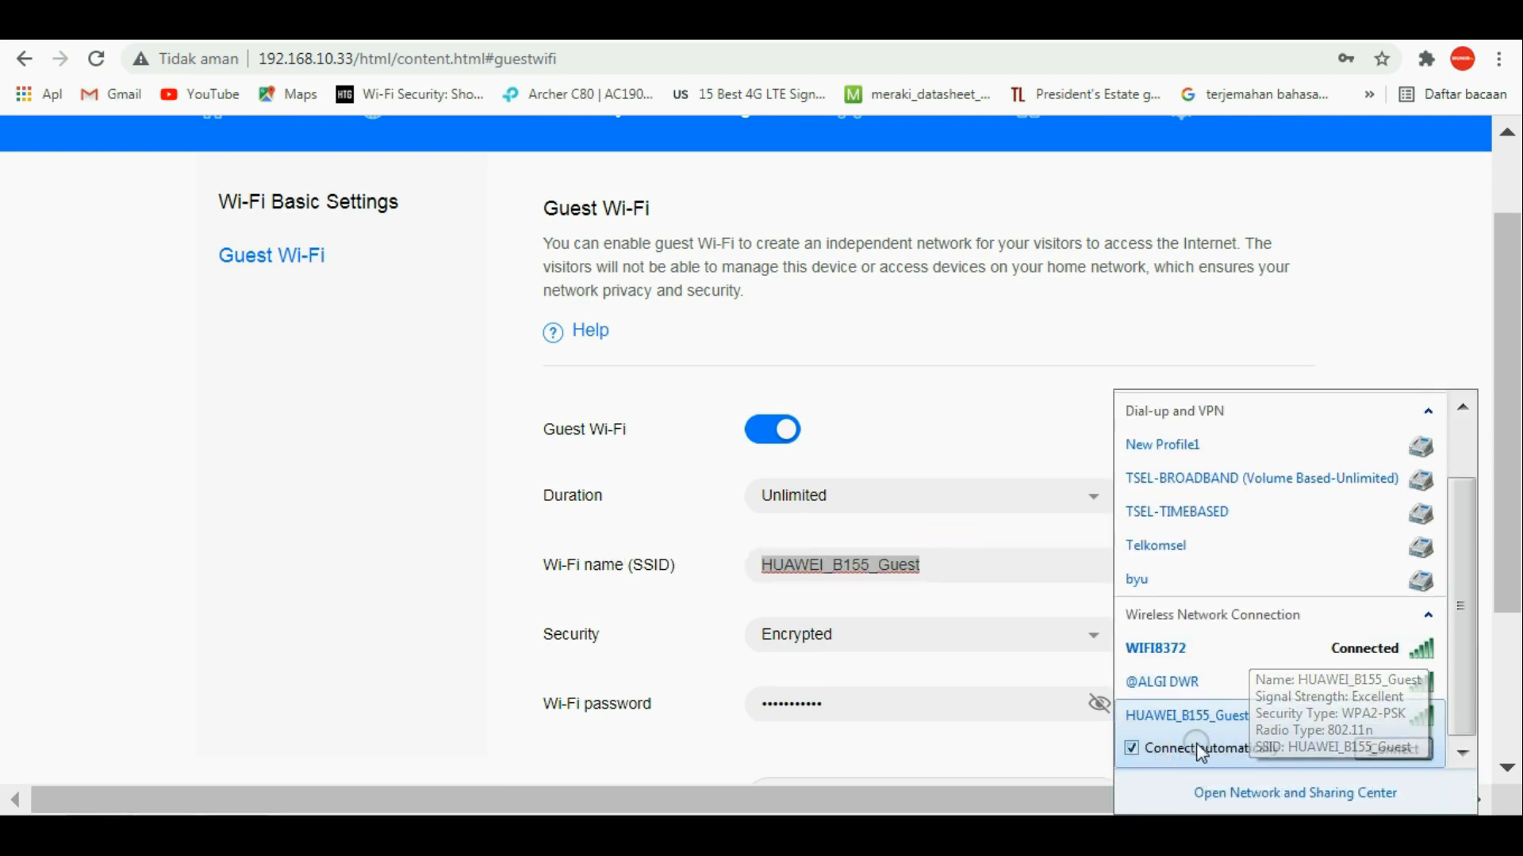
left_click(933, 687)
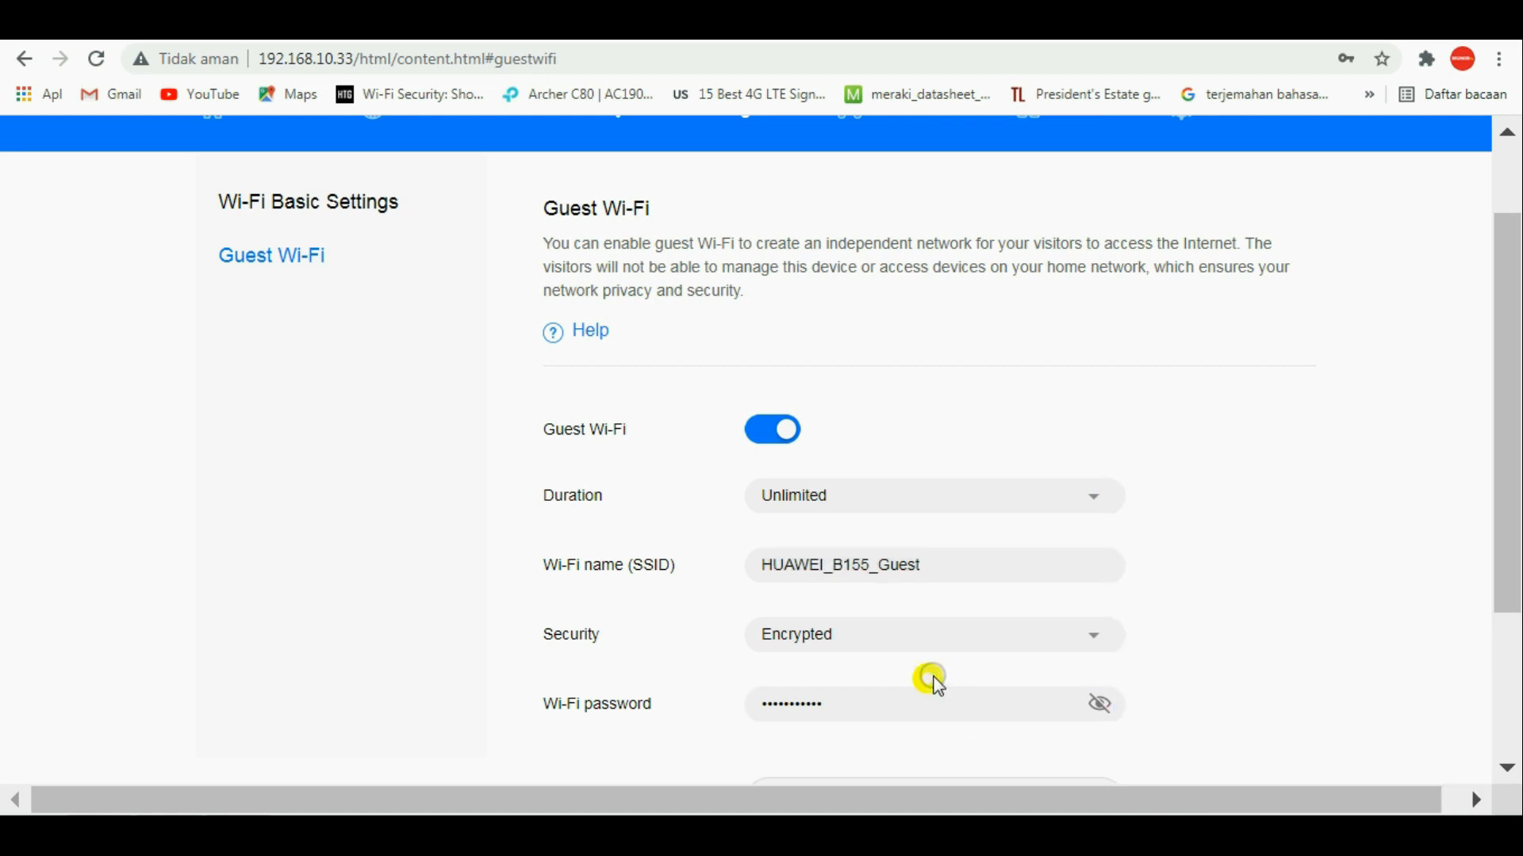
Reveal and hide the guest Wi-Fi password, and examine the security options, keeping Encrypted.
left_click(1097, 704)
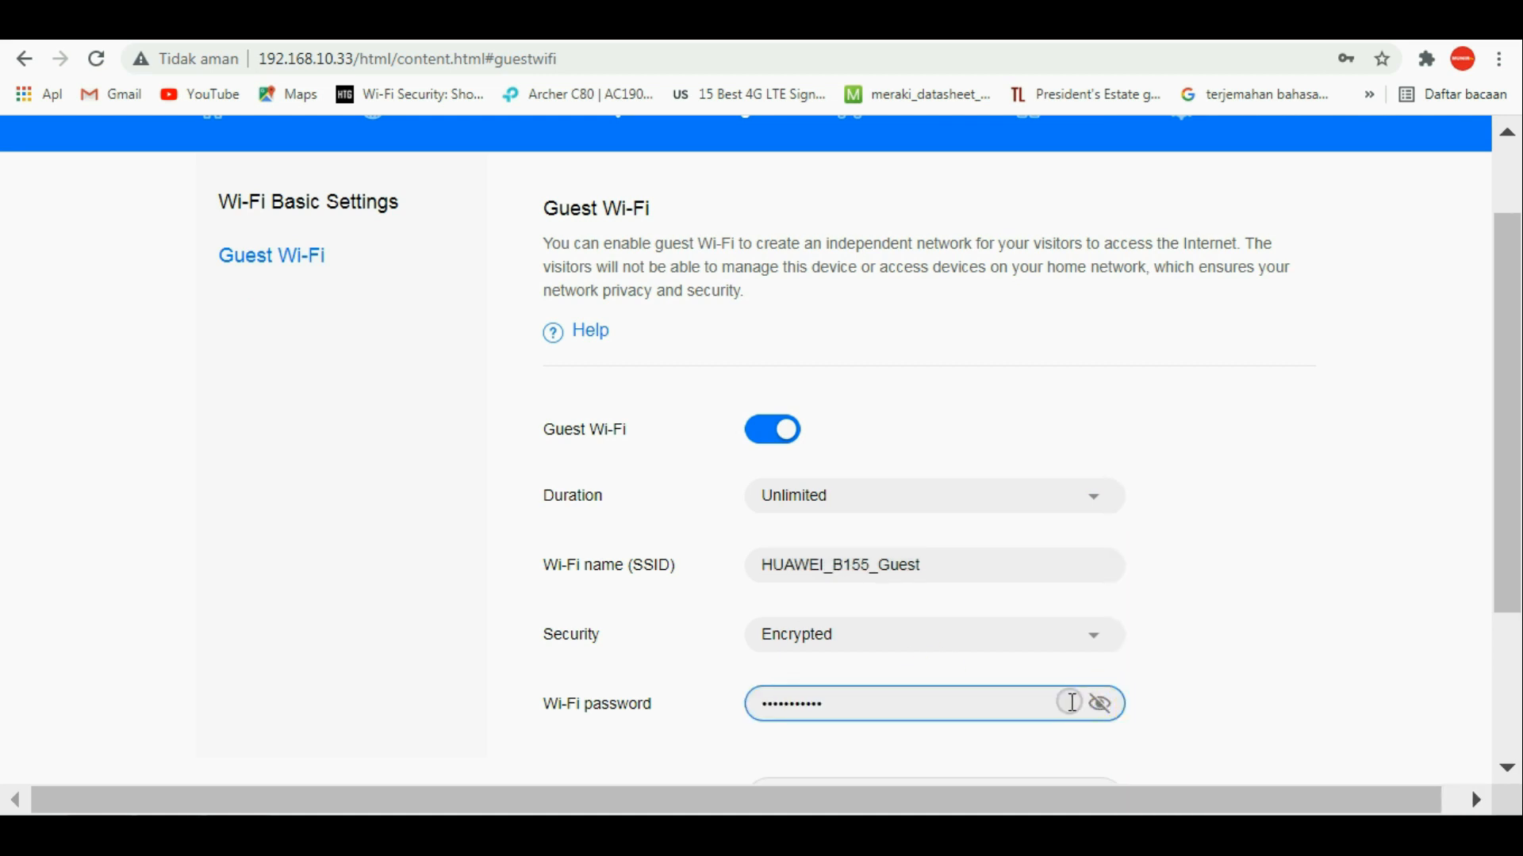
left_click(1099, 706)
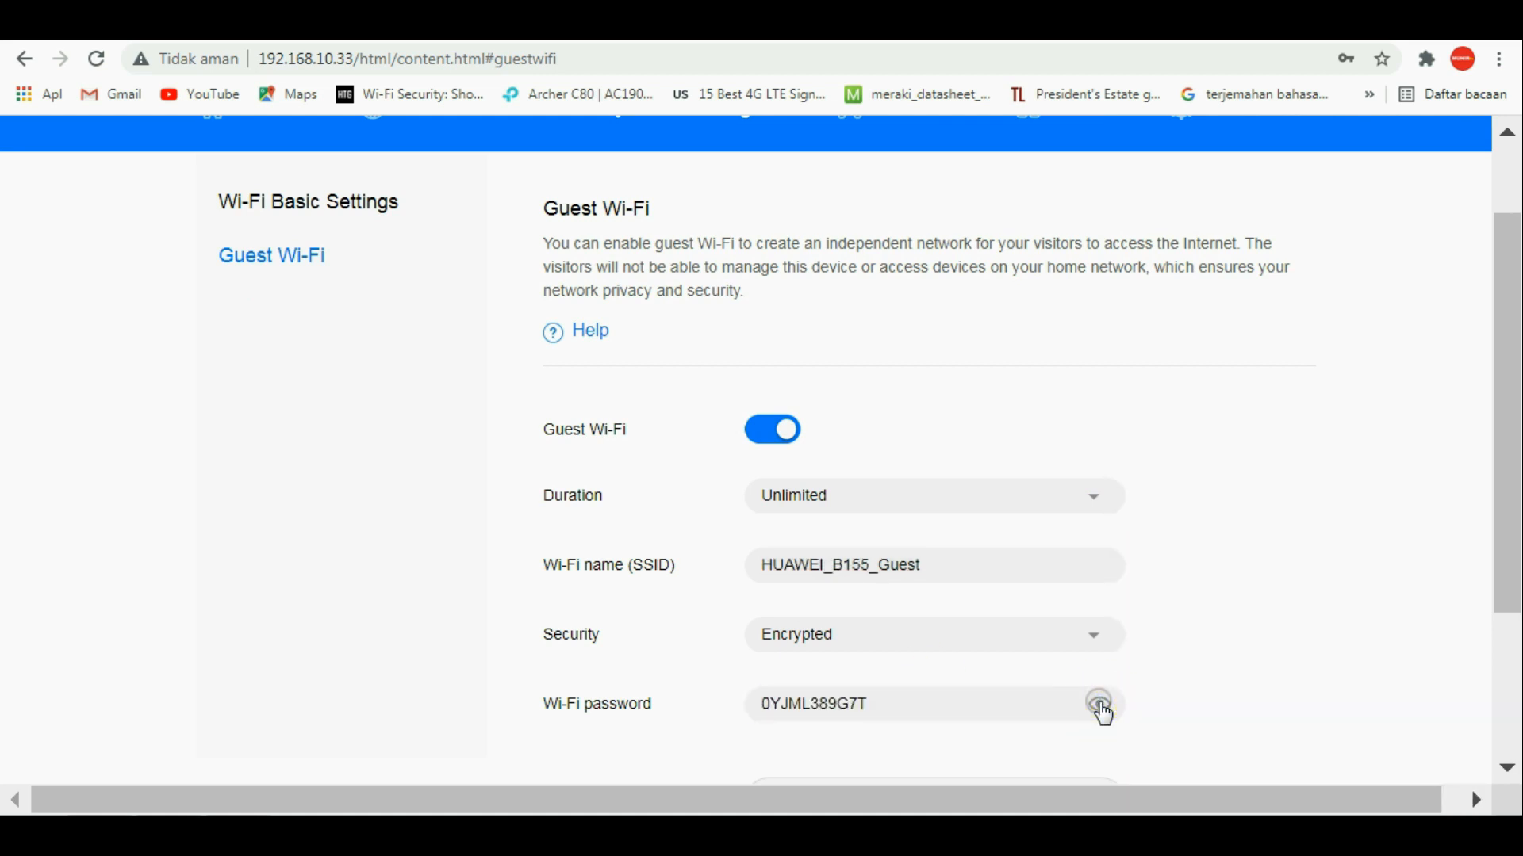
left_click(1102, 709)
left_click(1096, 638)
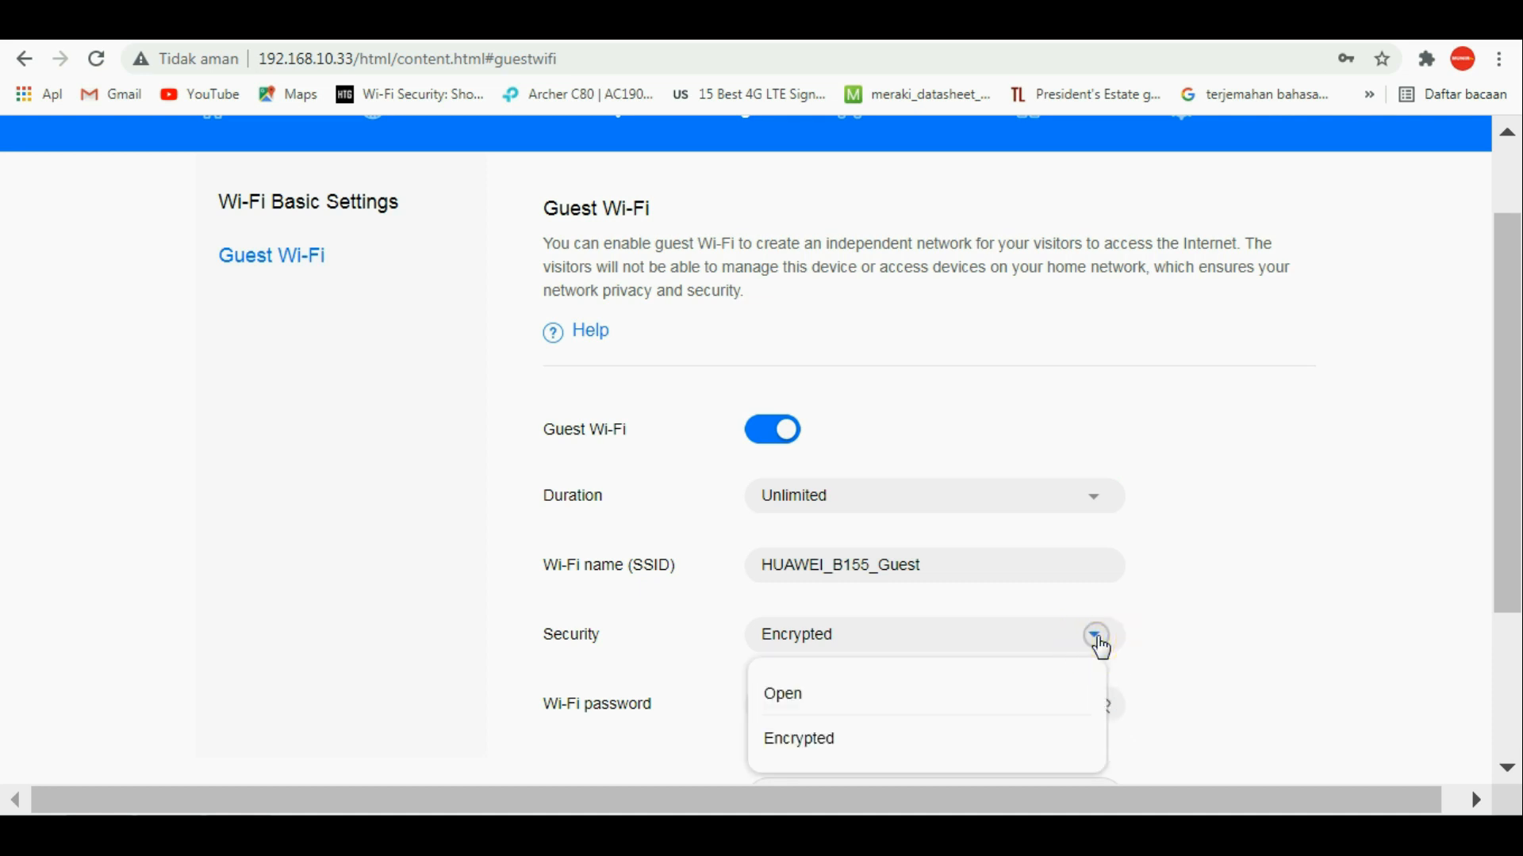
left_click(850, 739)
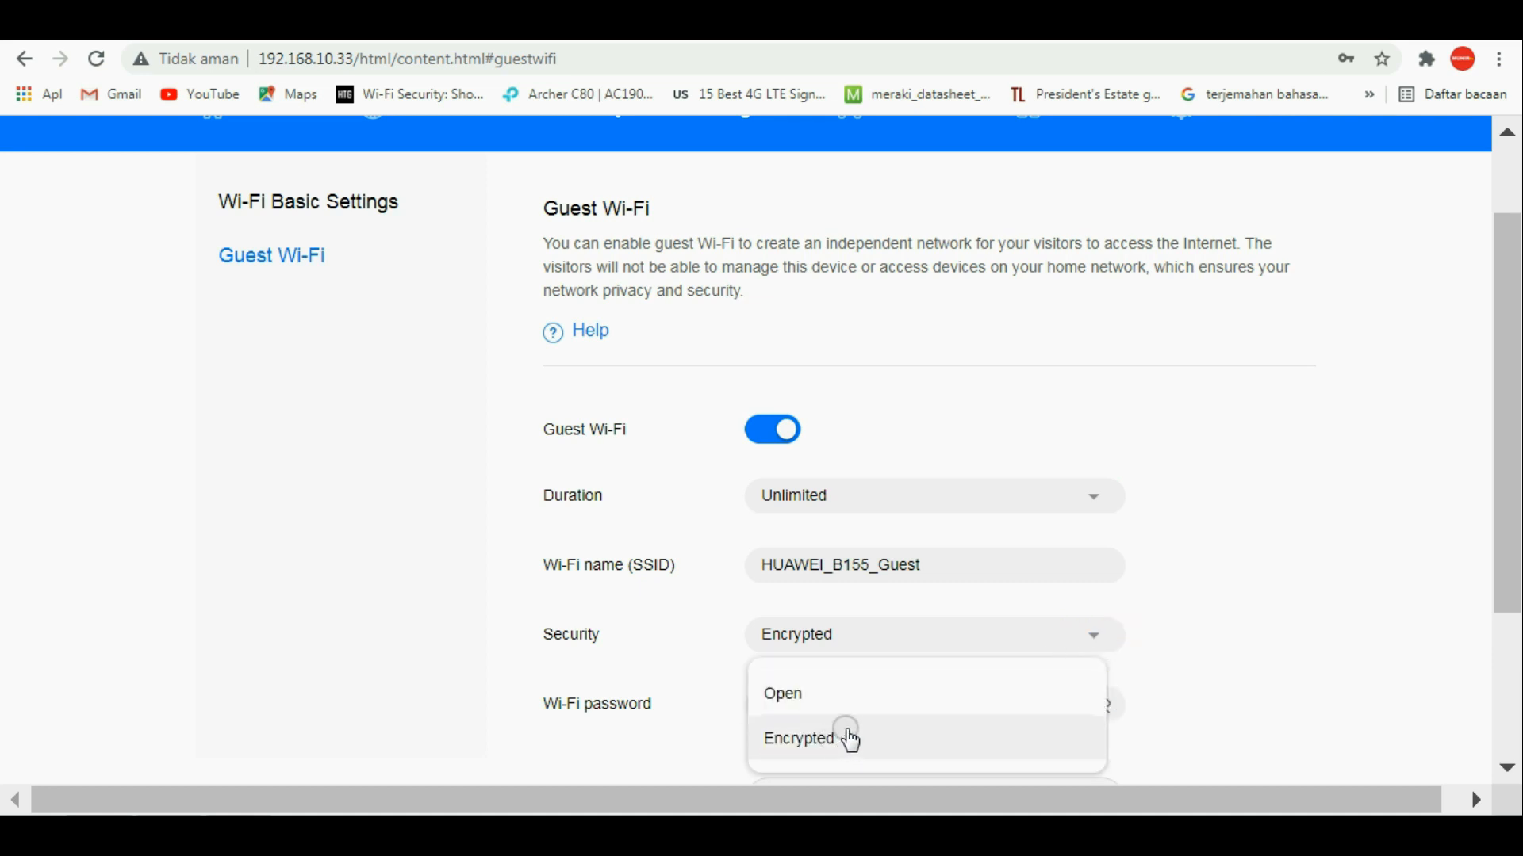
left_click(1231, 660)
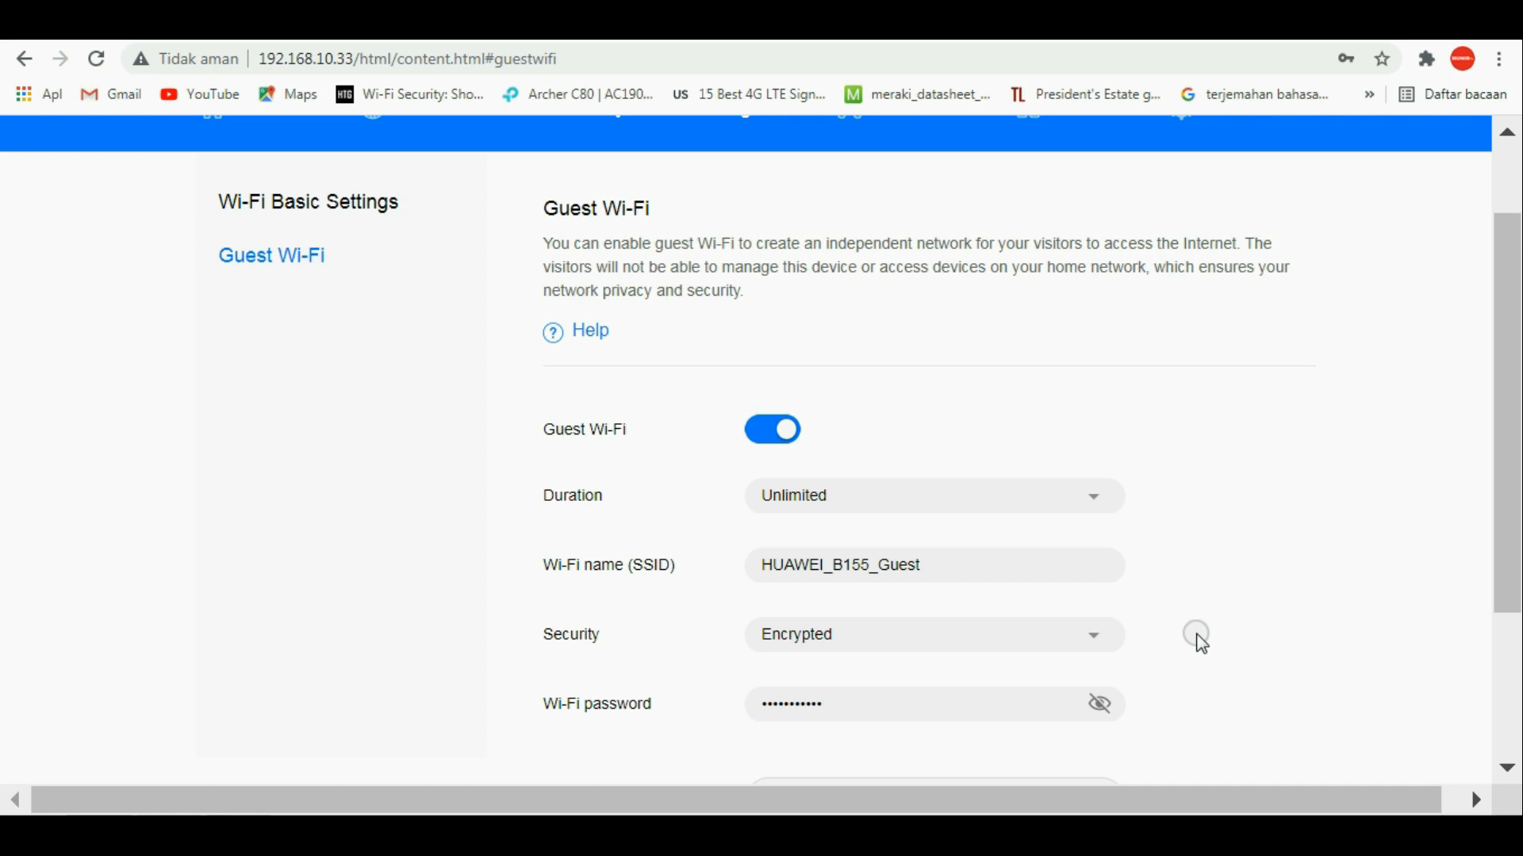
Disable the Guest Wi-Fi network and reload the page.
left_click(766, 436)
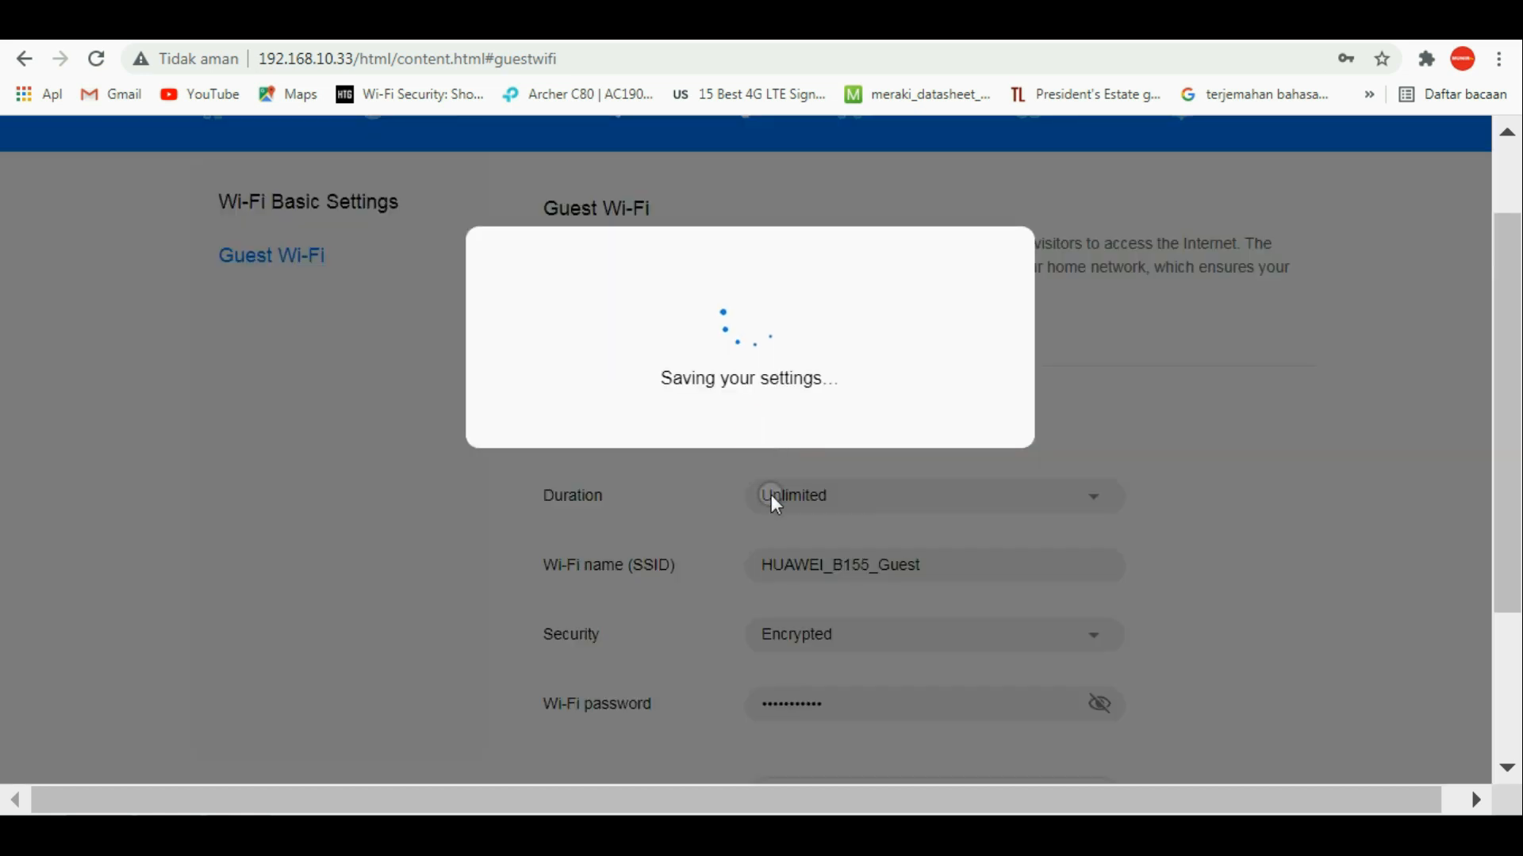
scroll(925, 511, "up", 2)
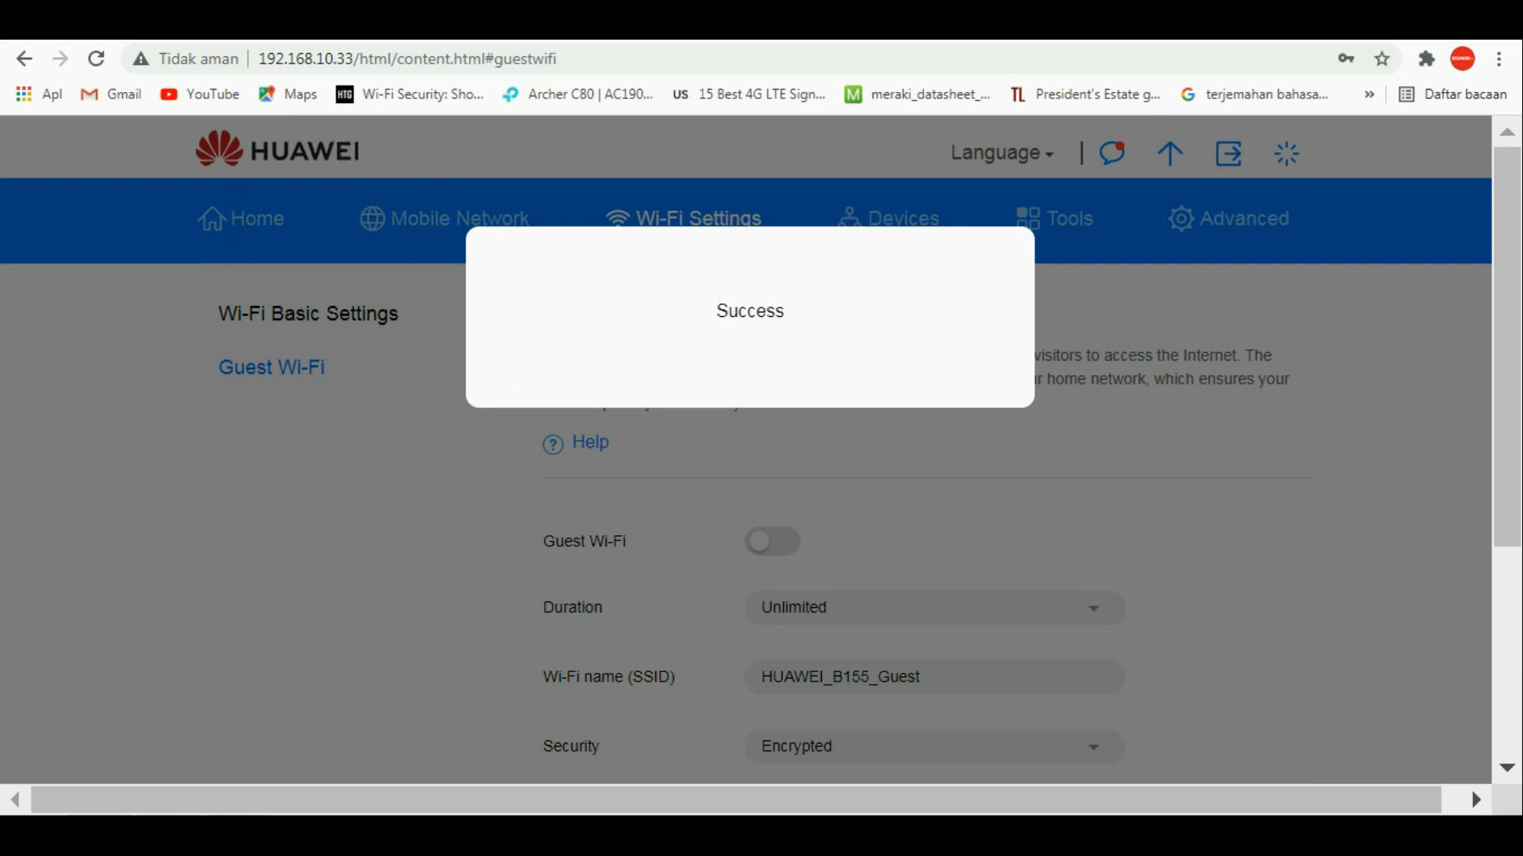
left_click(94, 59)
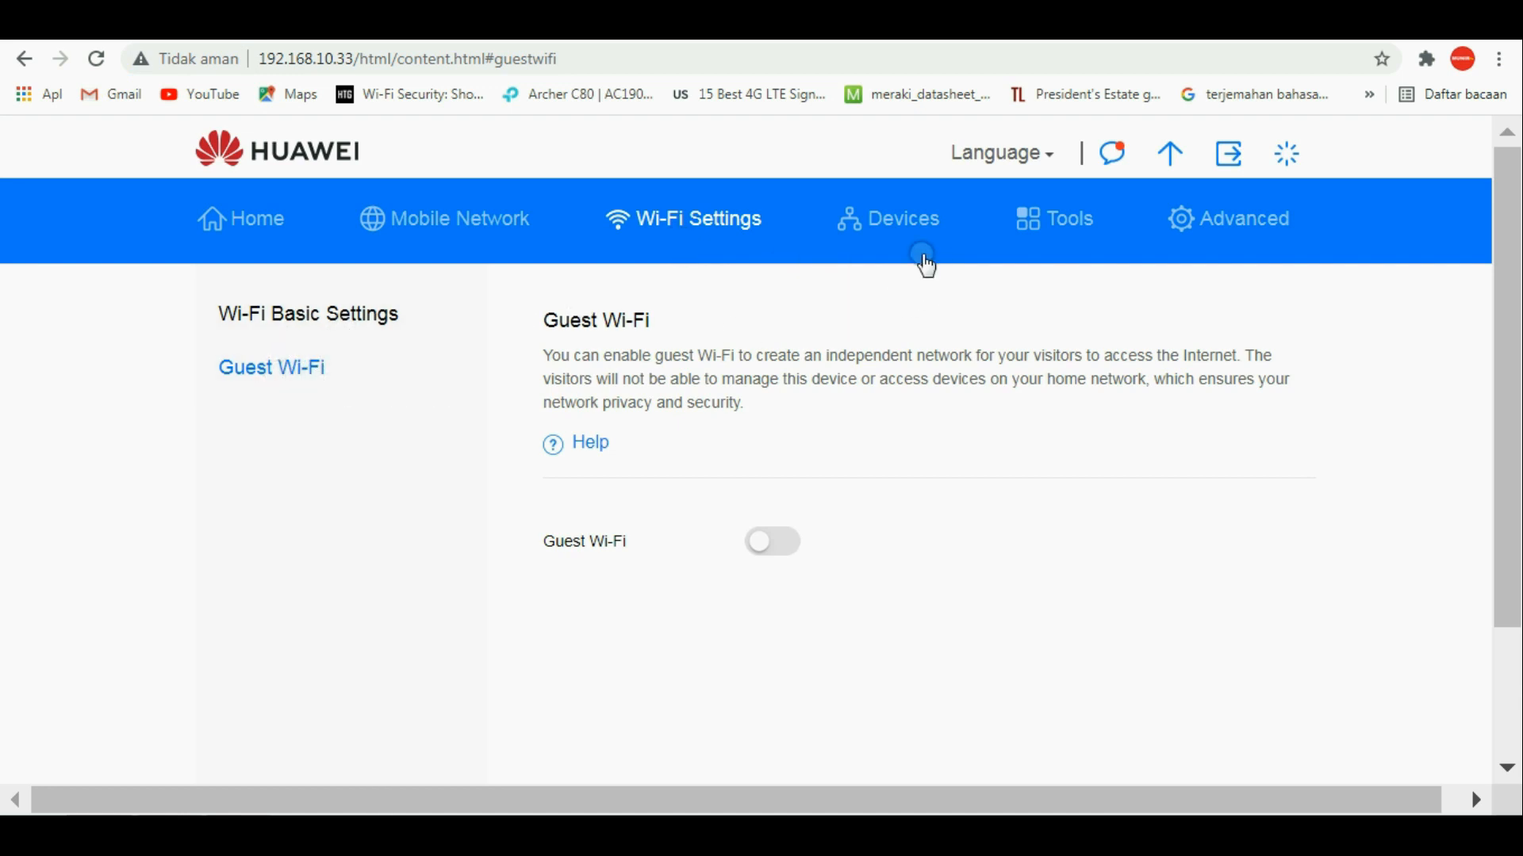
Open the device list and examine the delete and internet access controls of the offline device vivo-1802.
left_click(912, 228)
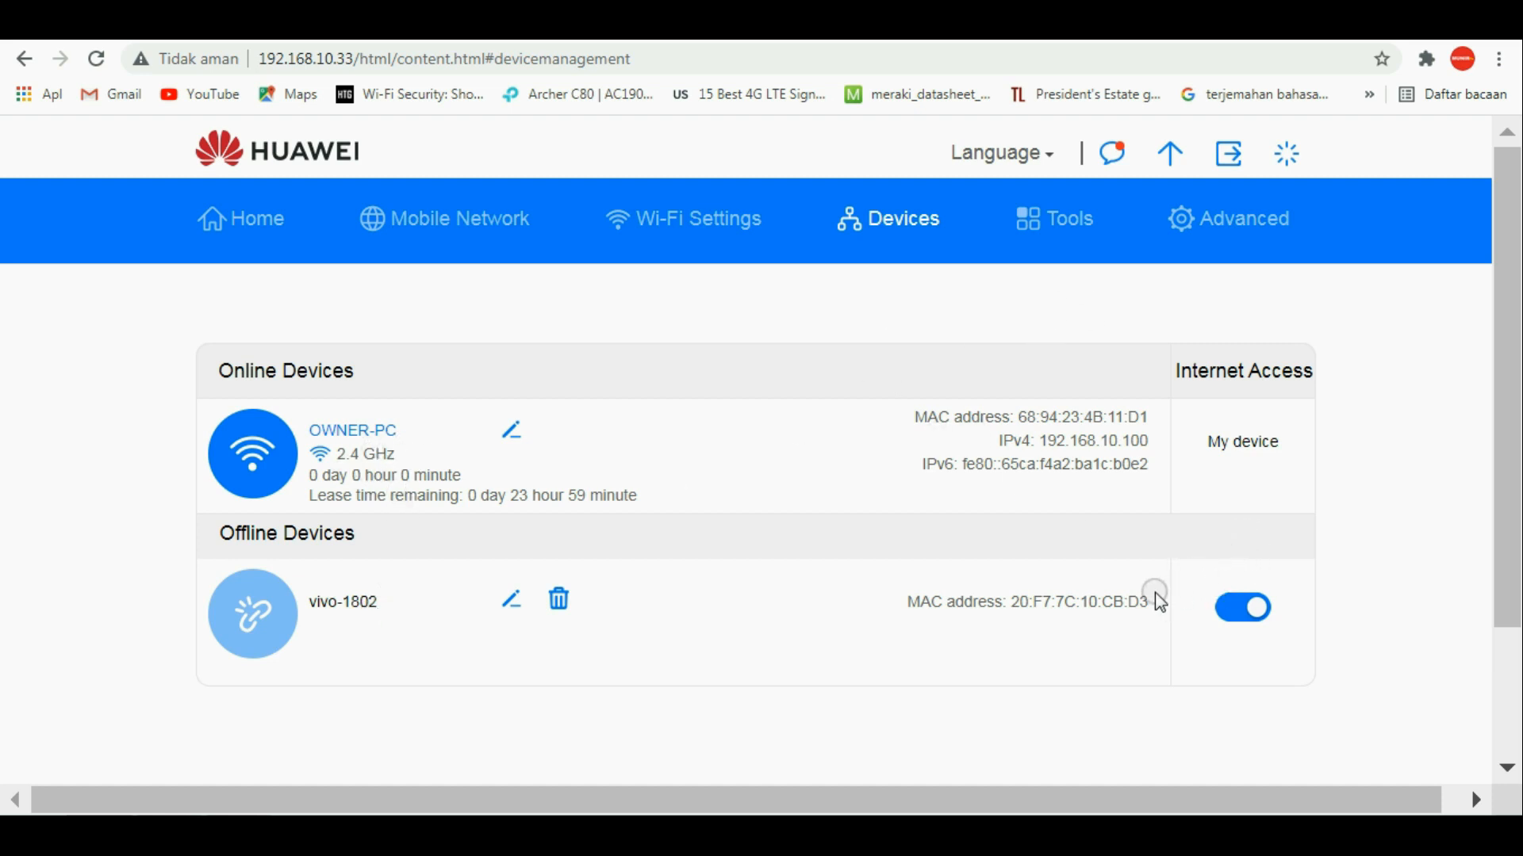
left_click(573, 596)
left_click(1219, 610)
left_click(1243, 621)
left_click(1254, 623)
Look through the SMS pages of the tools section and view the mobile network usage statistics.
left_click(1064, 230)
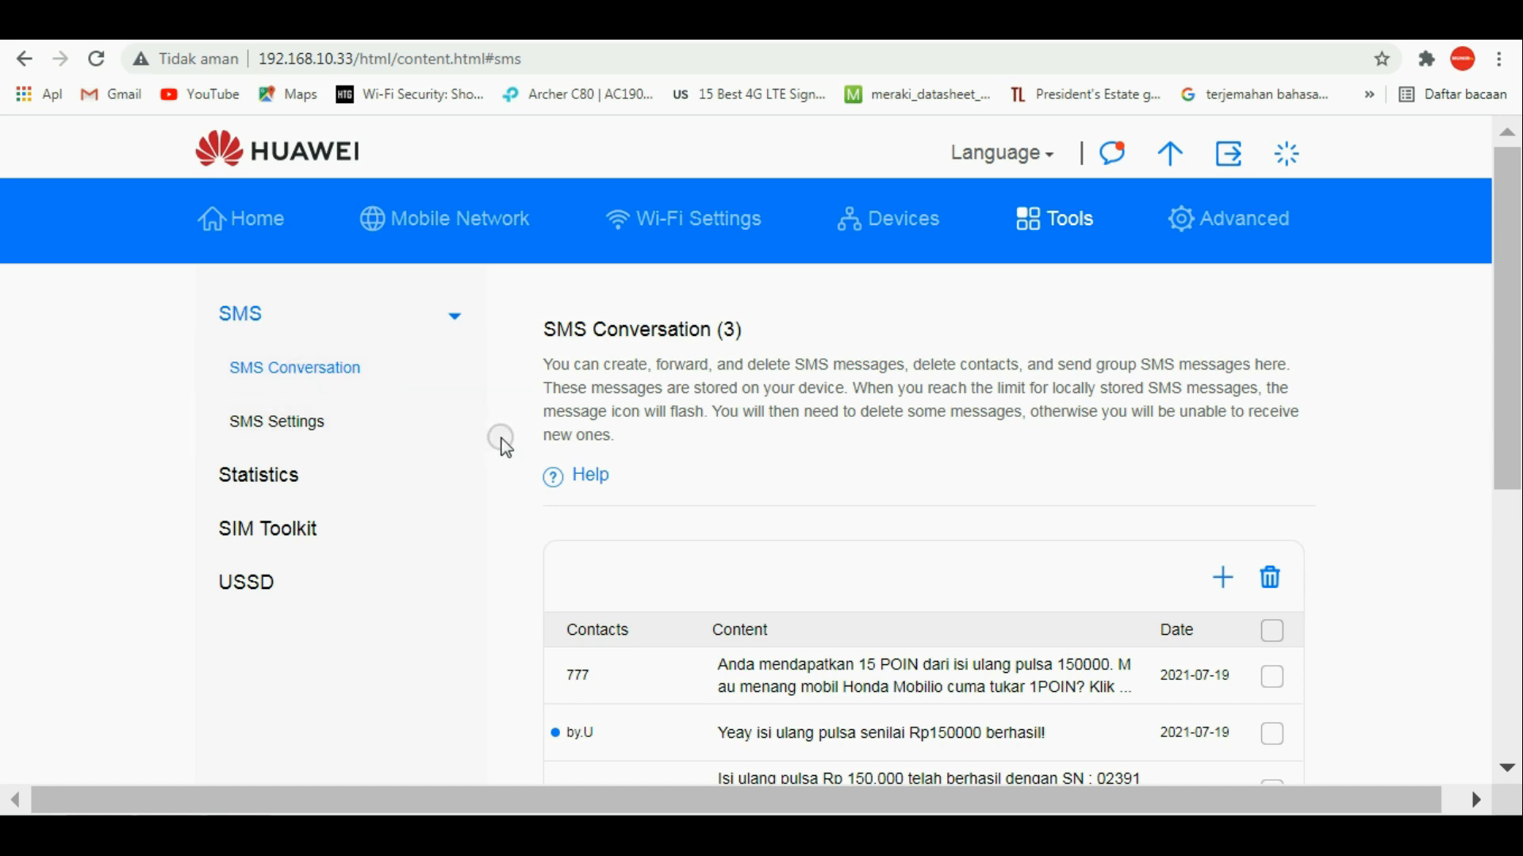
left_click(313, 434)
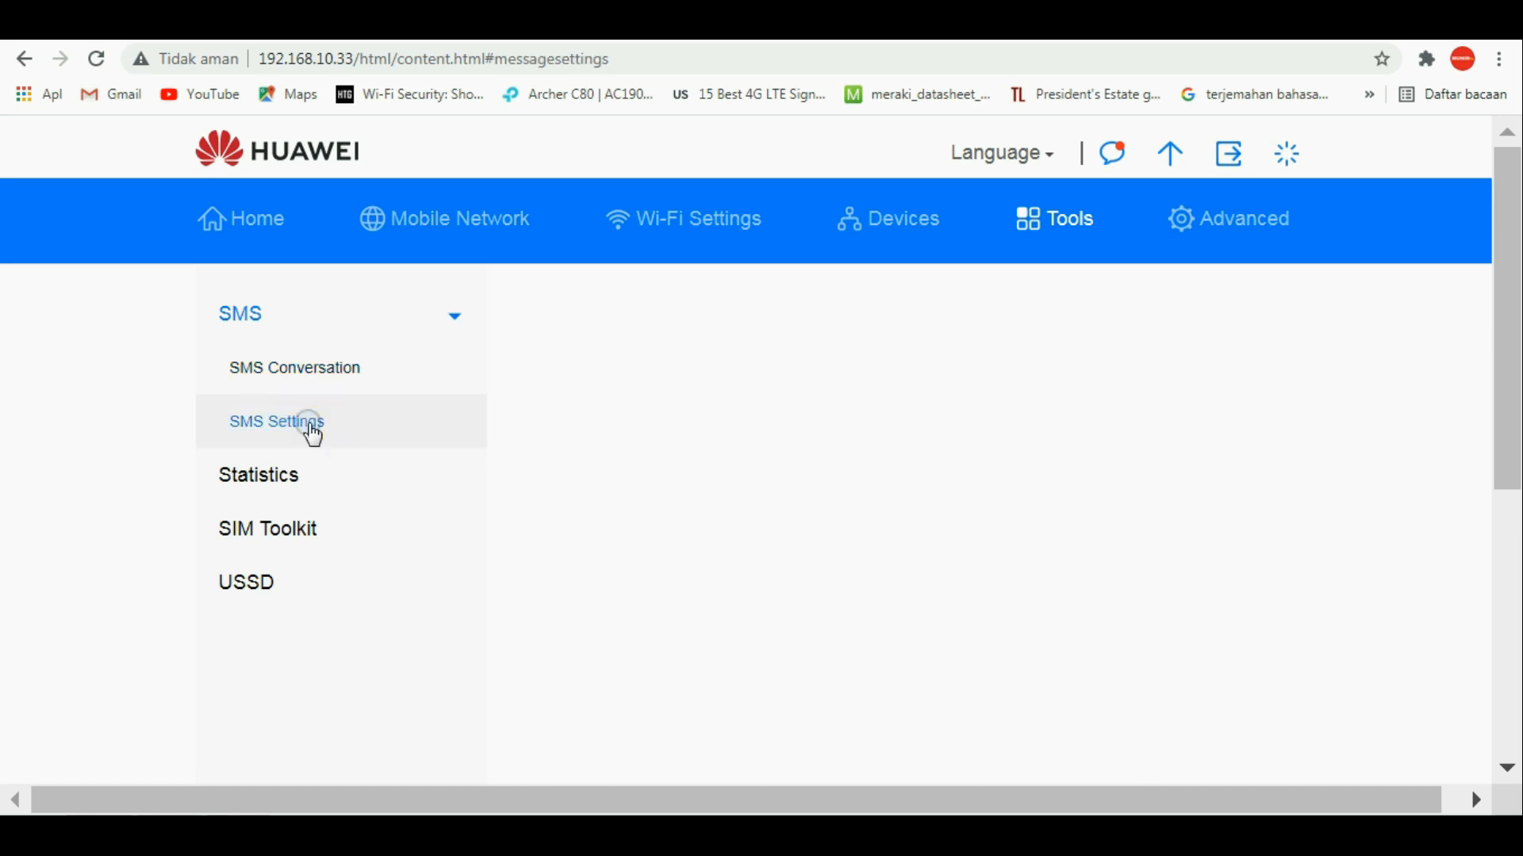
left_click(283, 480)
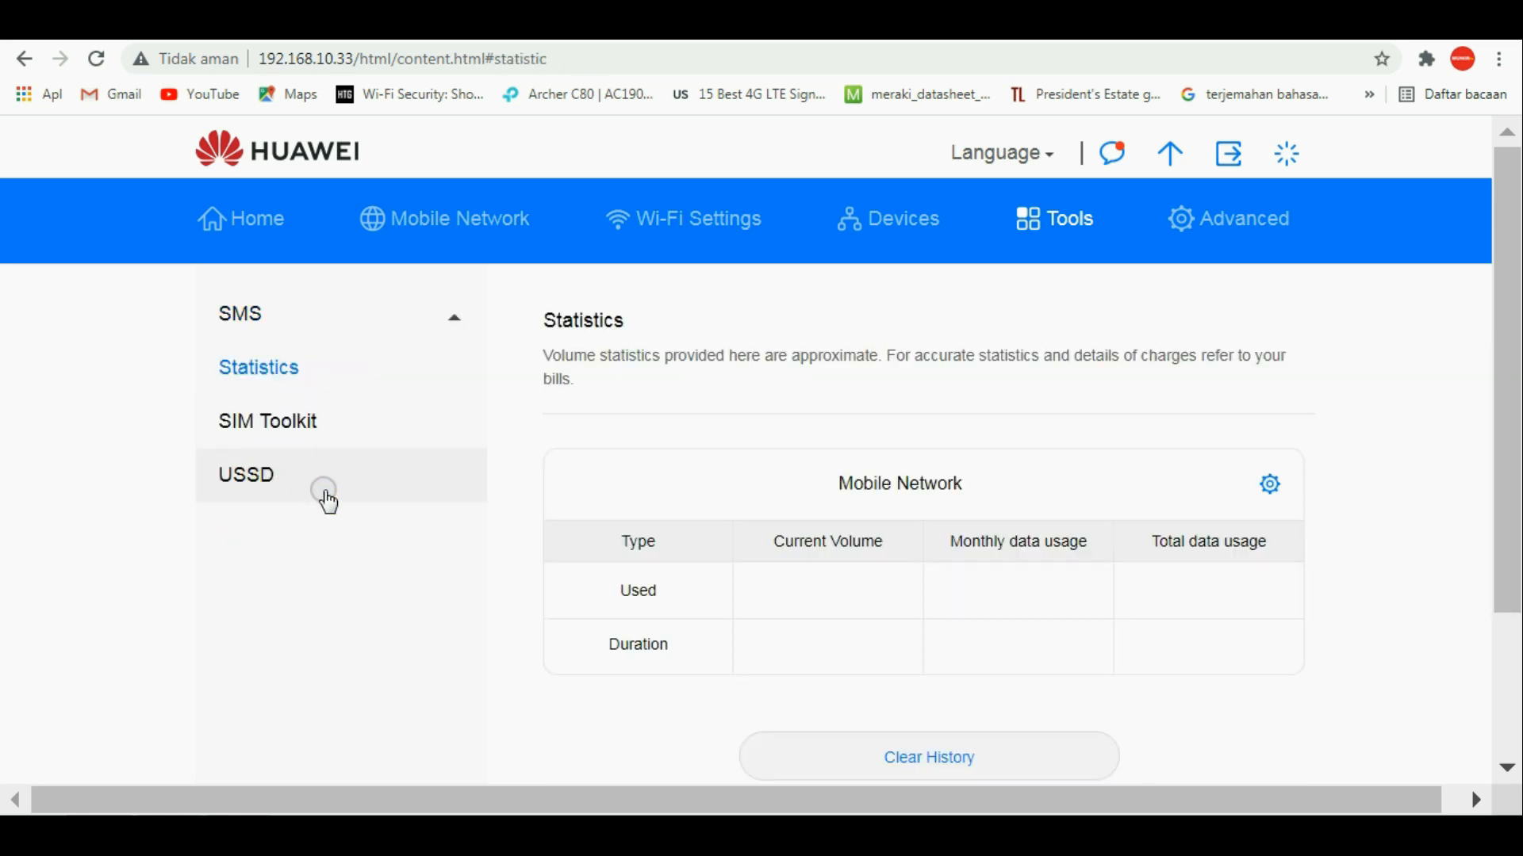
scroll(669, 428, "down", 1)
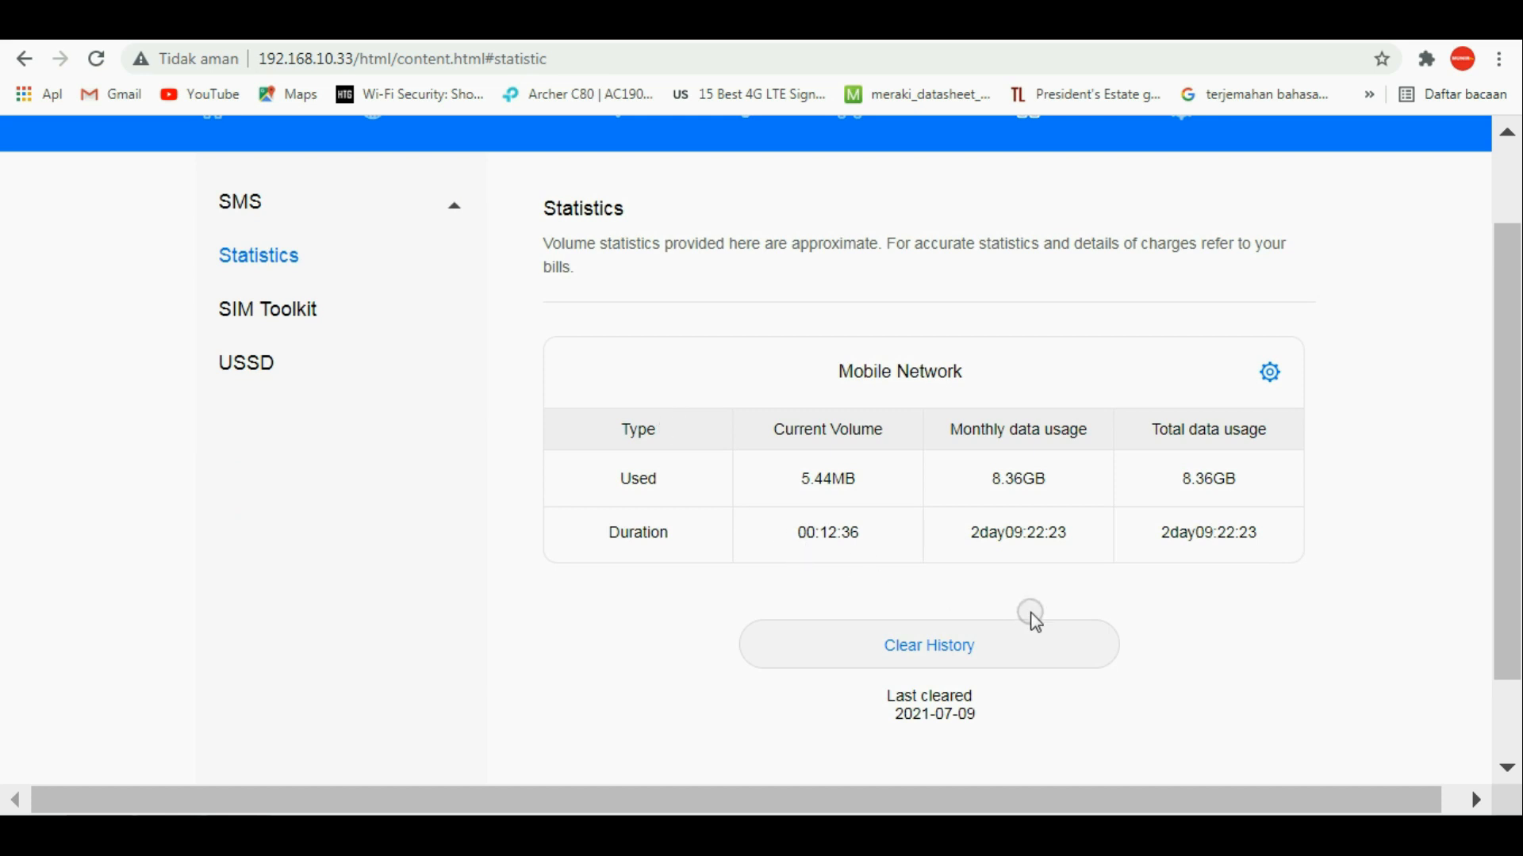
Try out a monthly package with a 50 GB data plan in the mobile network statistics settings, and turn the package off again.
left_click(1274, 372)
left_click(1269, 373)
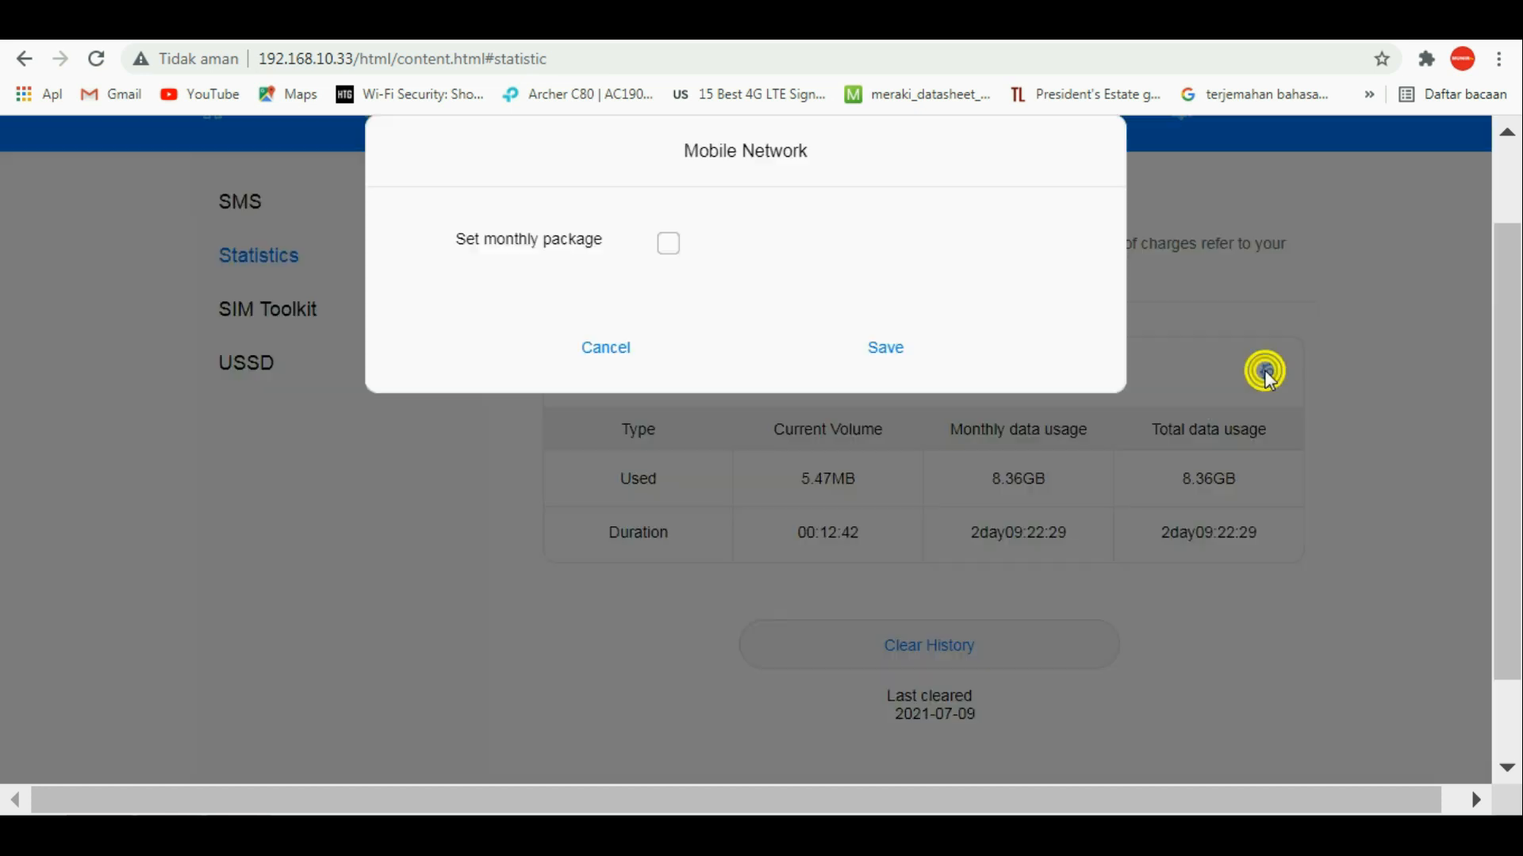
left_click(669, 245)
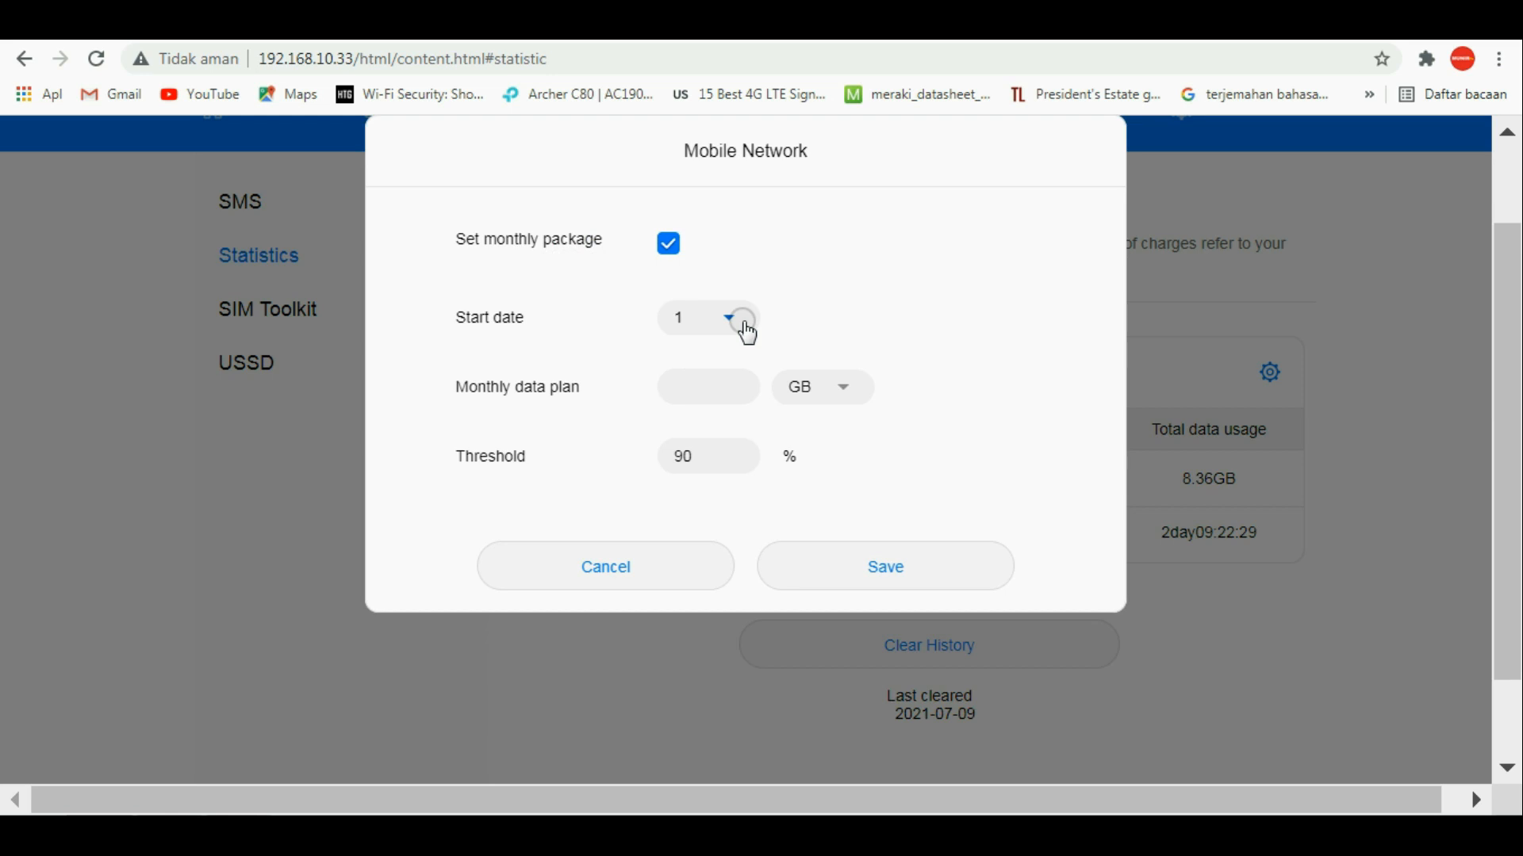
left_click(702, 388)
left_click(701, 388)
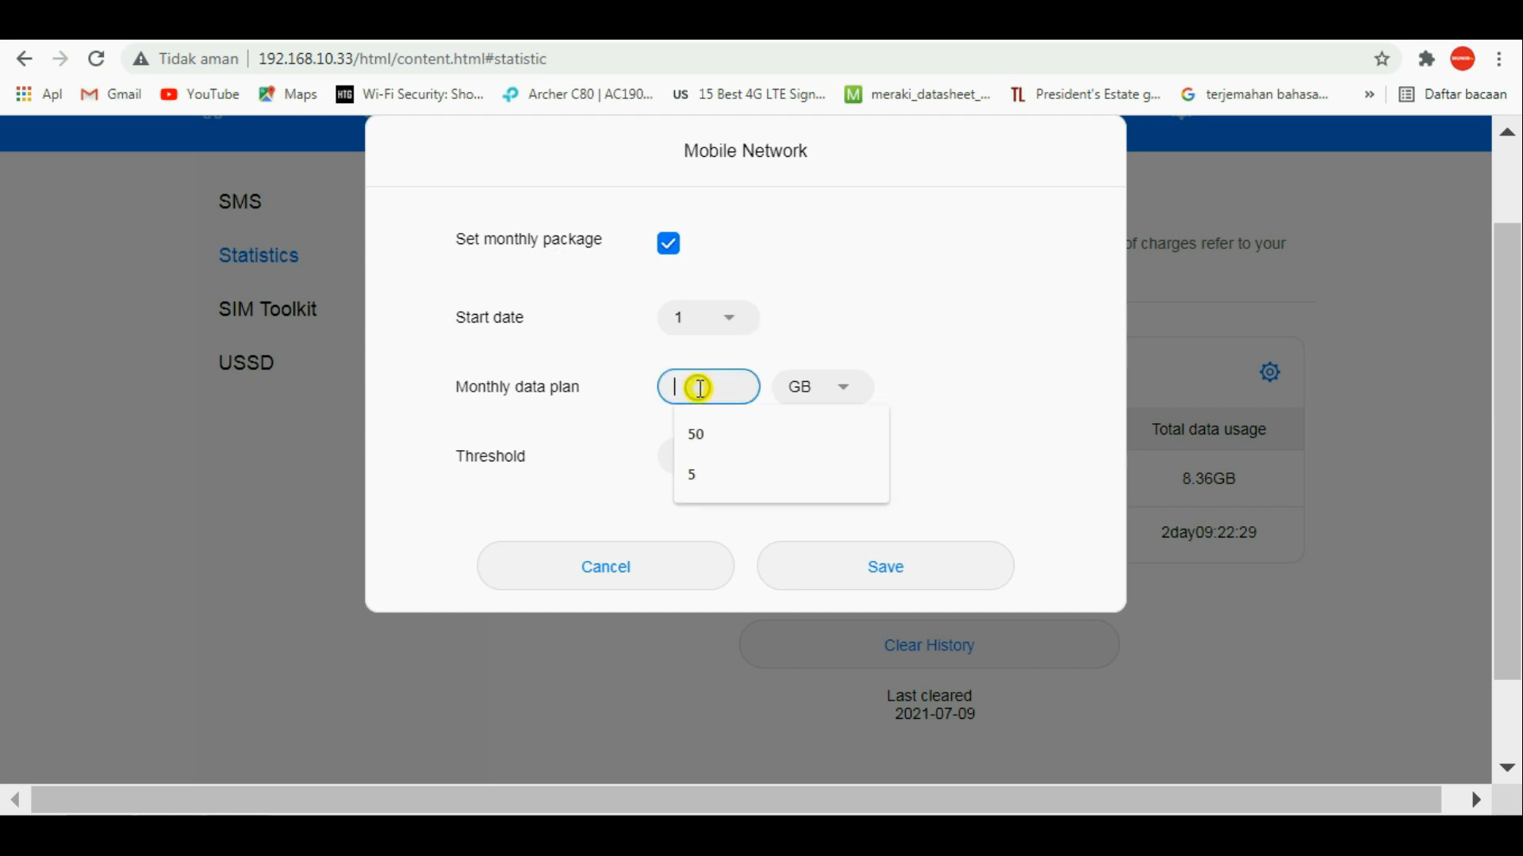
left_click(696, 434)
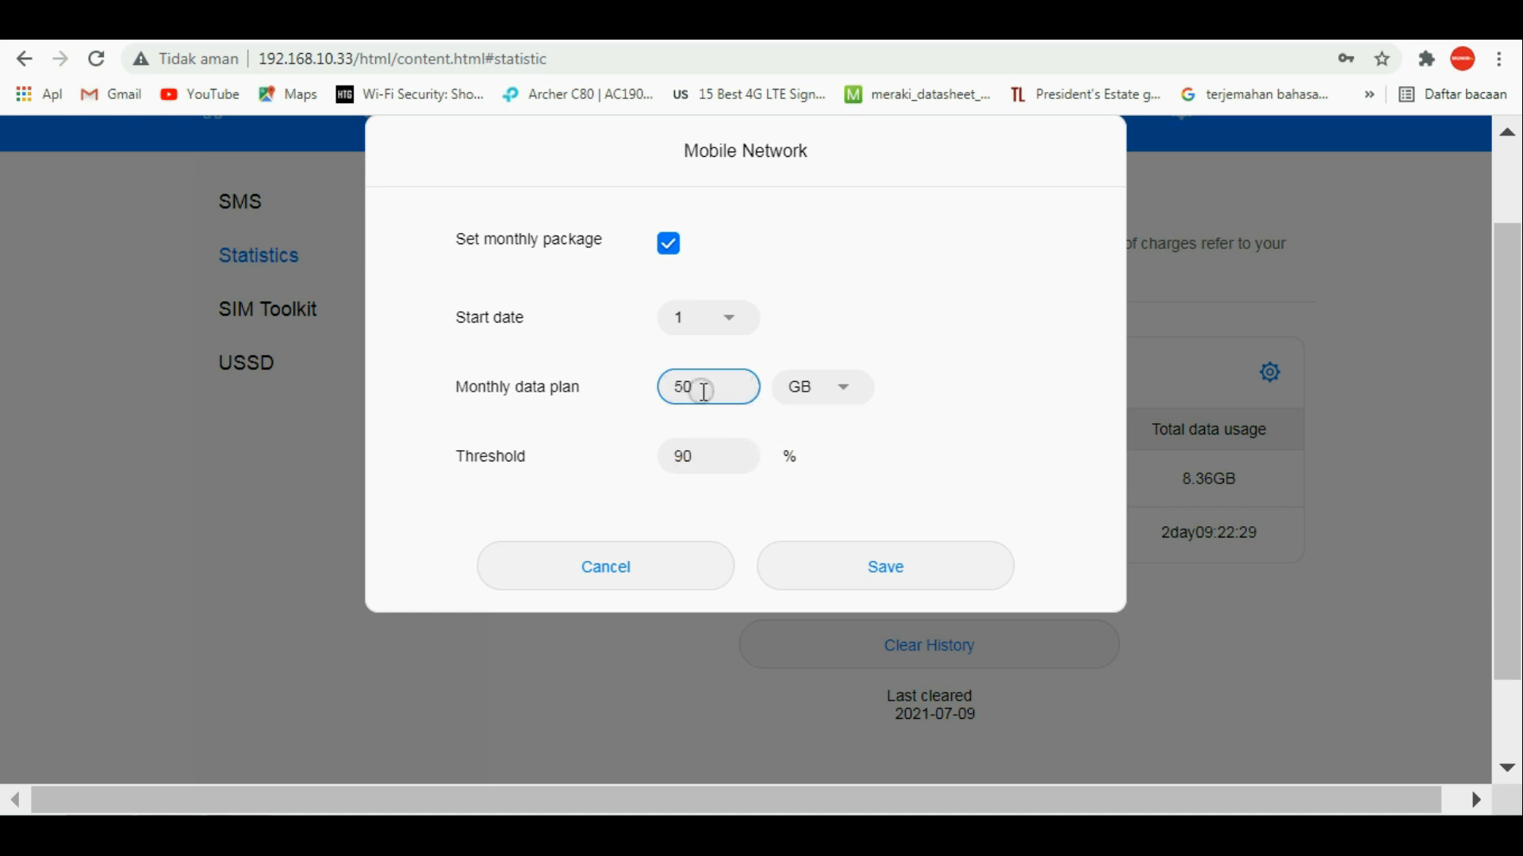
left_click(697, 456)
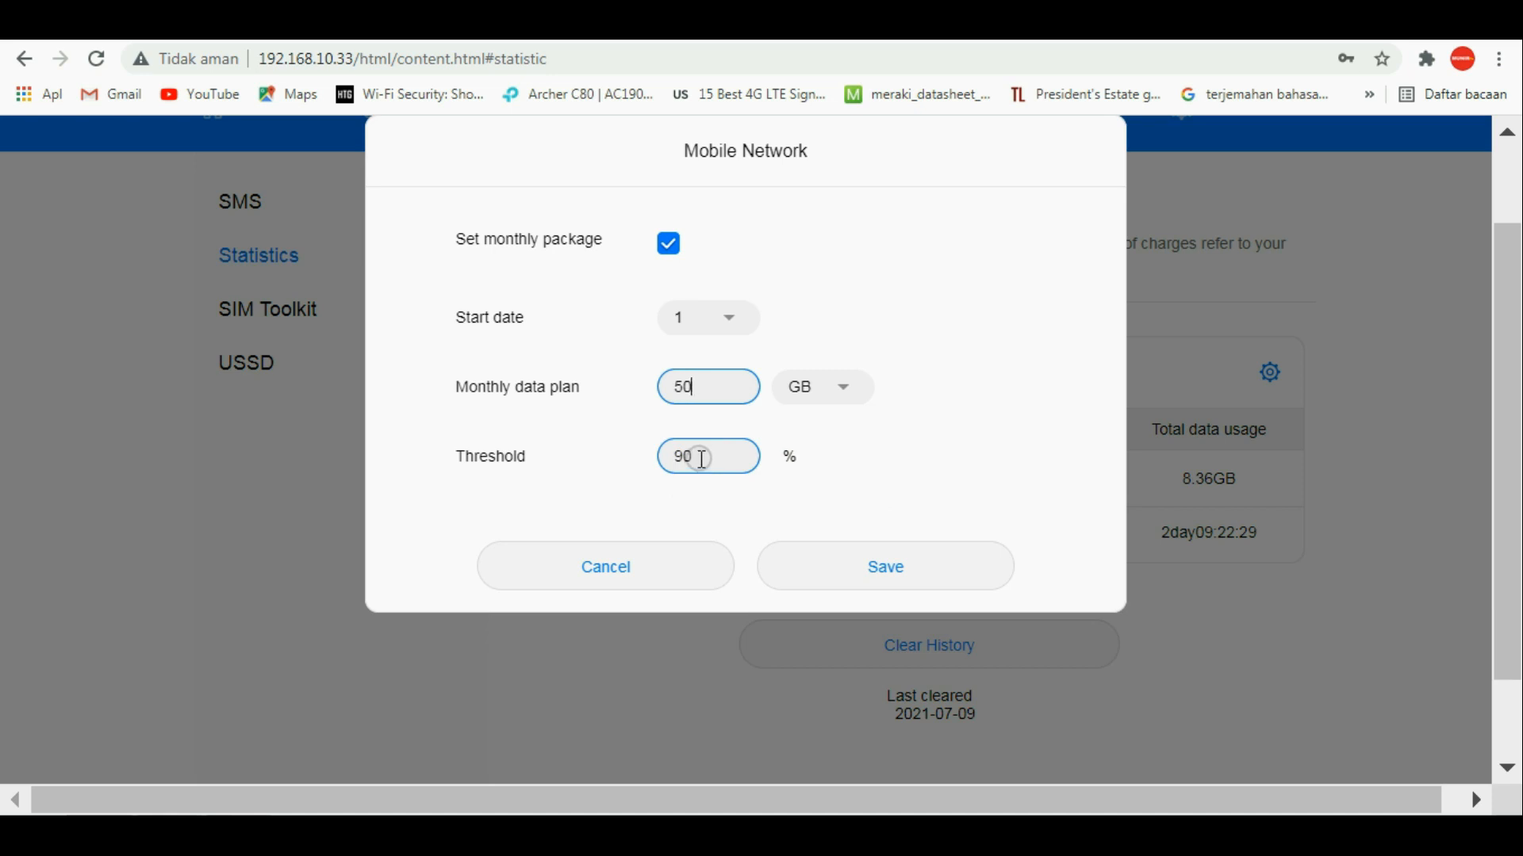
left_click(695, 457)
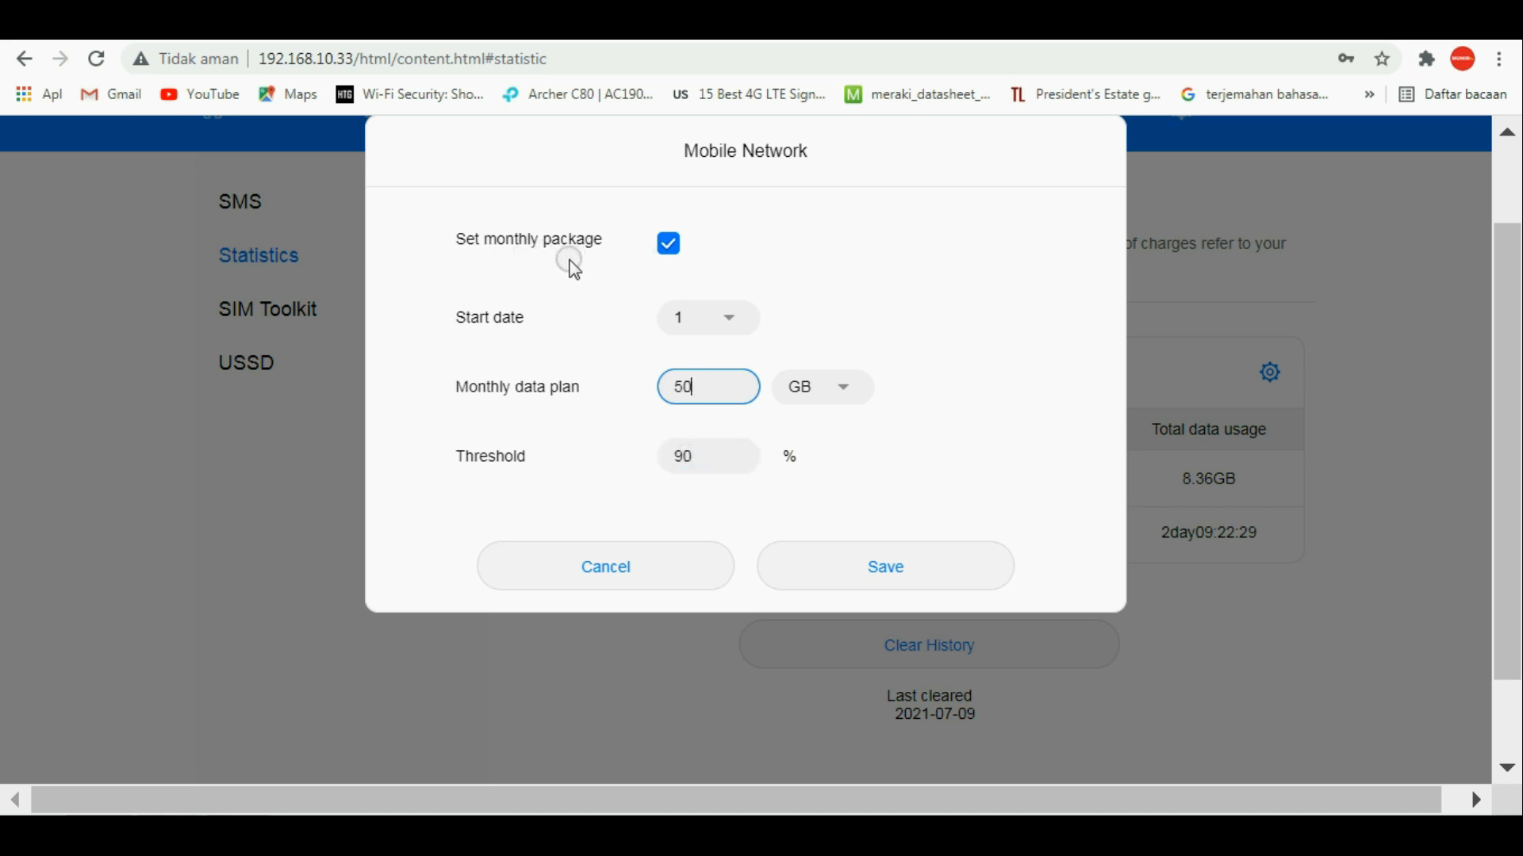
left_click(671, 246)
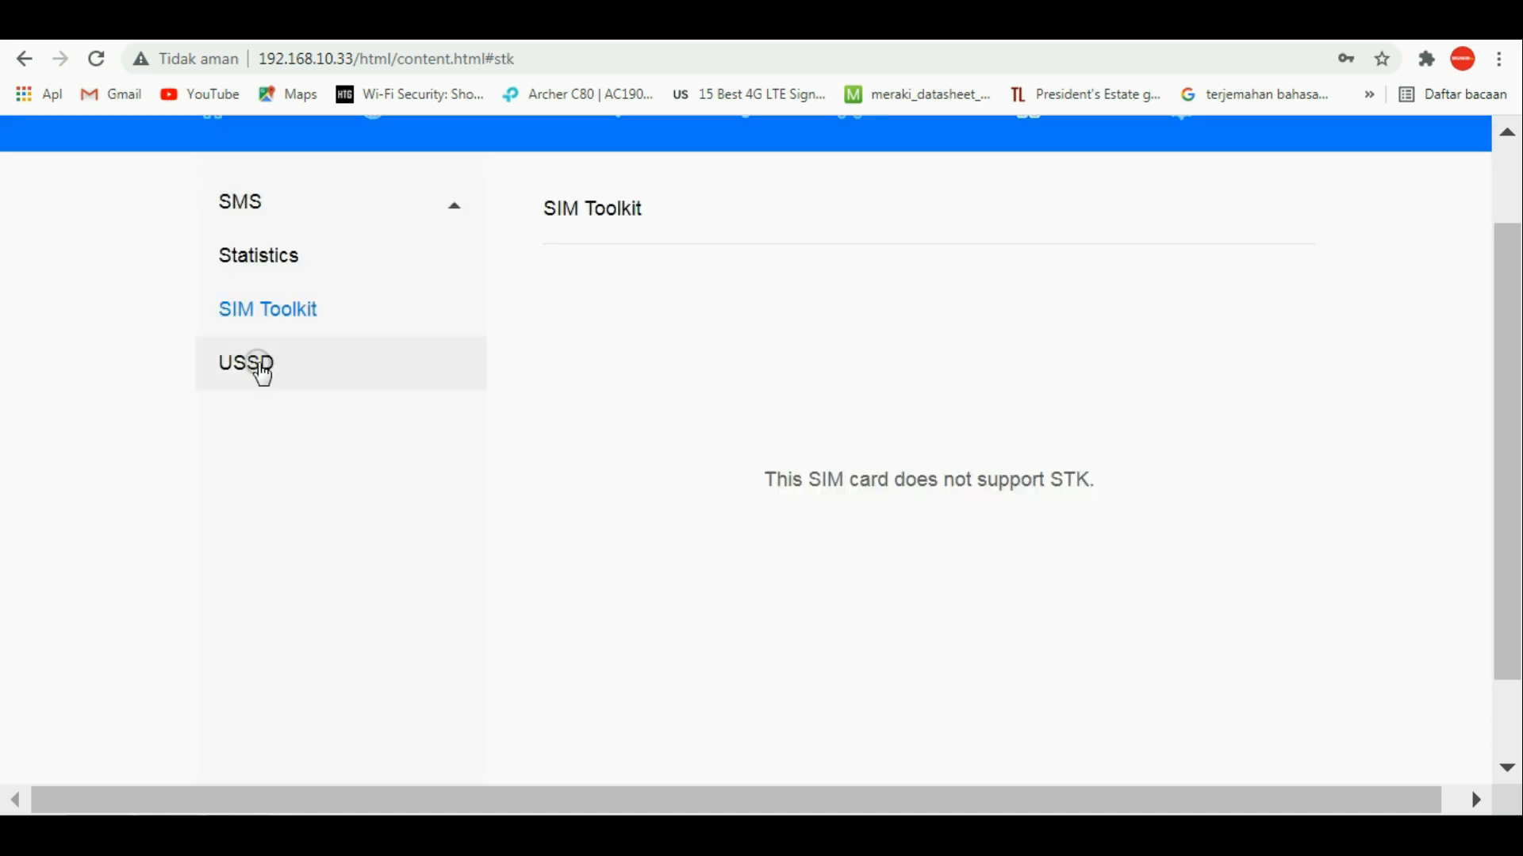
Open the USSD page, expand Check Services and examine the list of available commands.
left_click(260, 366)
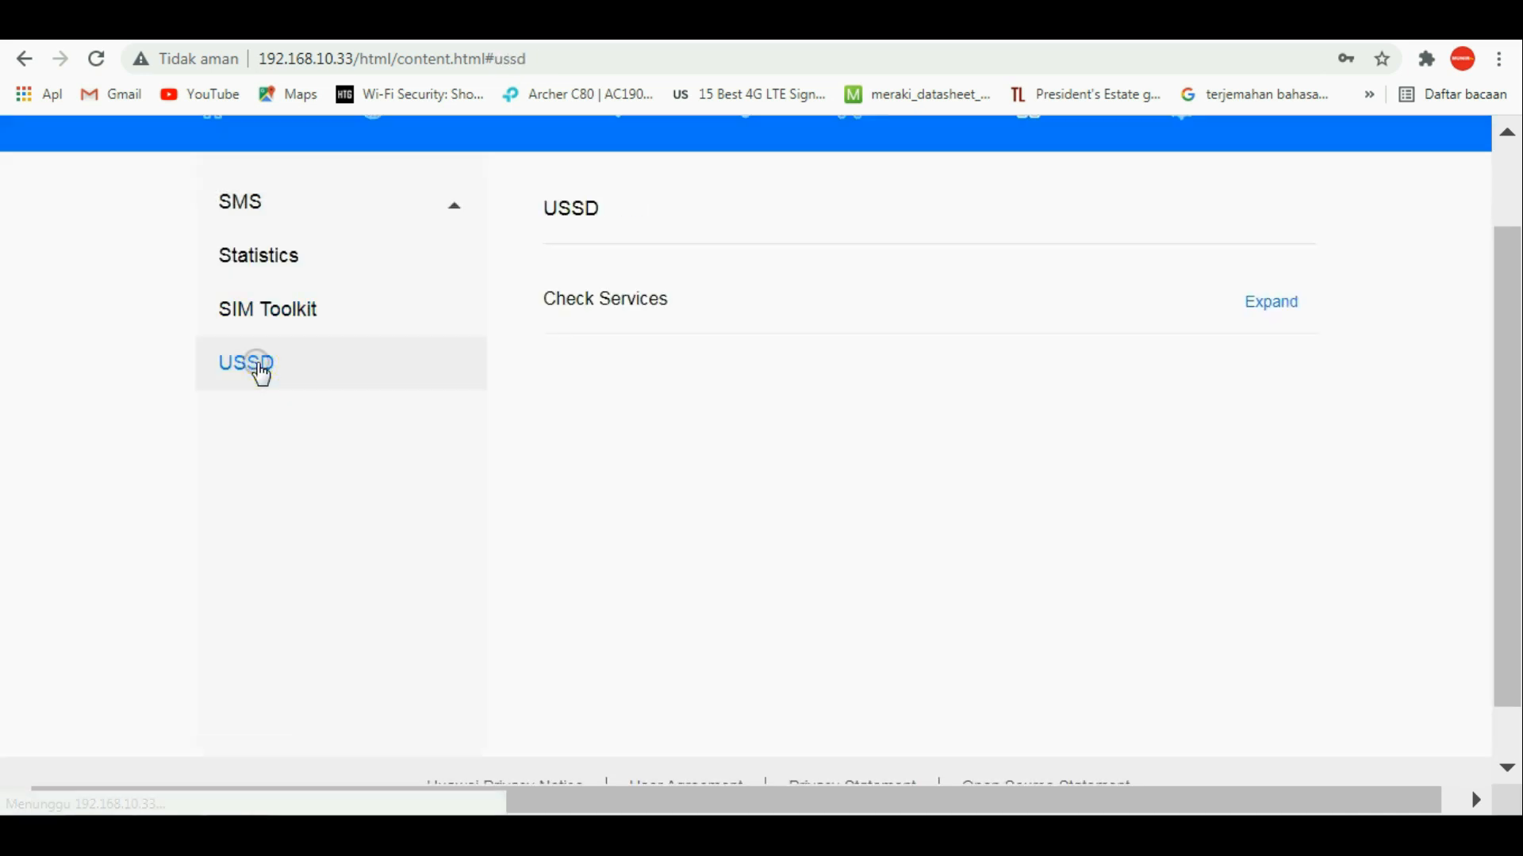
left_click(1285, 316)
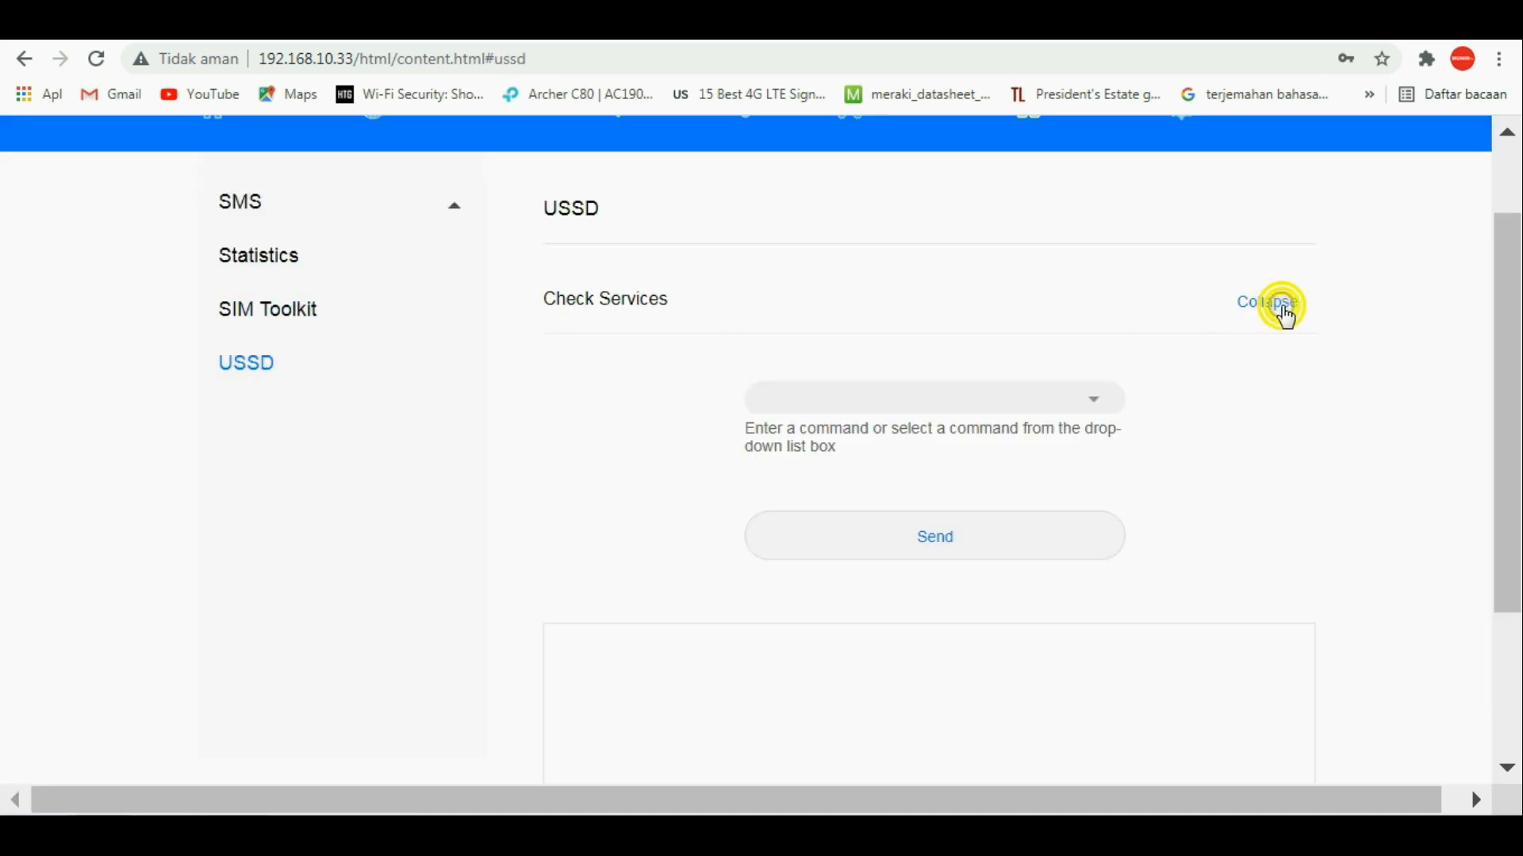
scroll(904, 496, "down", 3)
scroll(850, 407, "up", 1)
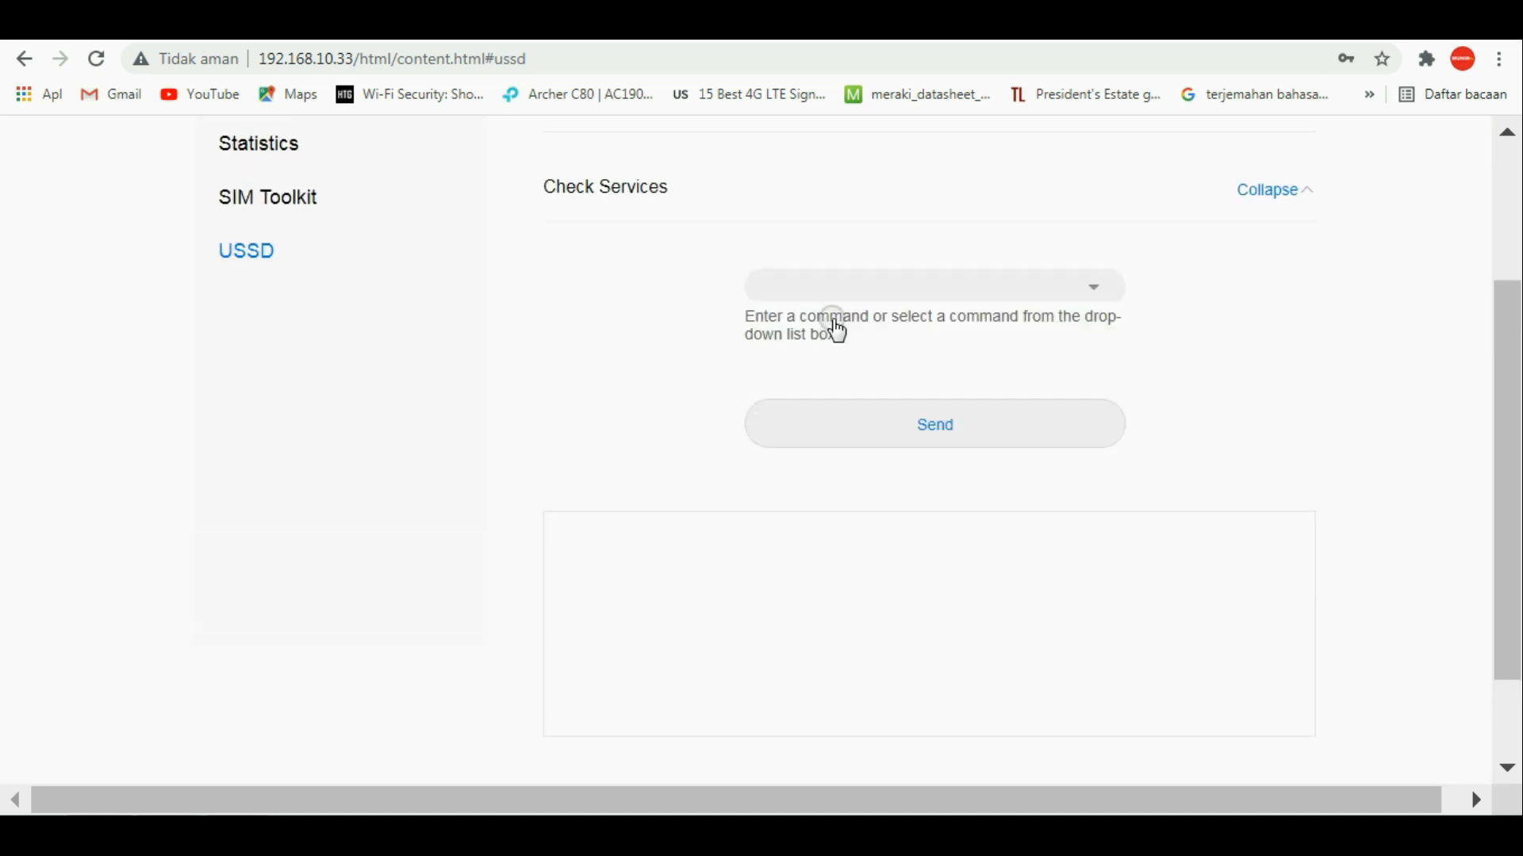
left_click(835, 289)
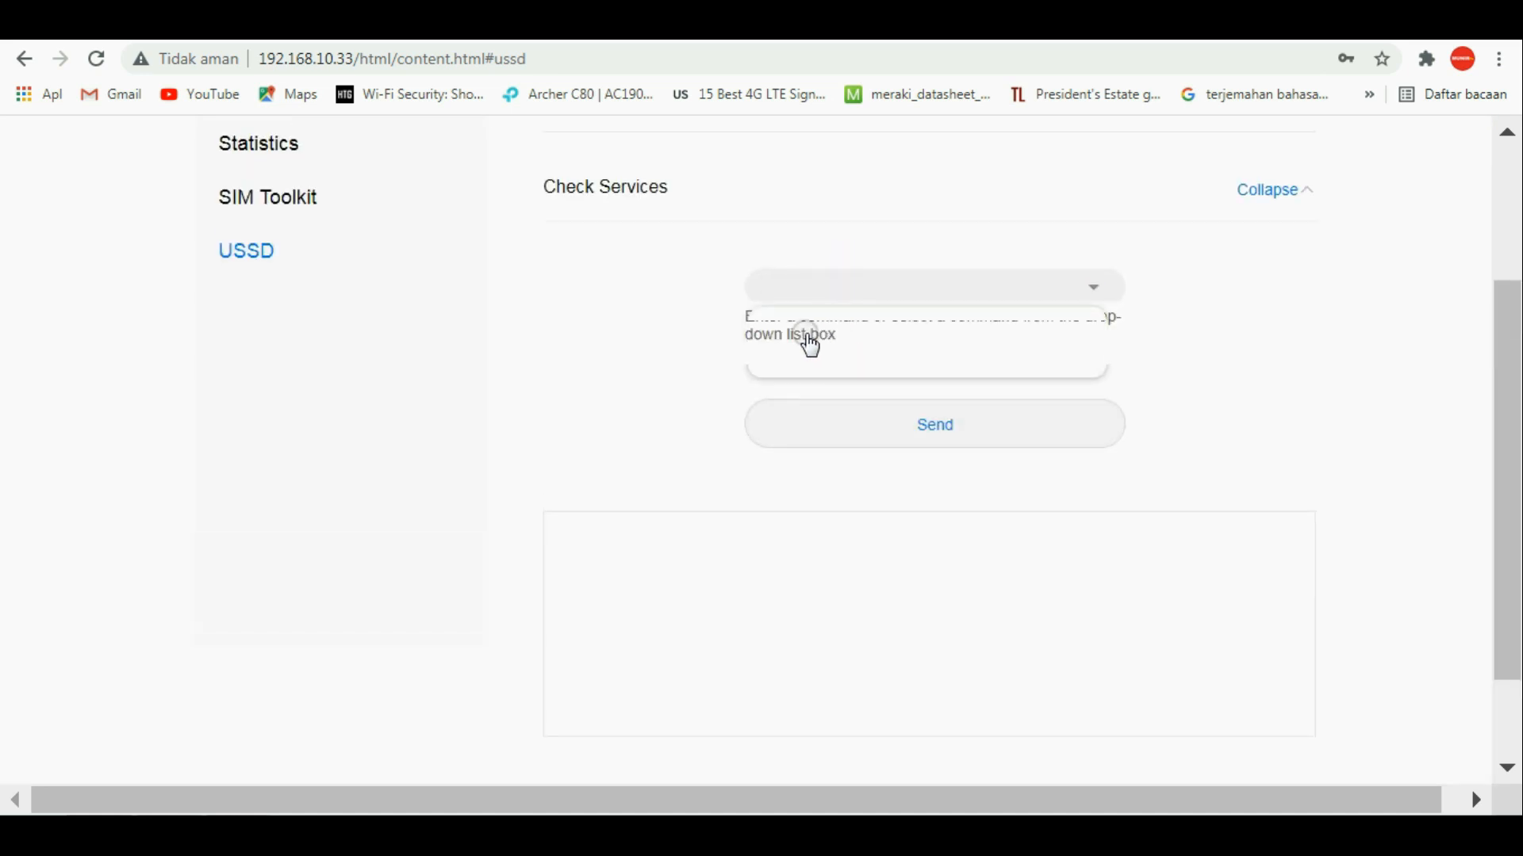
left_click(604, 339)
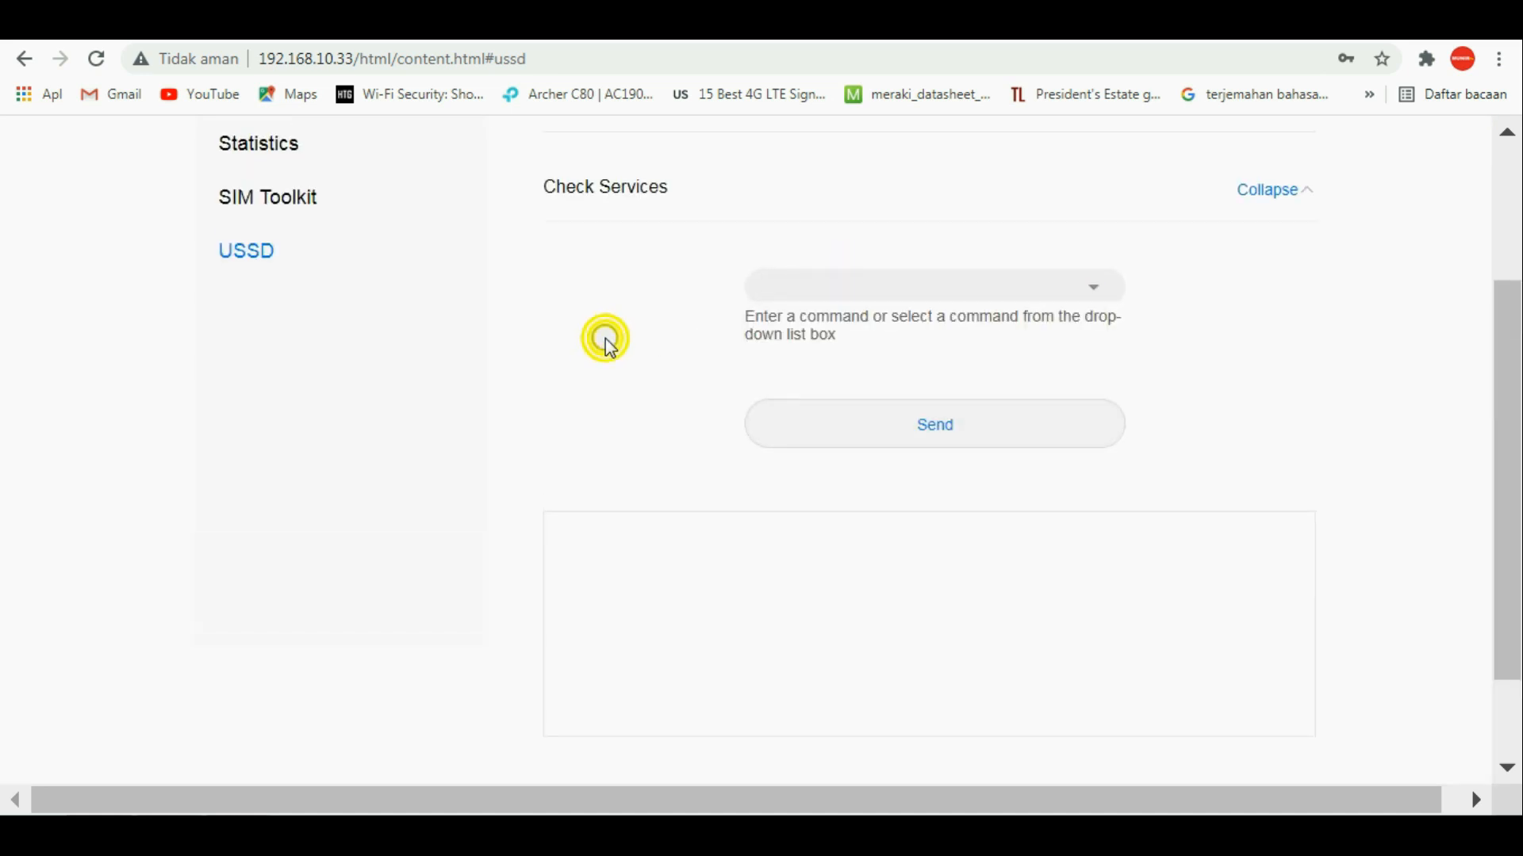
left_click(801, 292)
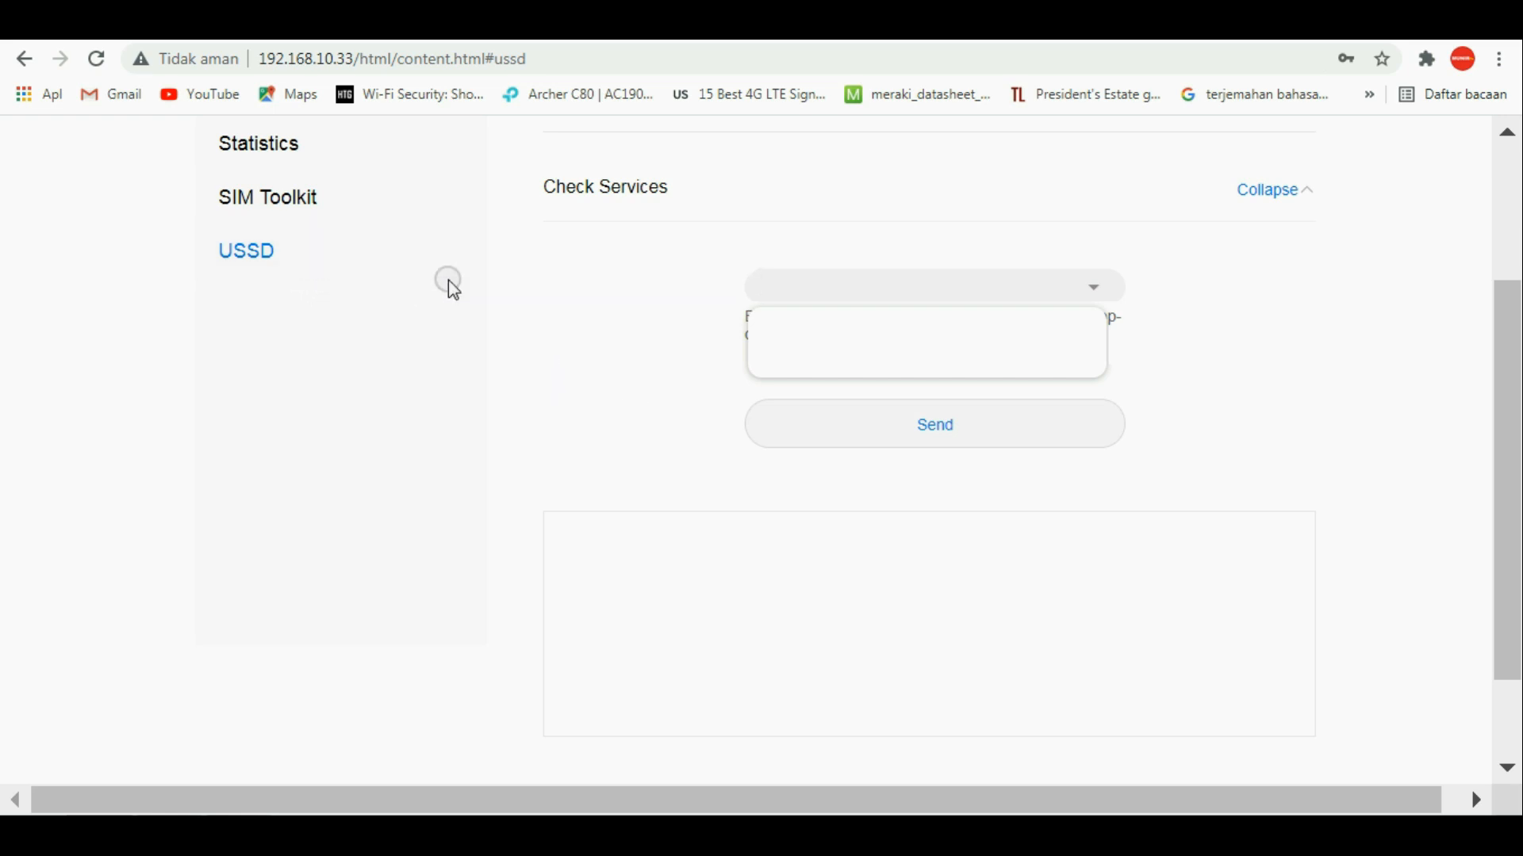
scroll(558, 449, "up", 2)
scroll(559, 453, "up", 1)
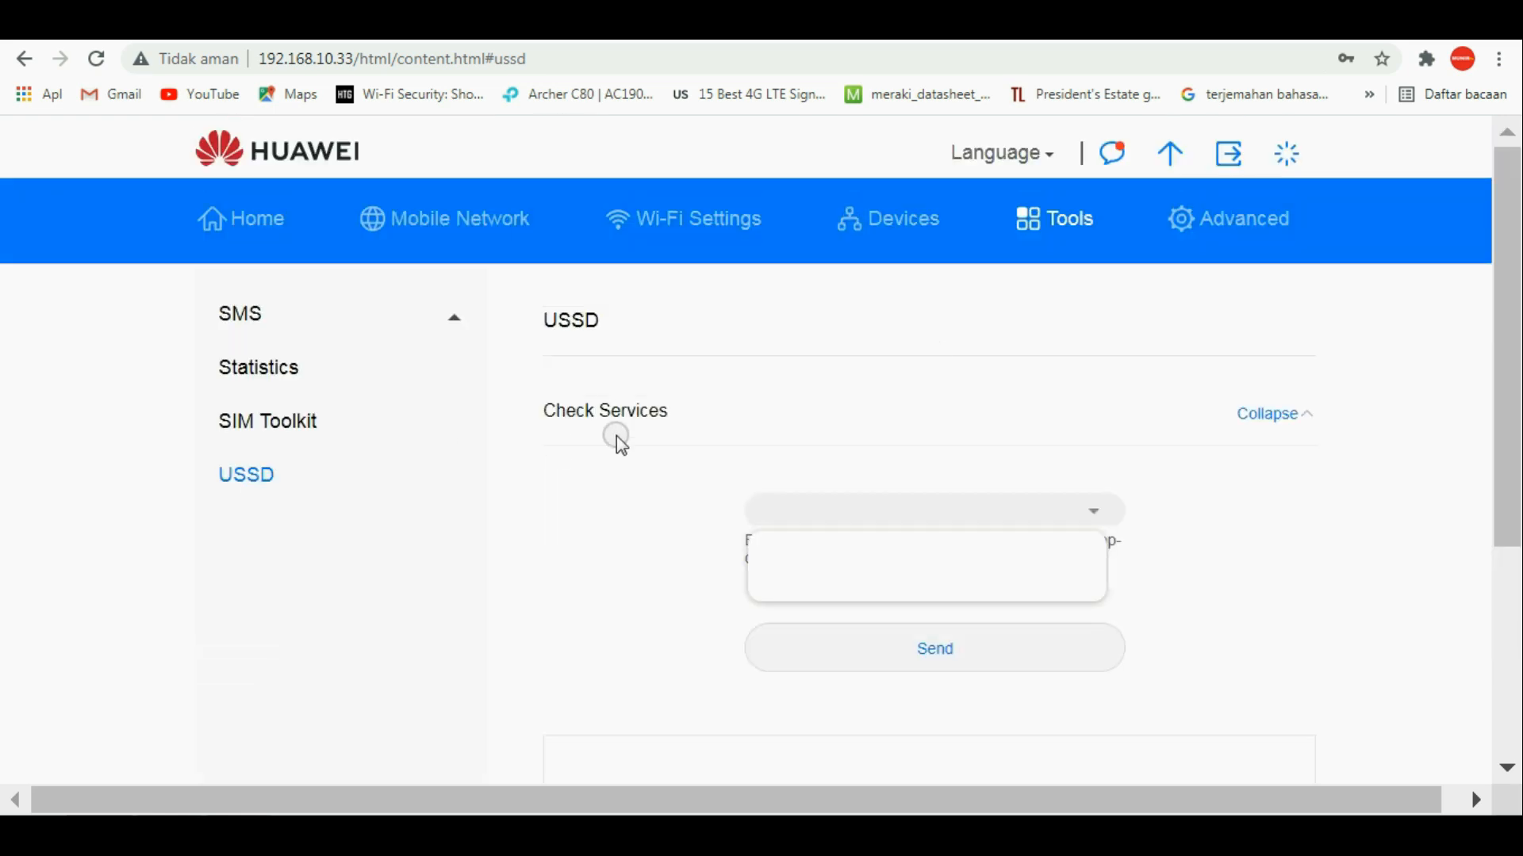
Open the advanced Wi-Fi settings and examine the bandwidth options, keeping 20 MHz (Default).
left_click(1267, 244)
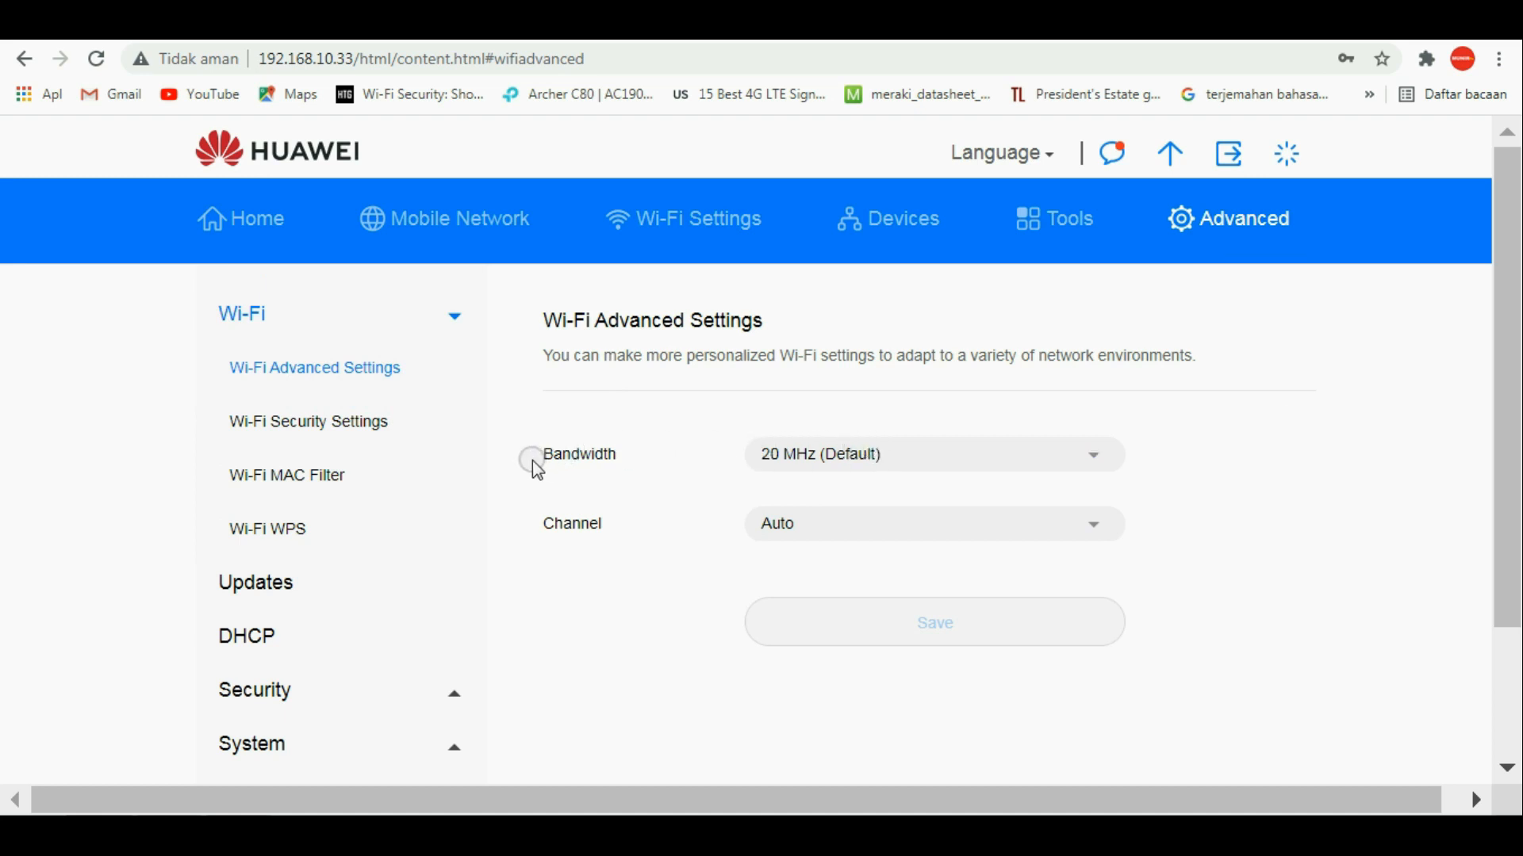
left_click(850, 459)
left_click(766, 457)
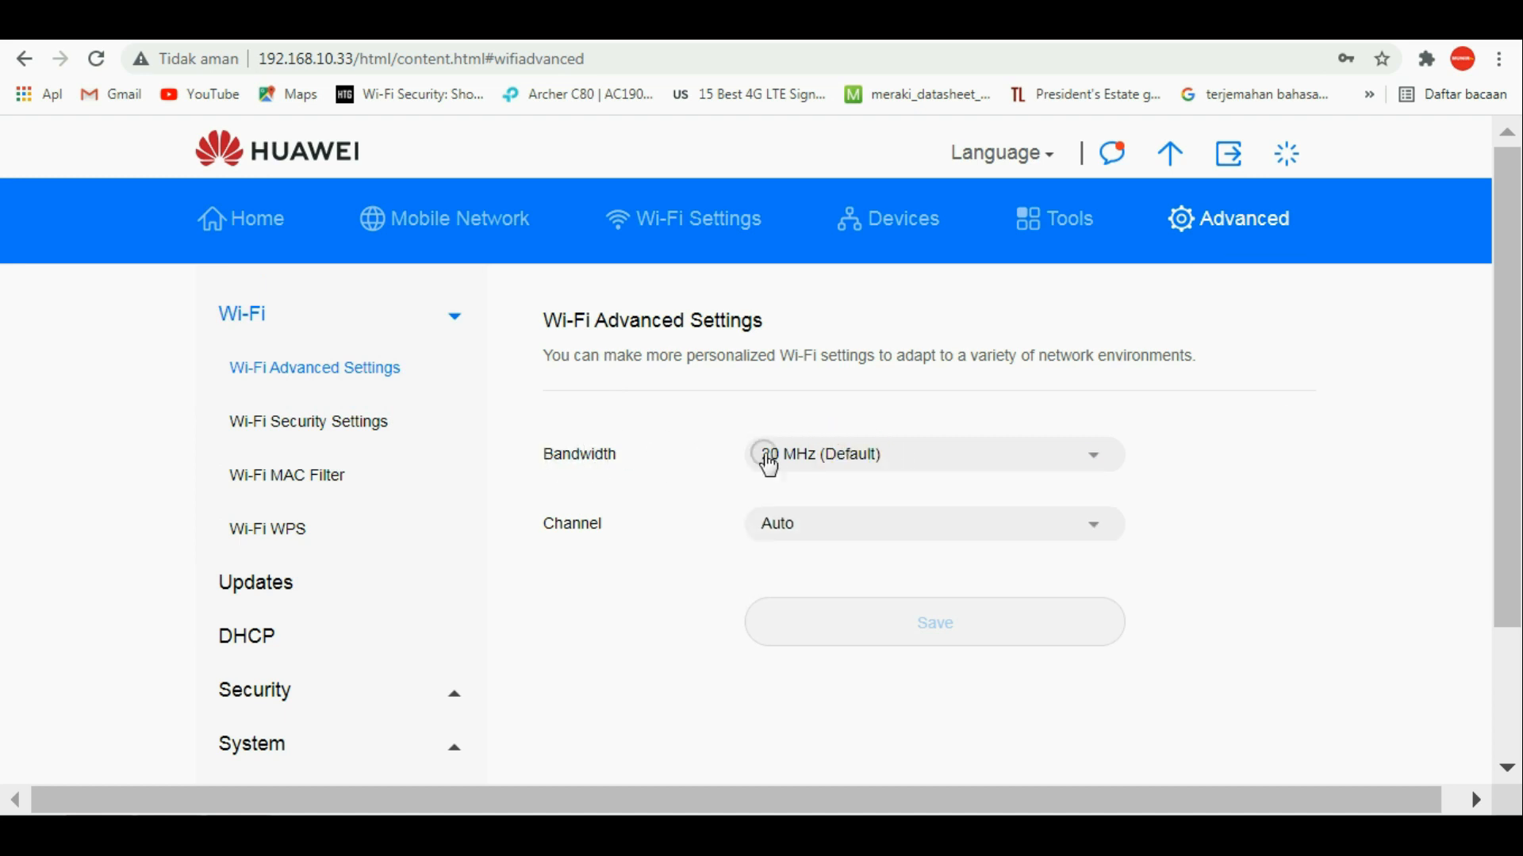
left_click(850, 458)
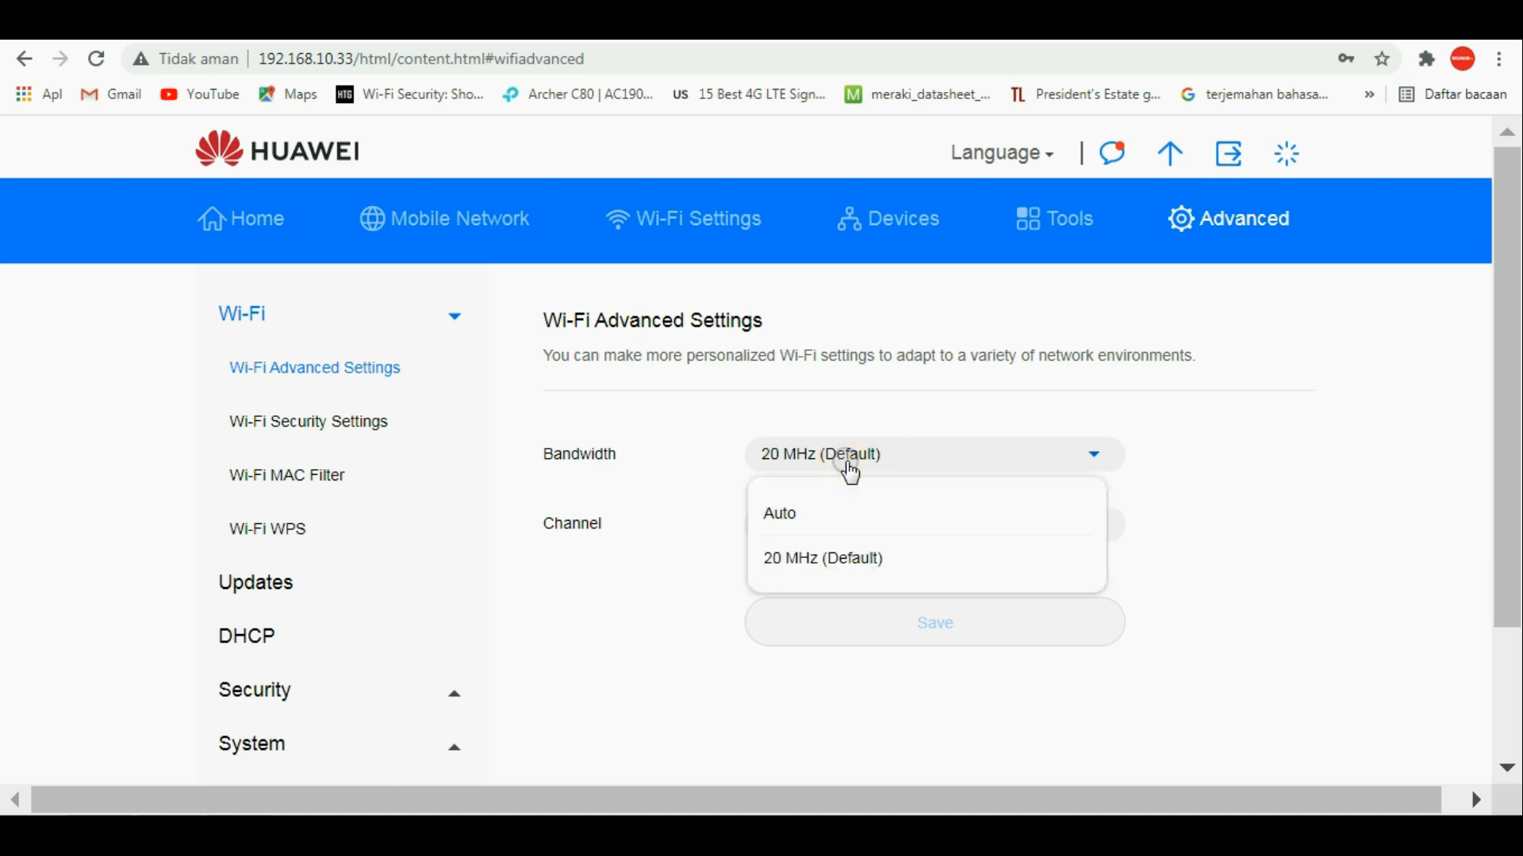
left_click(803, 564)
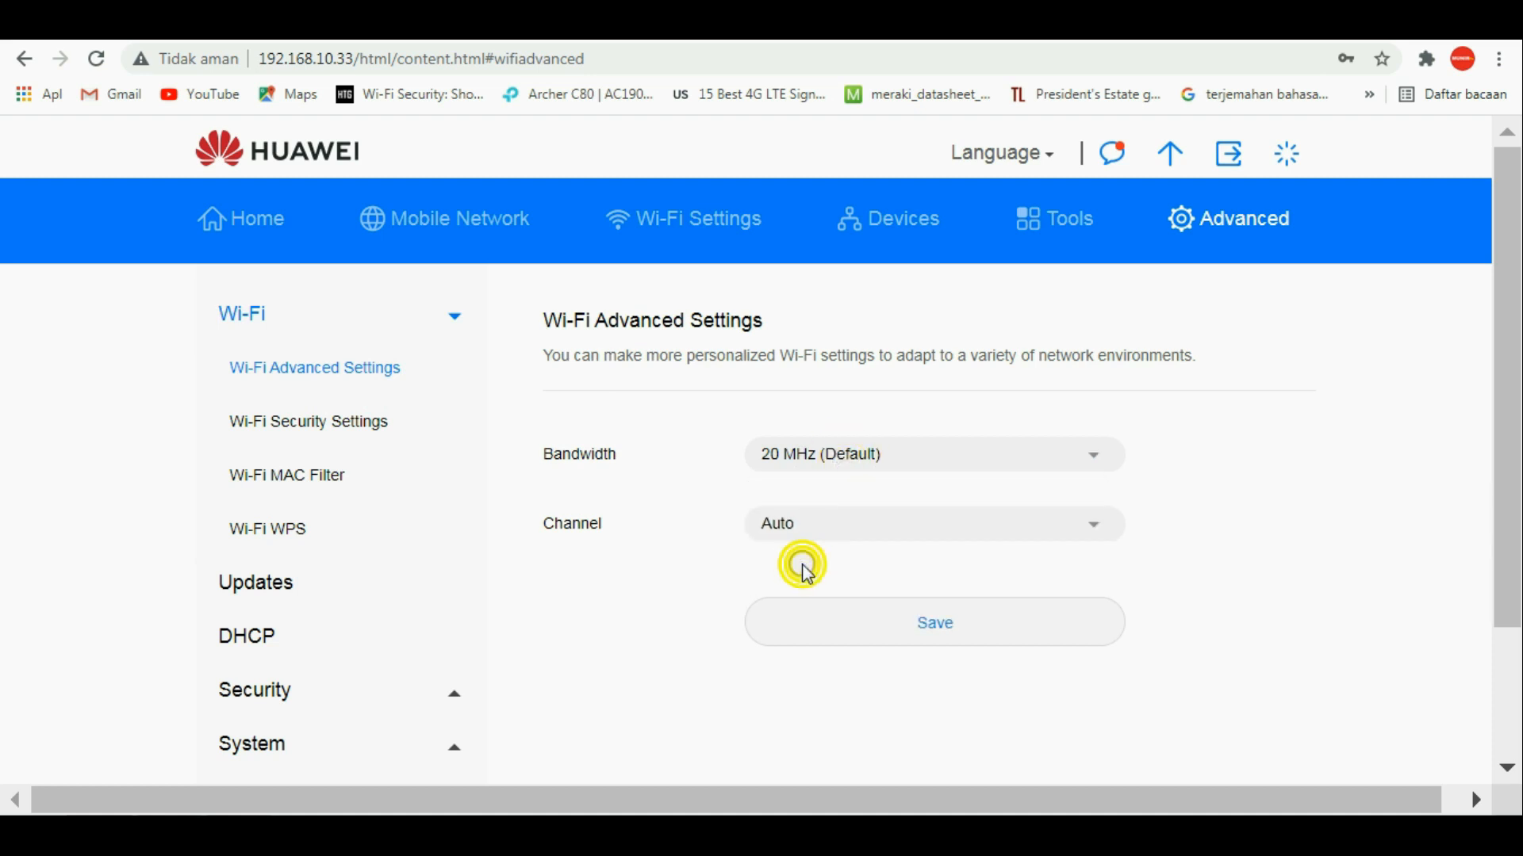
Examine the available Wi-Fi channel options, keeping Auto selected.
left_click(854, 530)
scroll(857, 615, "down", 3)
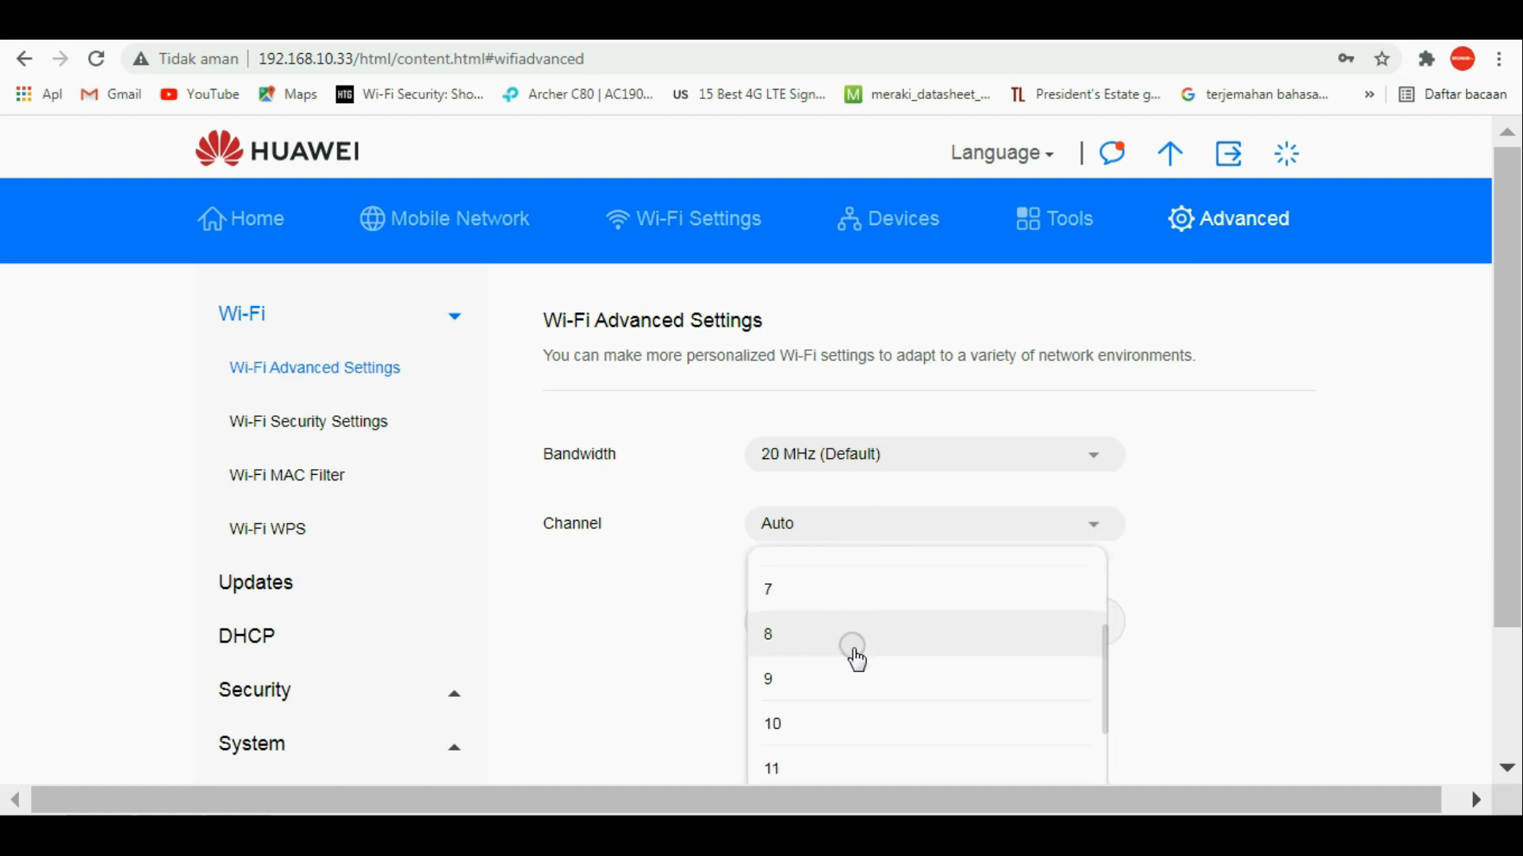
scroll(850, 664, "up", 3)
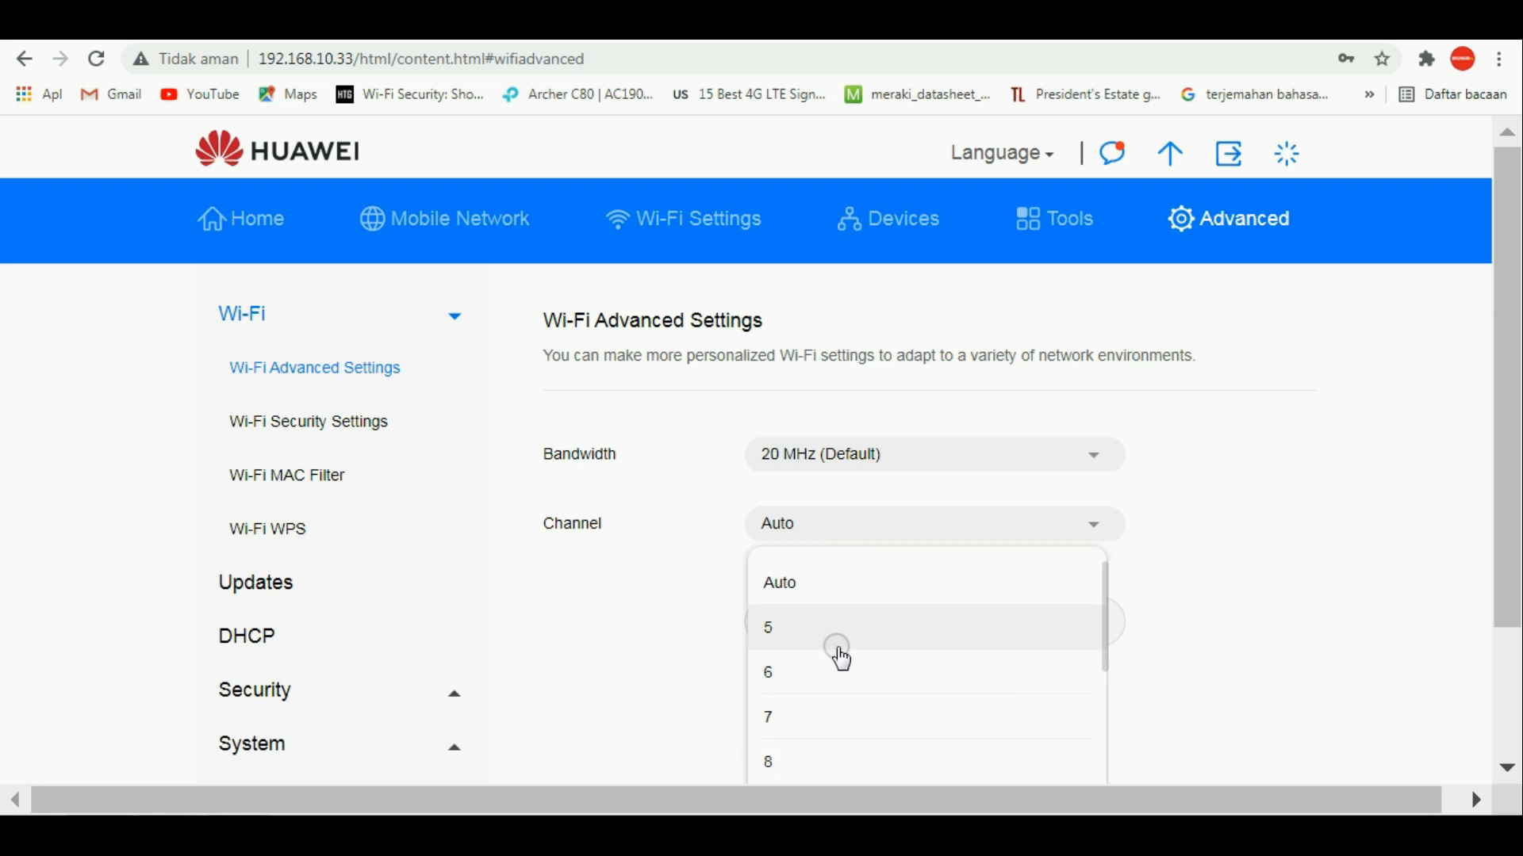
left_click(645, 591)
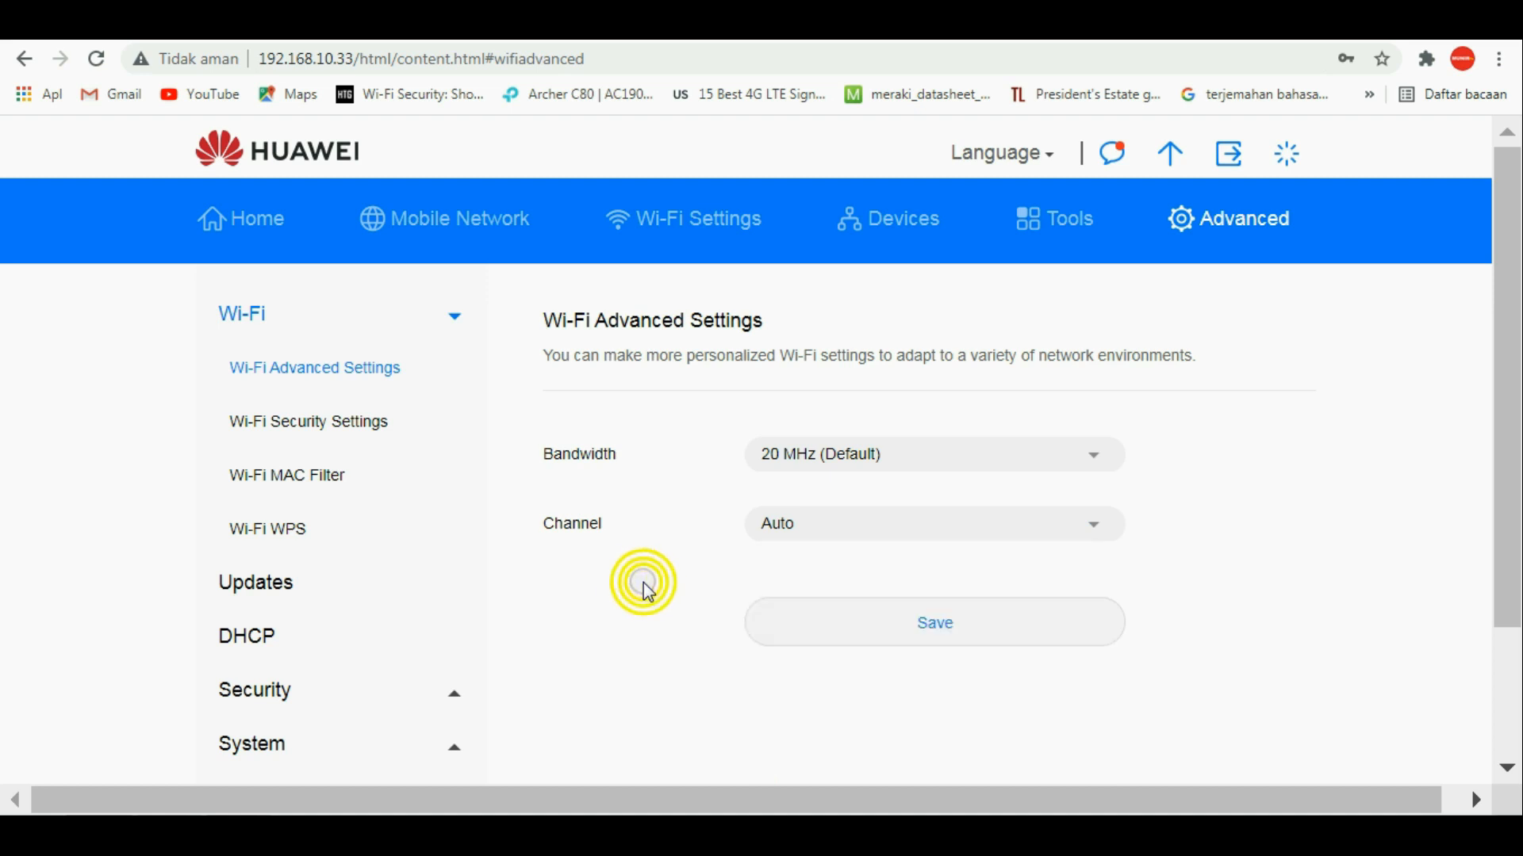
left_click(884, 531)
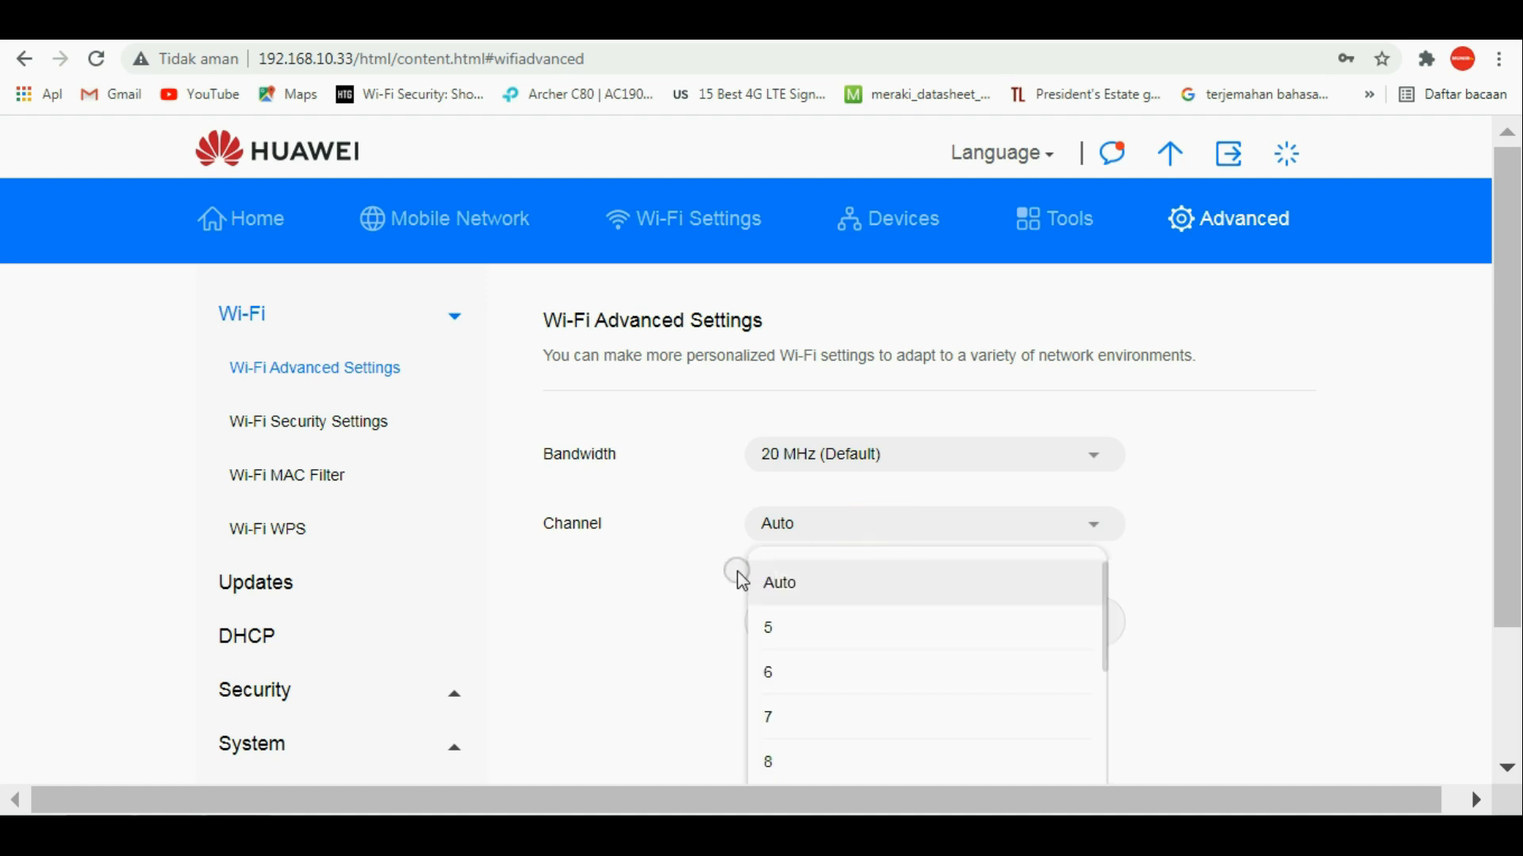
left_click(1310, 511)
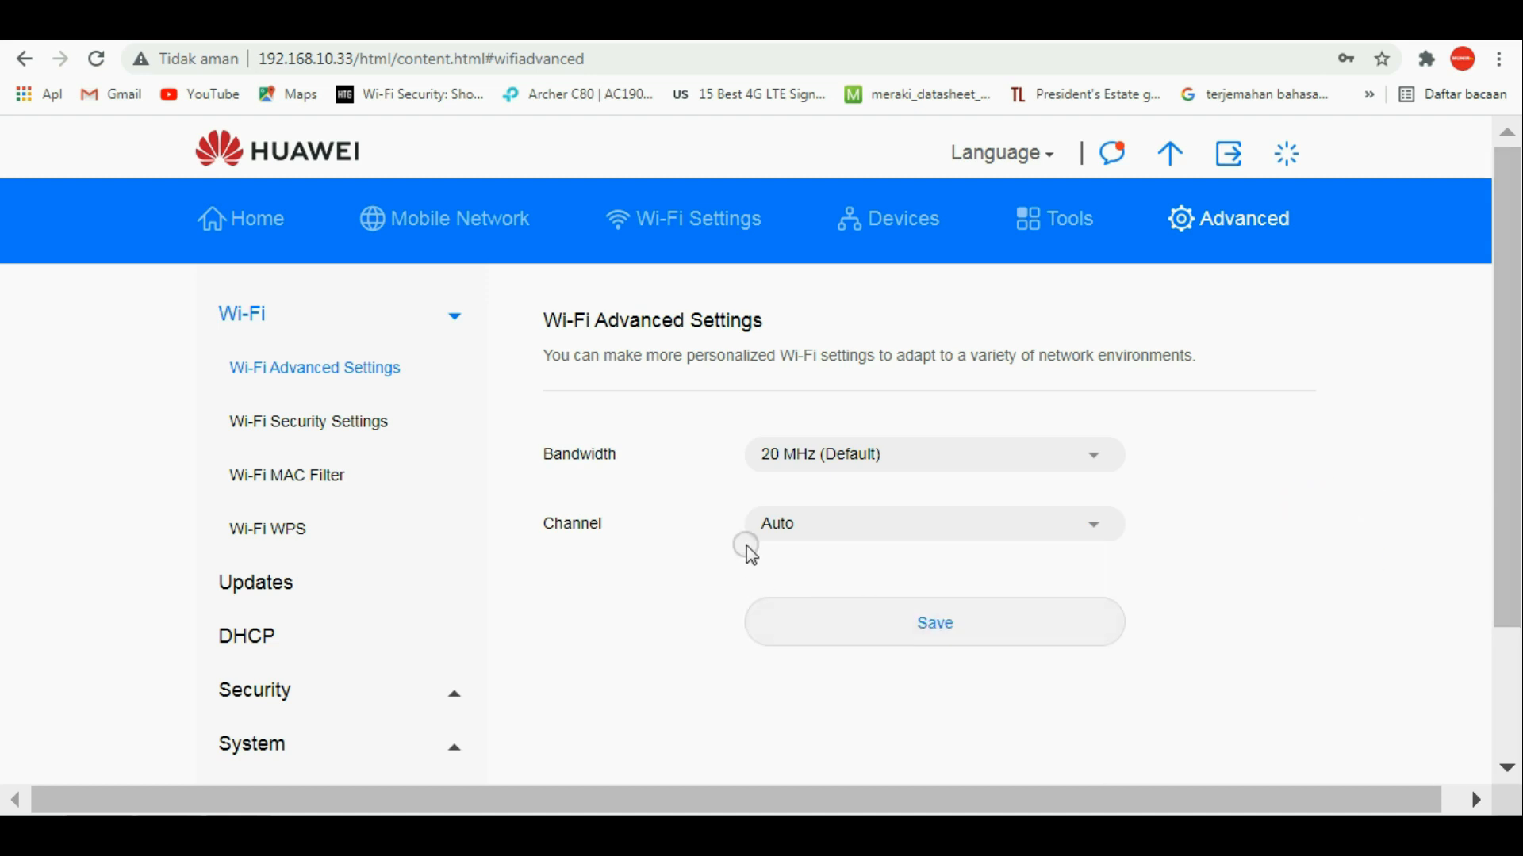
left_click(850, 533)
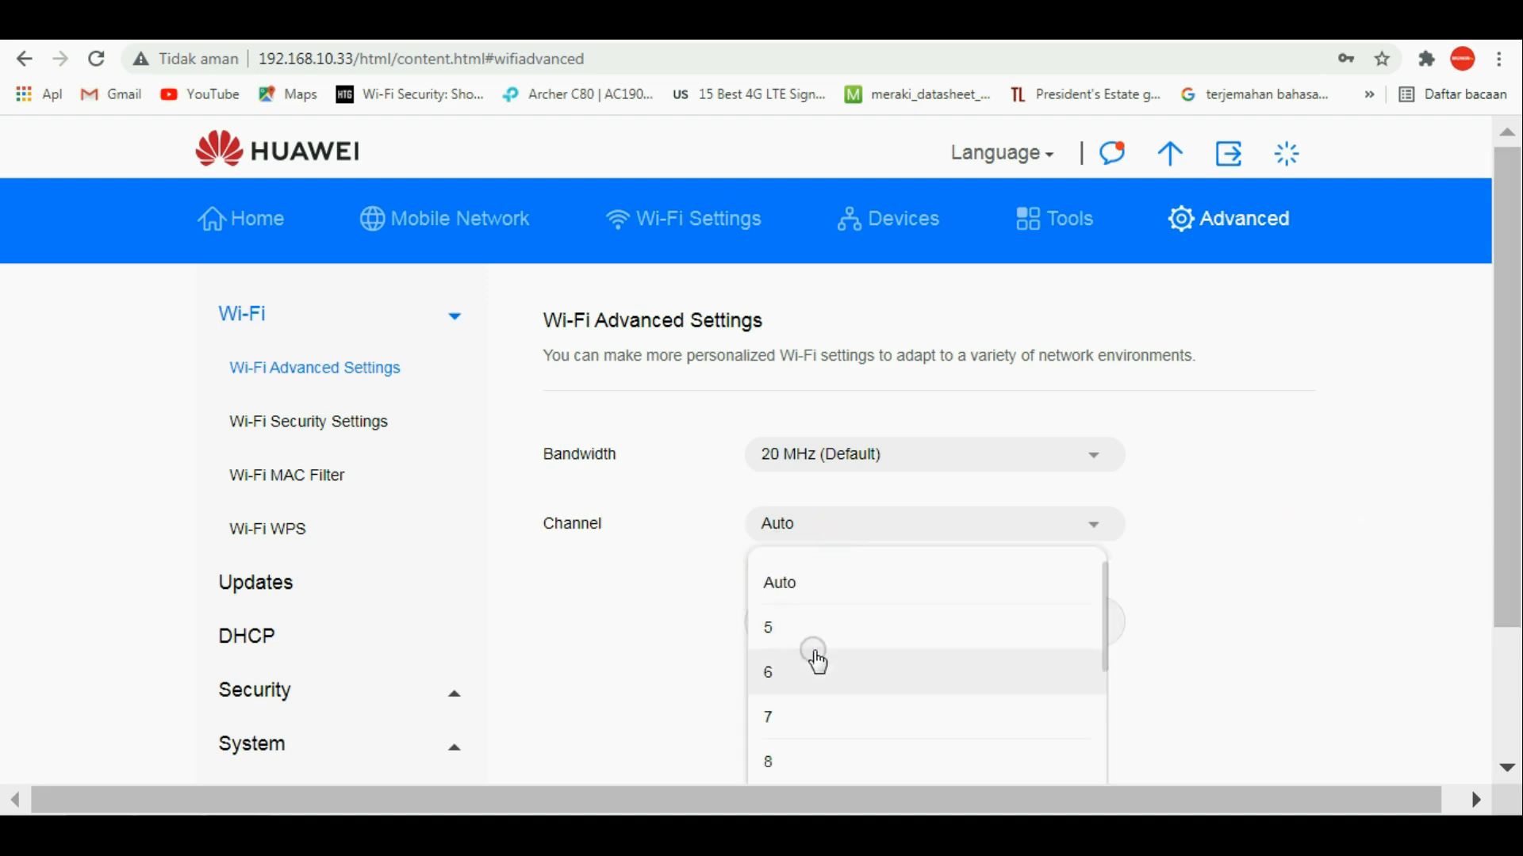
scroll(830, 647, "down", 2)
scroll(831, 647, "down", 1)
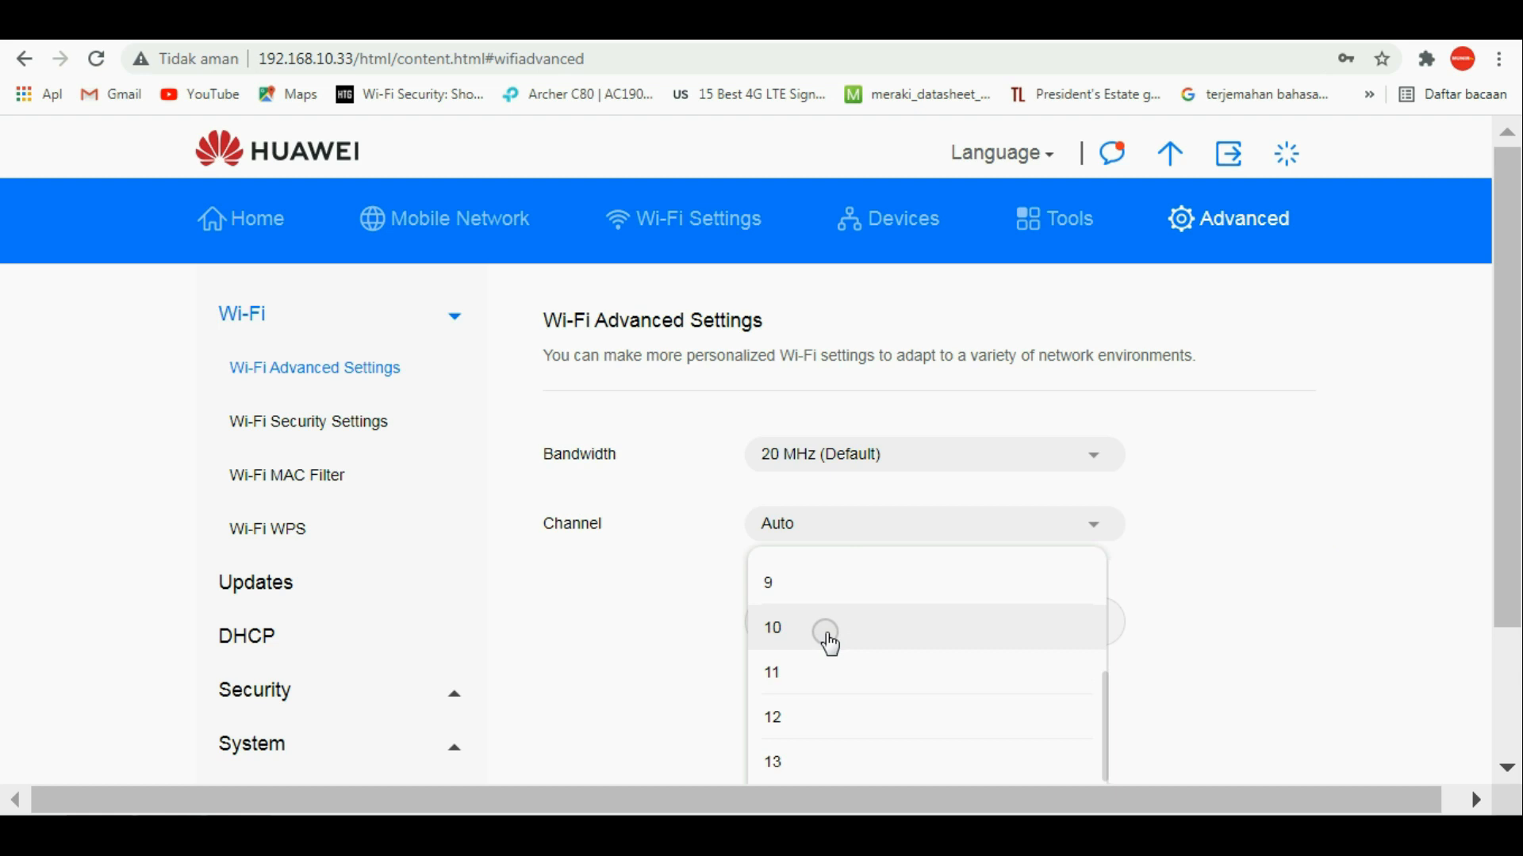
left_click(635, 612)
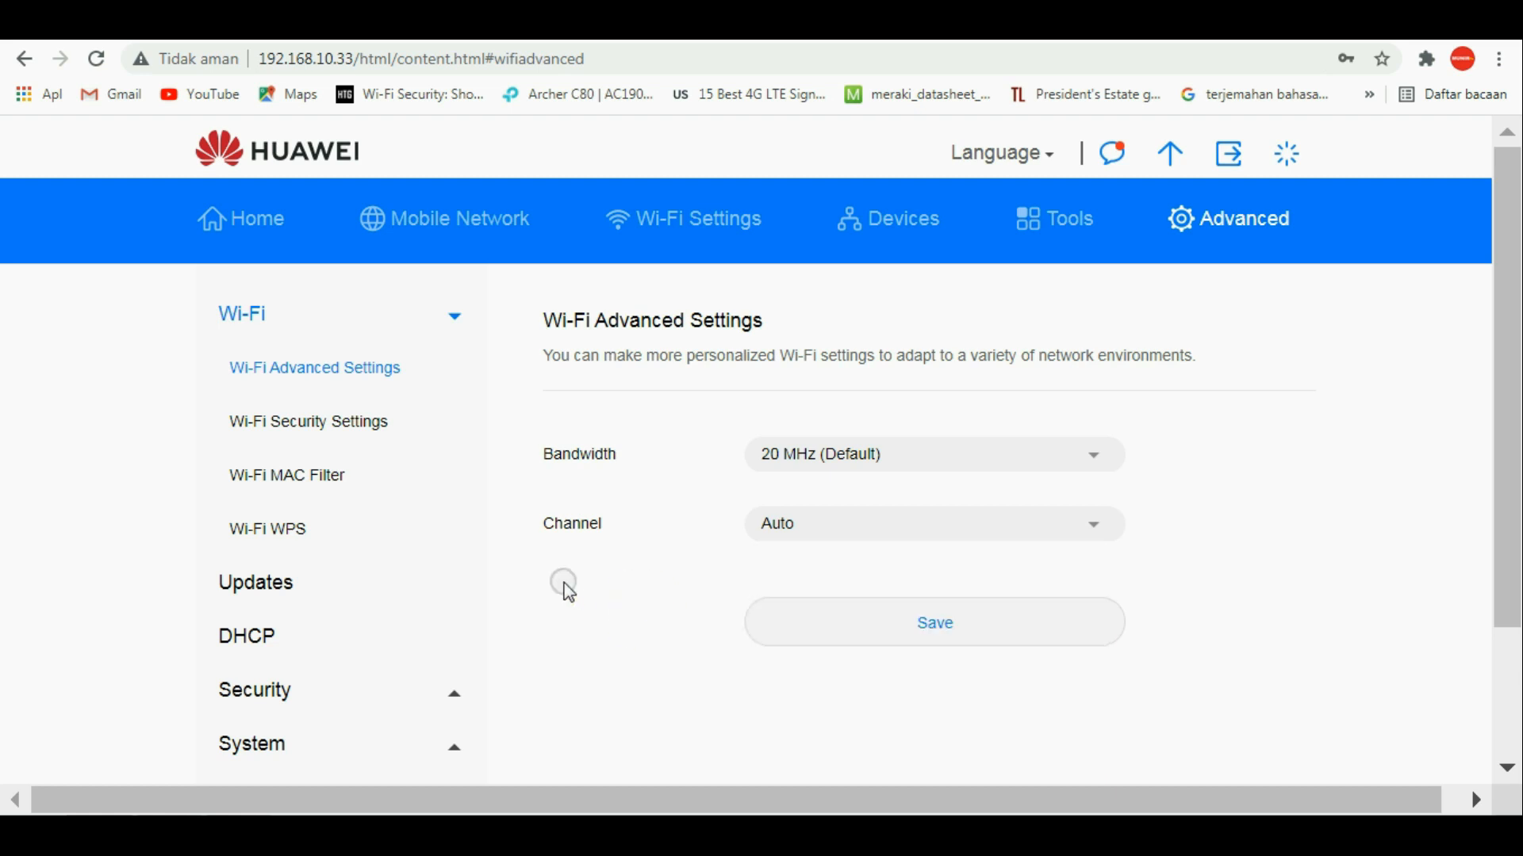
View the Wi-Fi security settings and disable the Wi-Fi MAC filter.
left_click(357, 421)
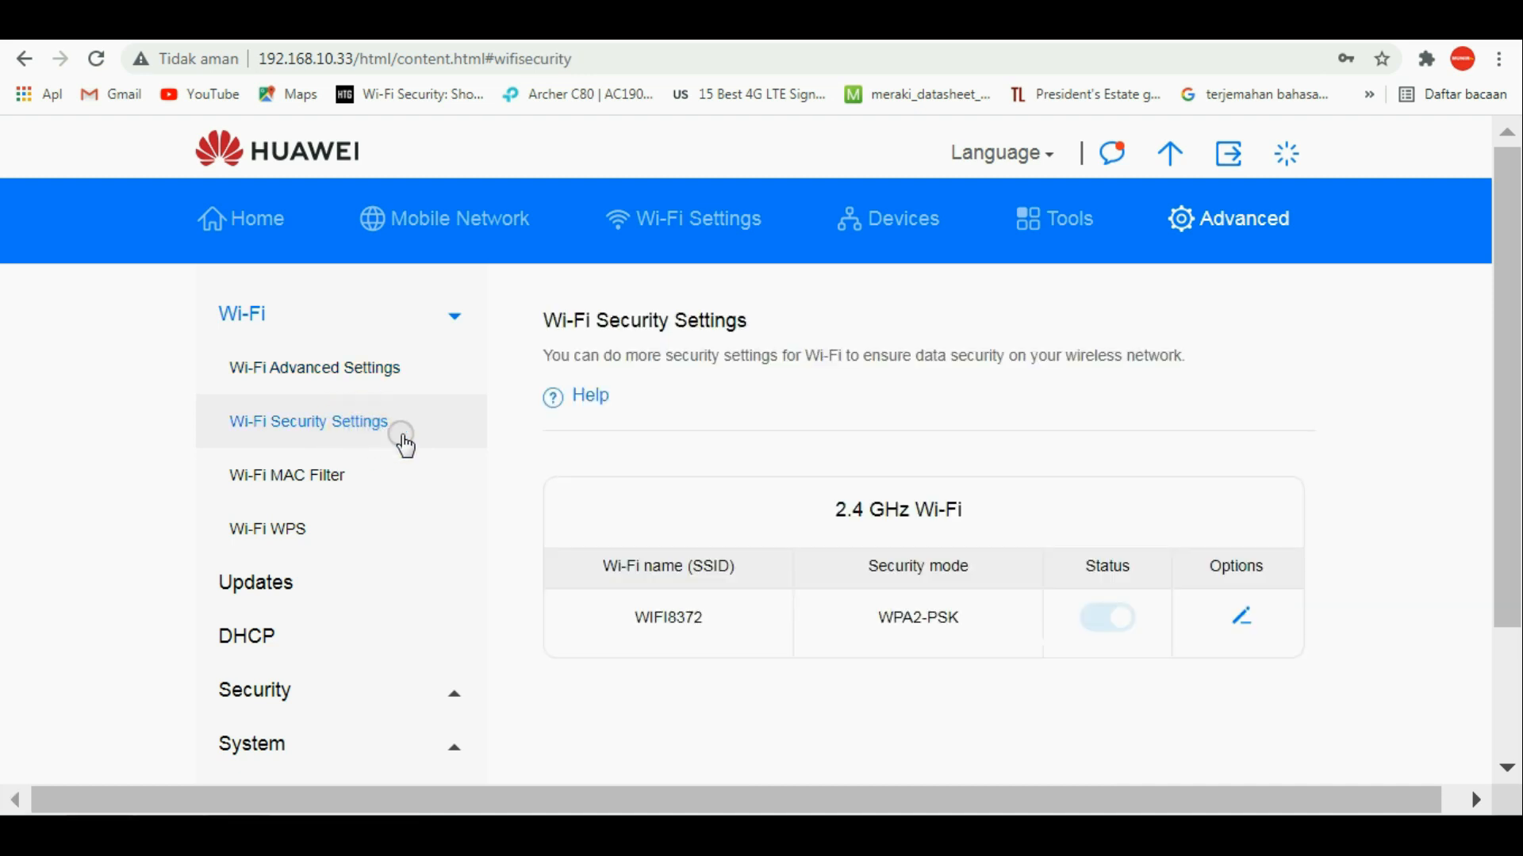
scroll(1077, 663, "down", 3)
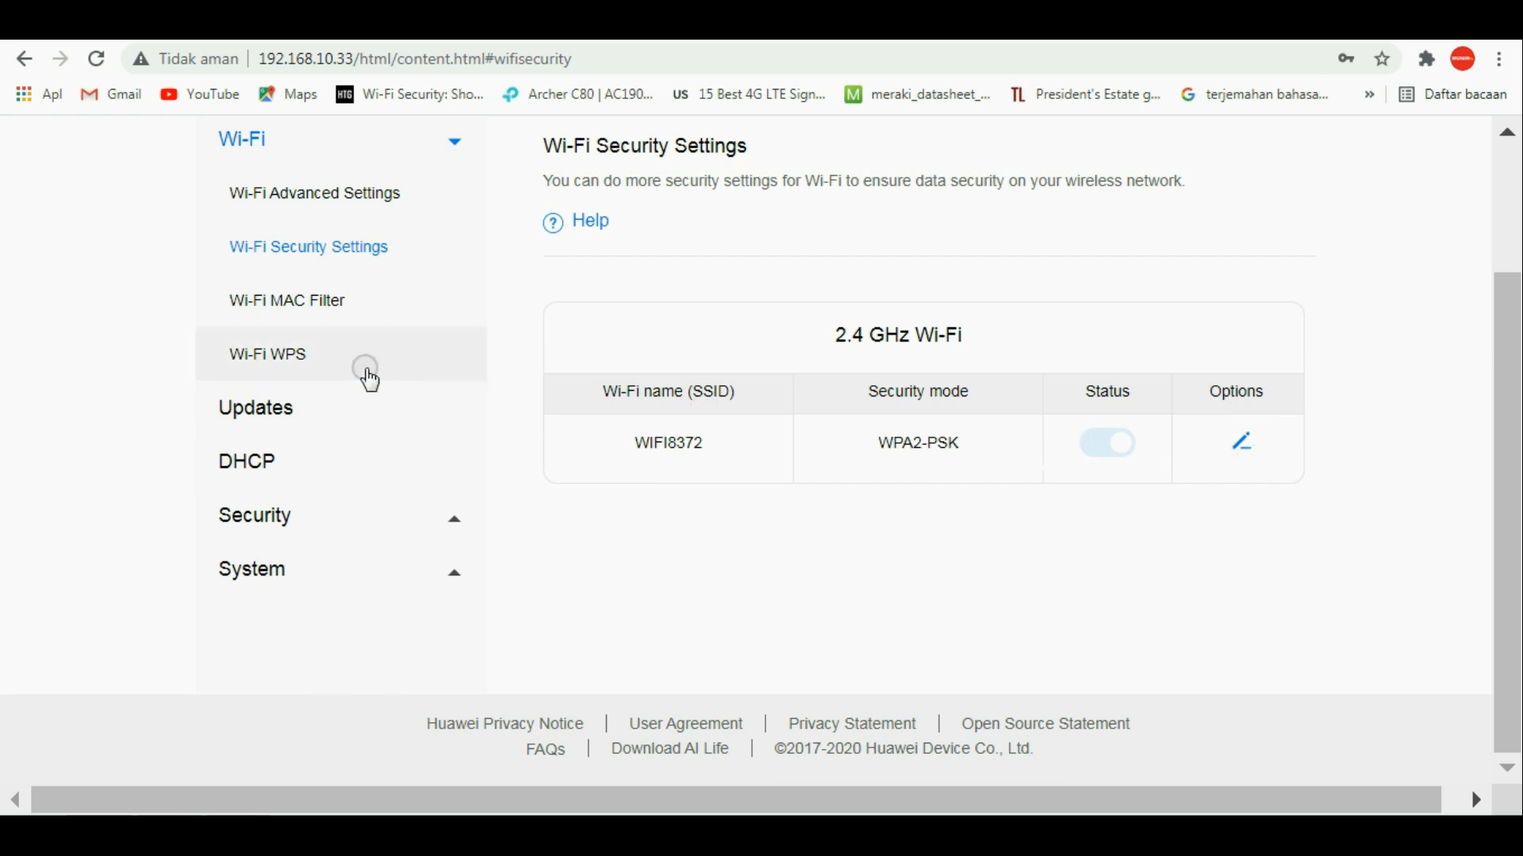
left_click(336, 306)
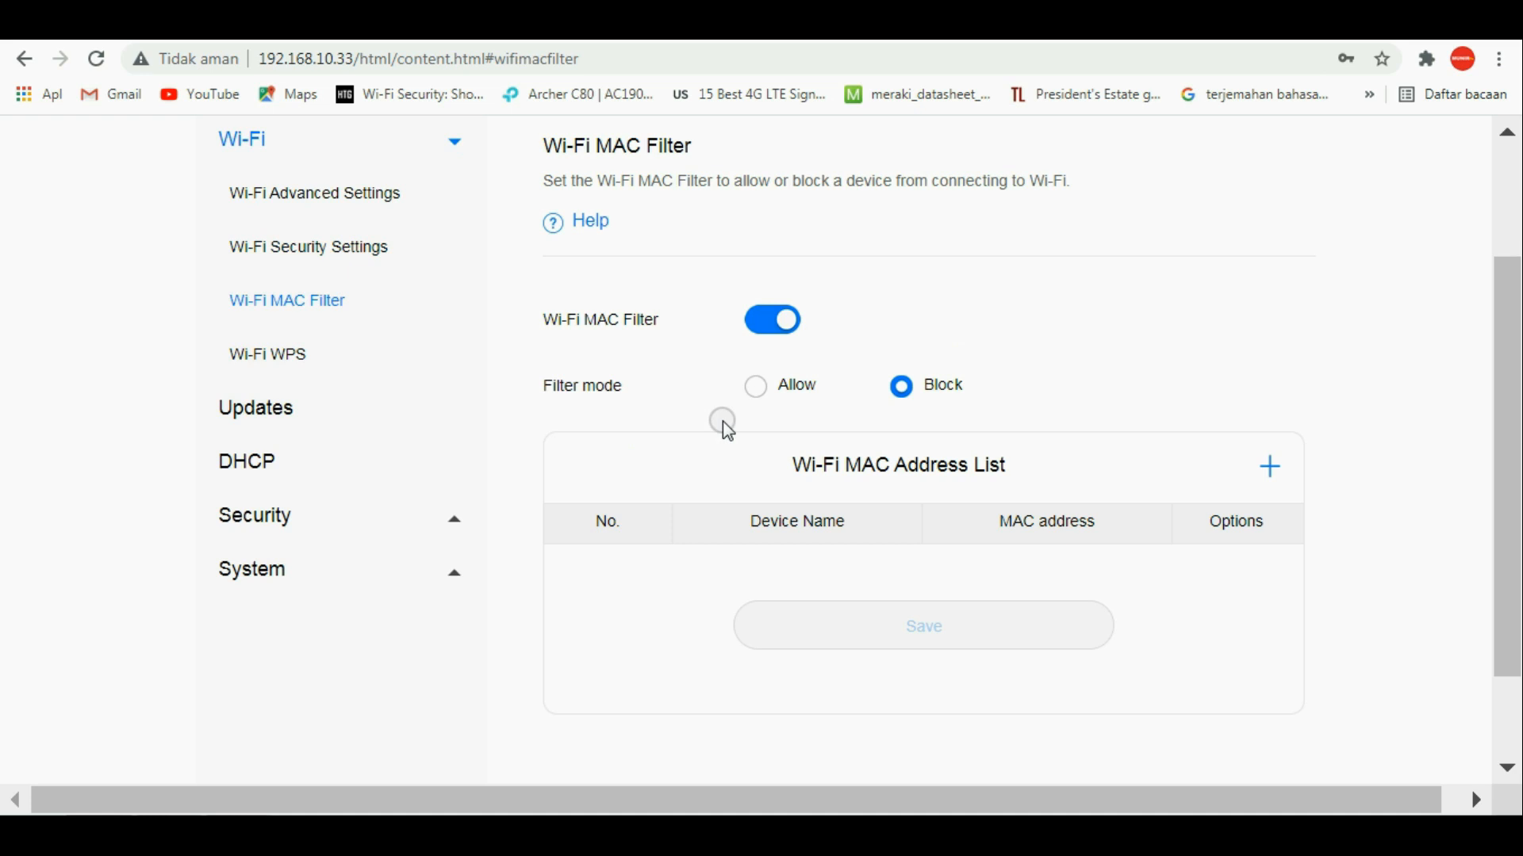
left_click(783, 327)
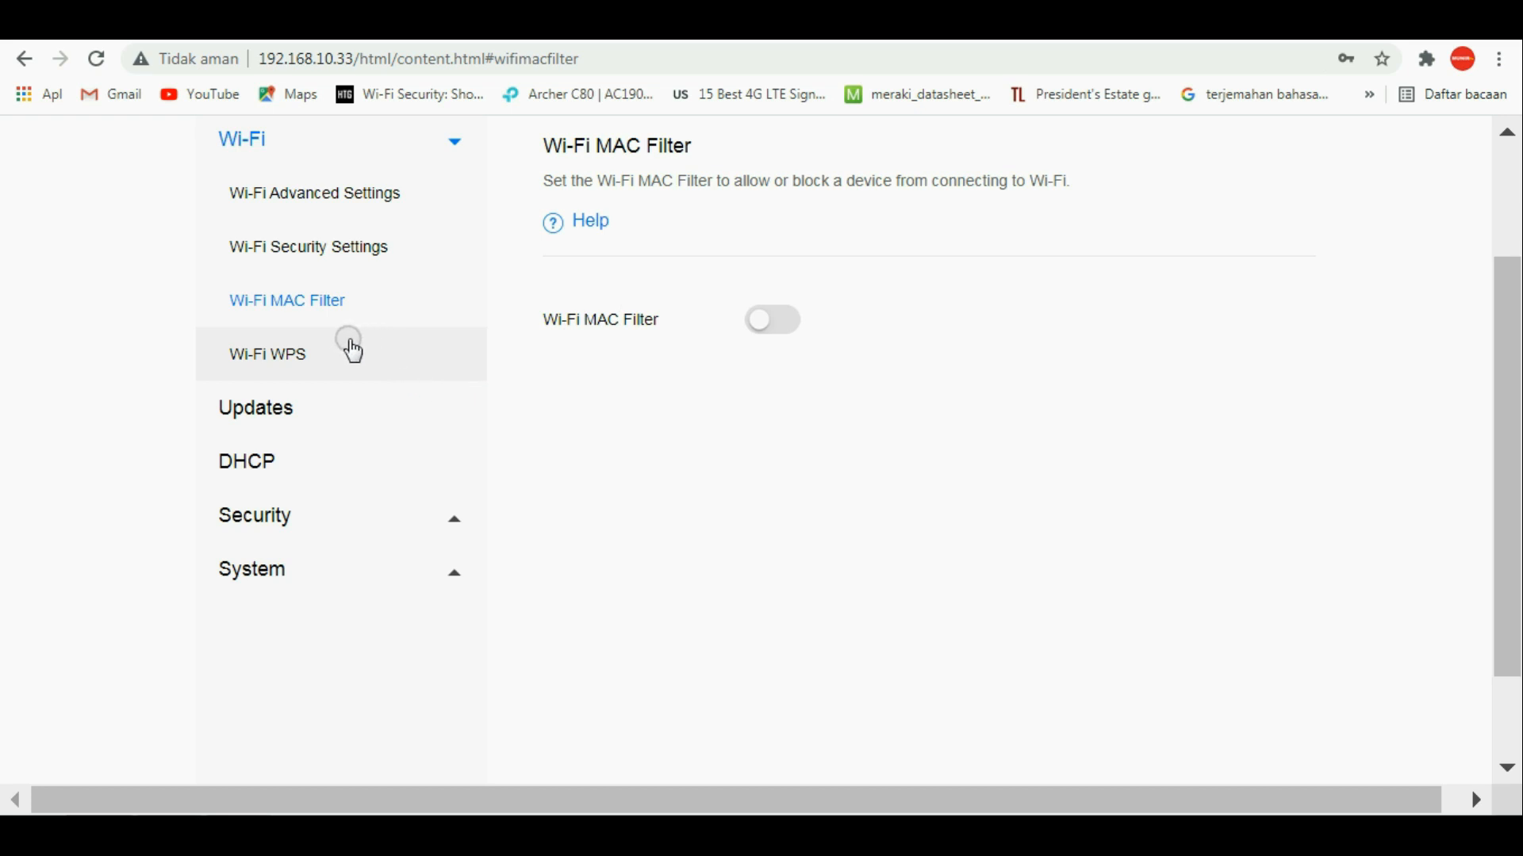
Look through the Wi-Fi WPS and Updates pages, and examine the DHCP server's address and lease time settings.
left_click(312, 361)
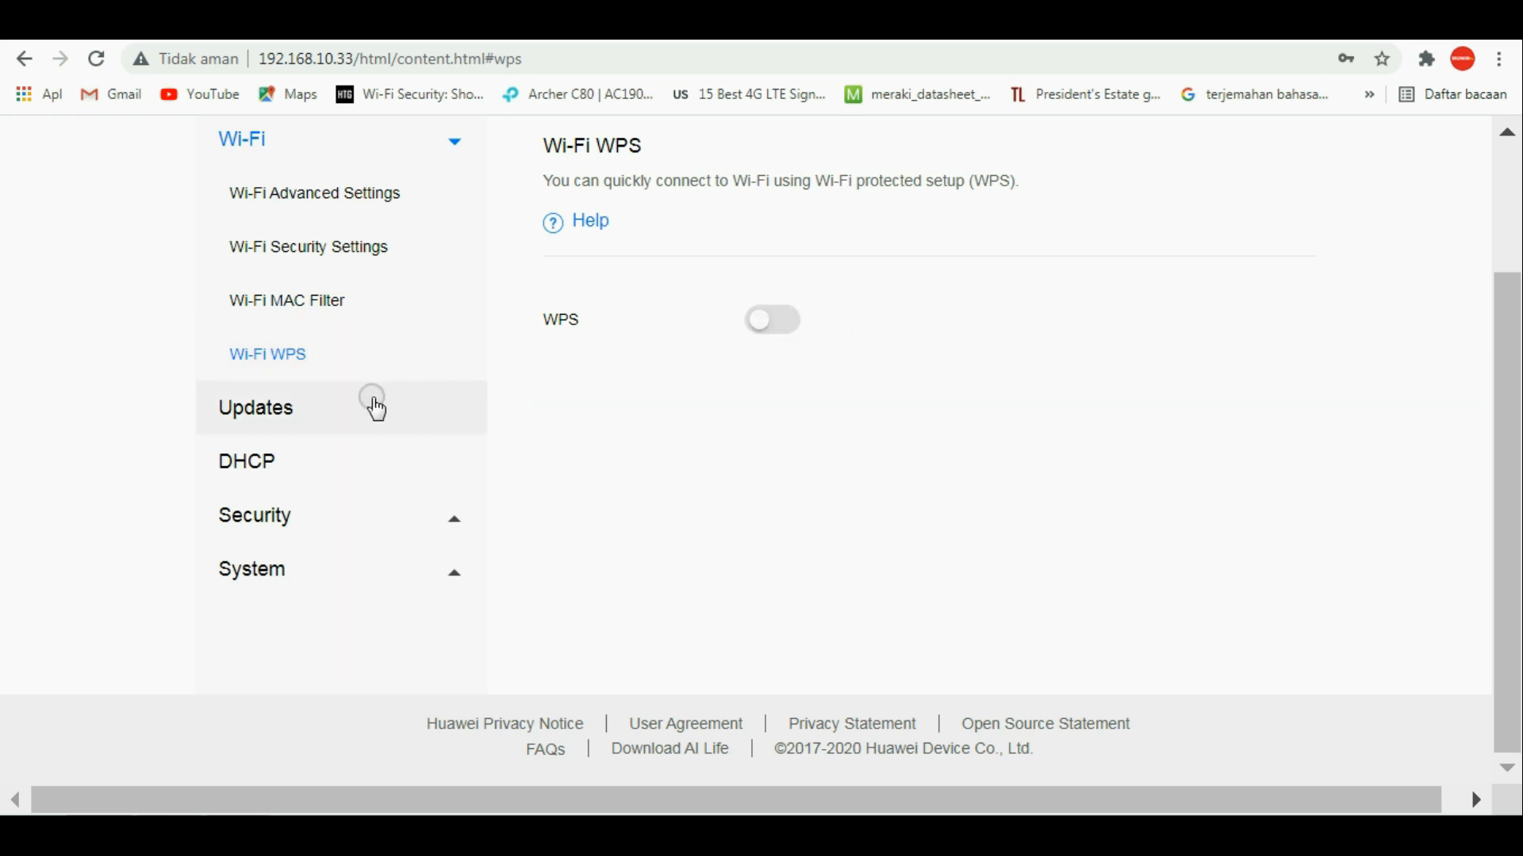
left_click(306, 406)
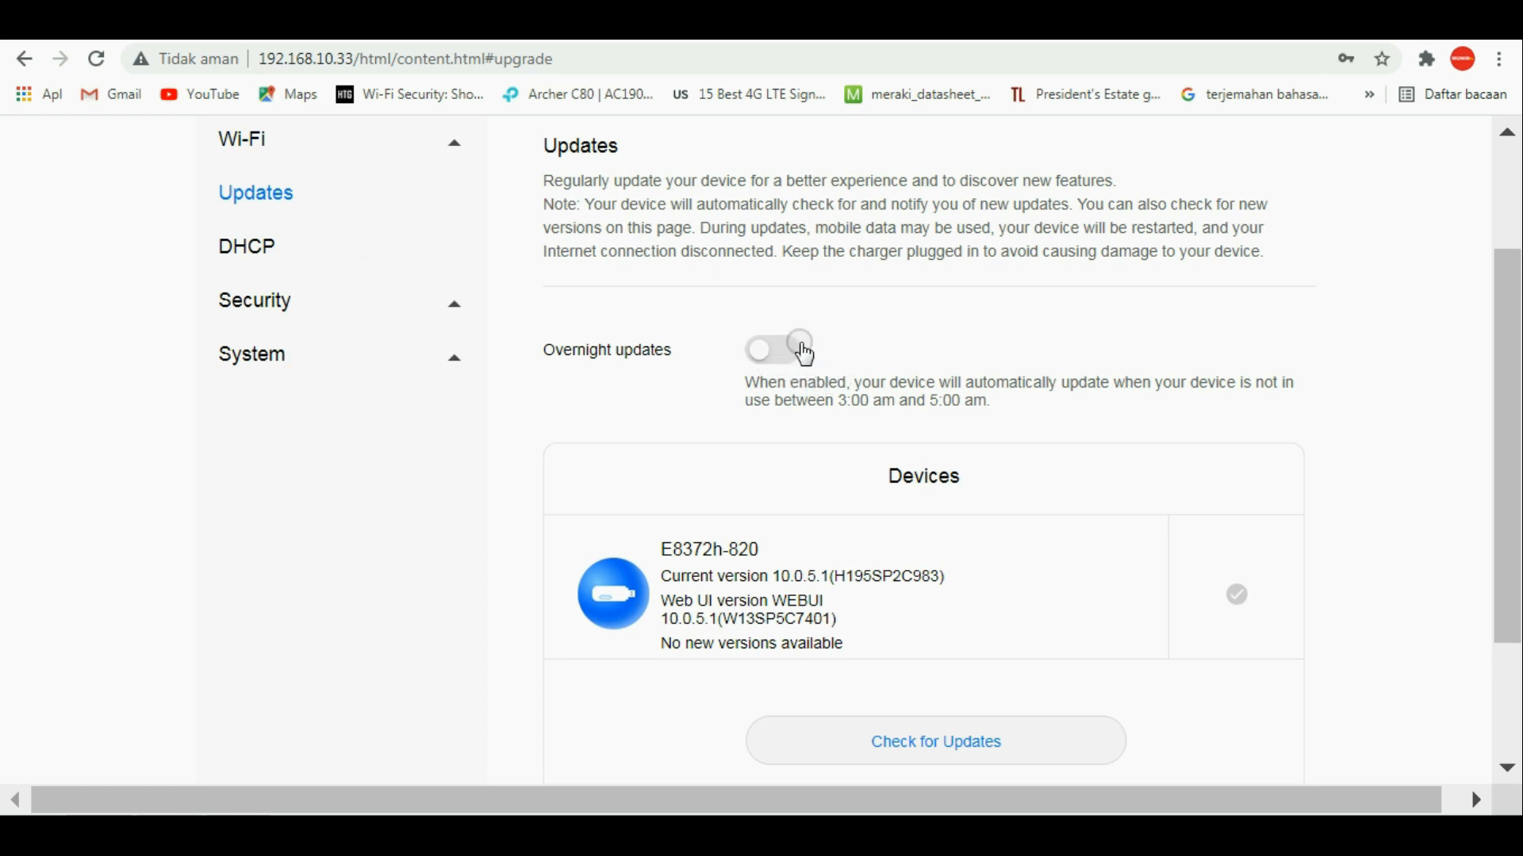
left_click(293, 261)
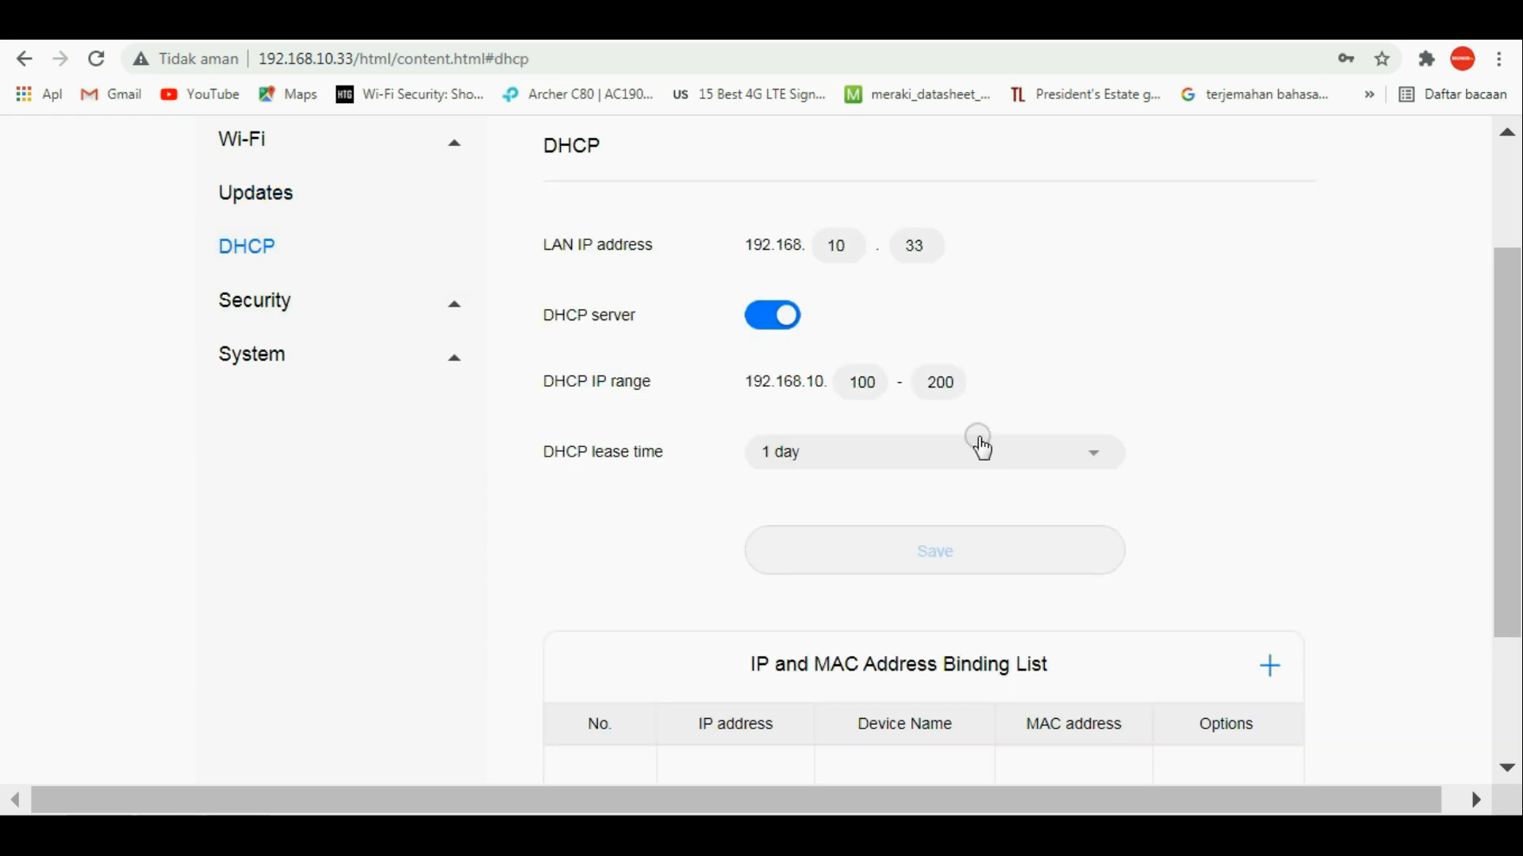
left_click_drag(1515, 436, 1515, 372)
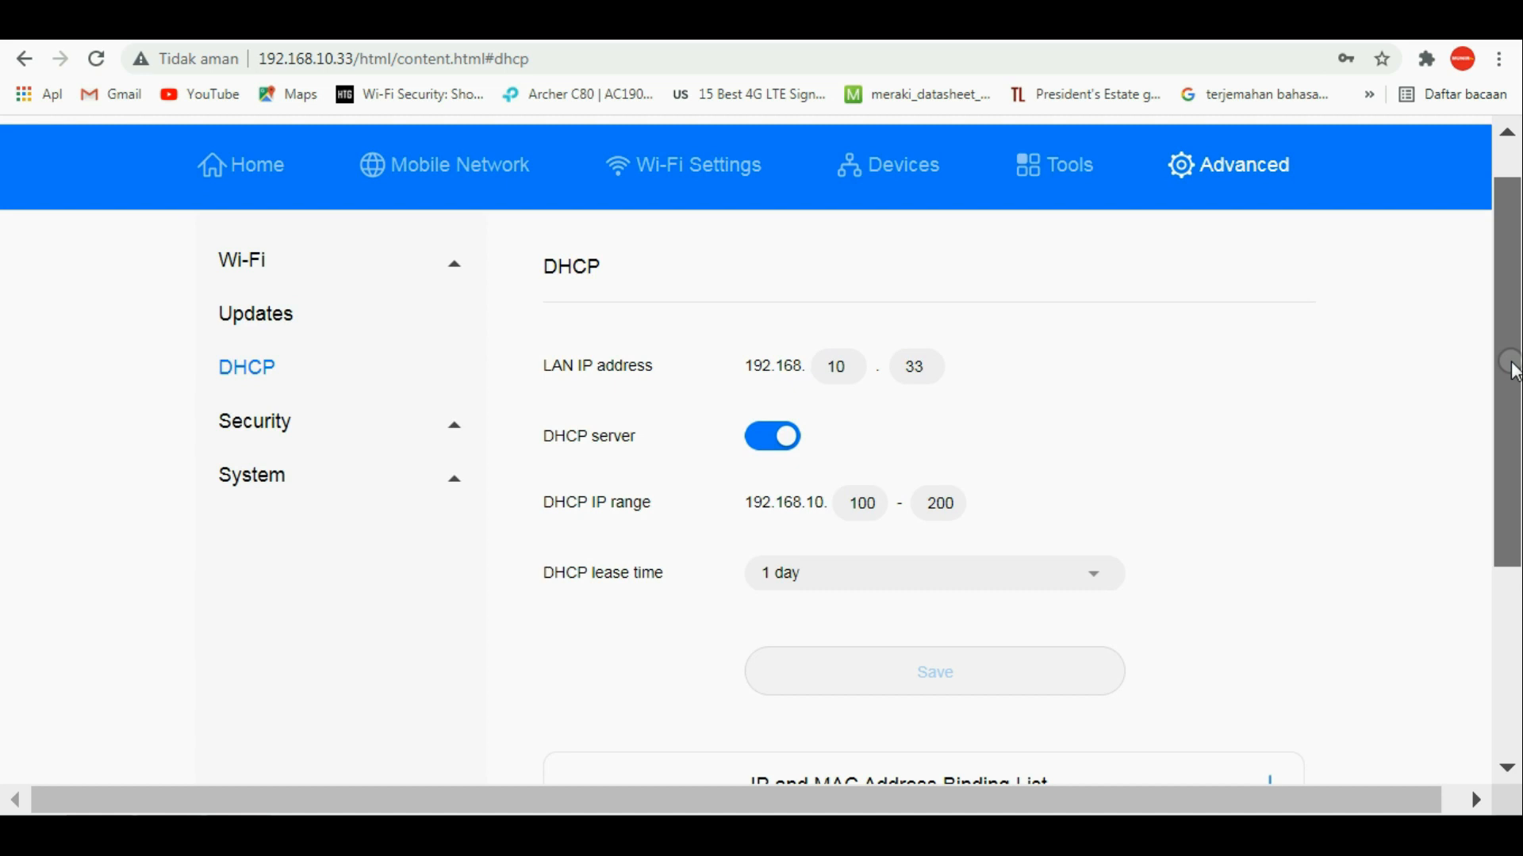
left_click_drag(1515, 371, 1515, 340)
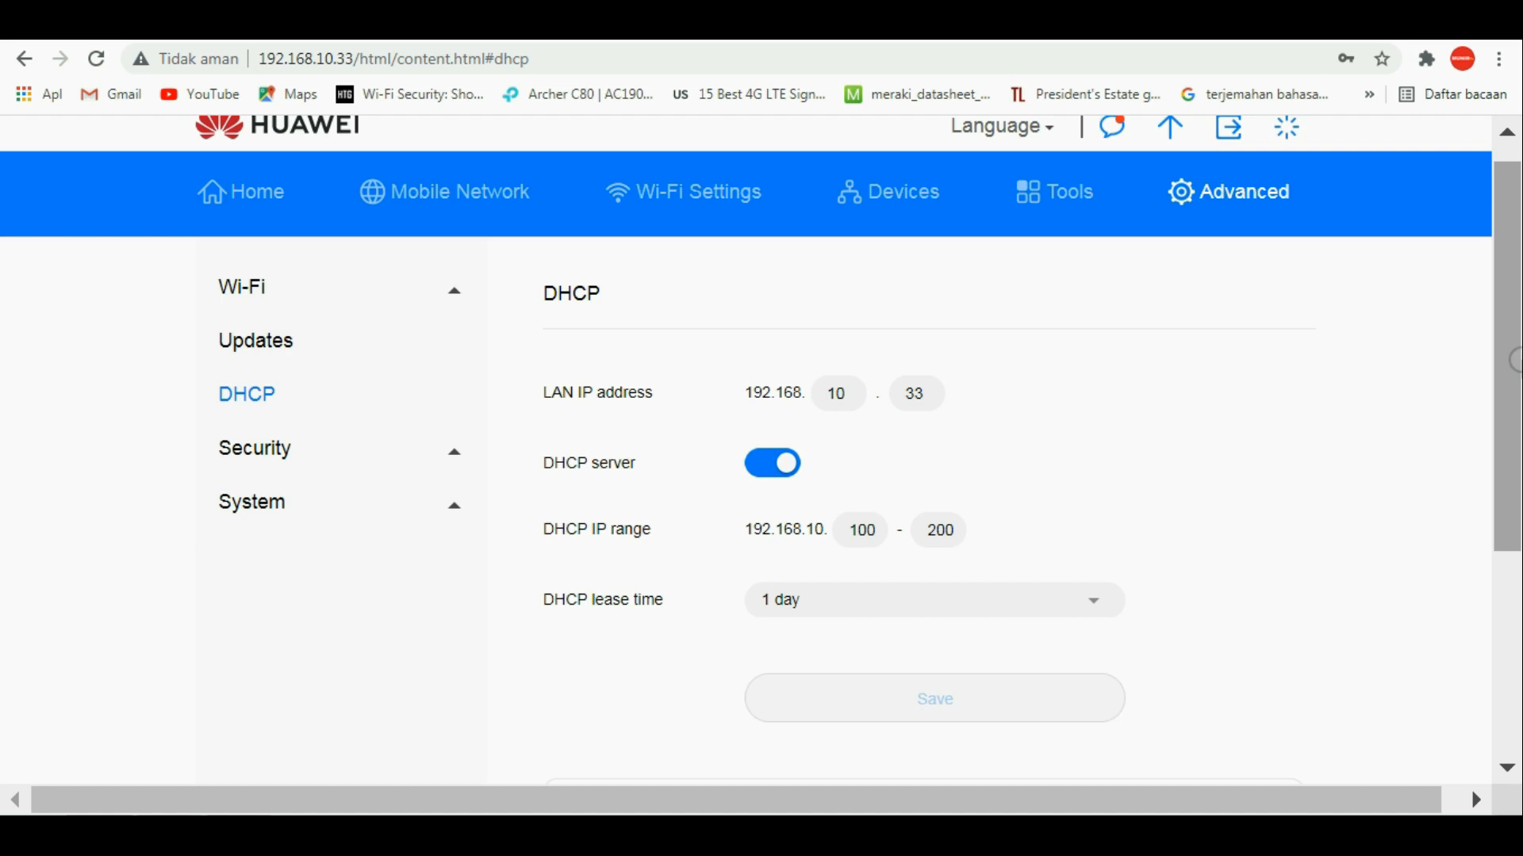
Examine the editable LAN IP address fields on the DHCP page, leaving the address as it is.
left_click(839, 397)
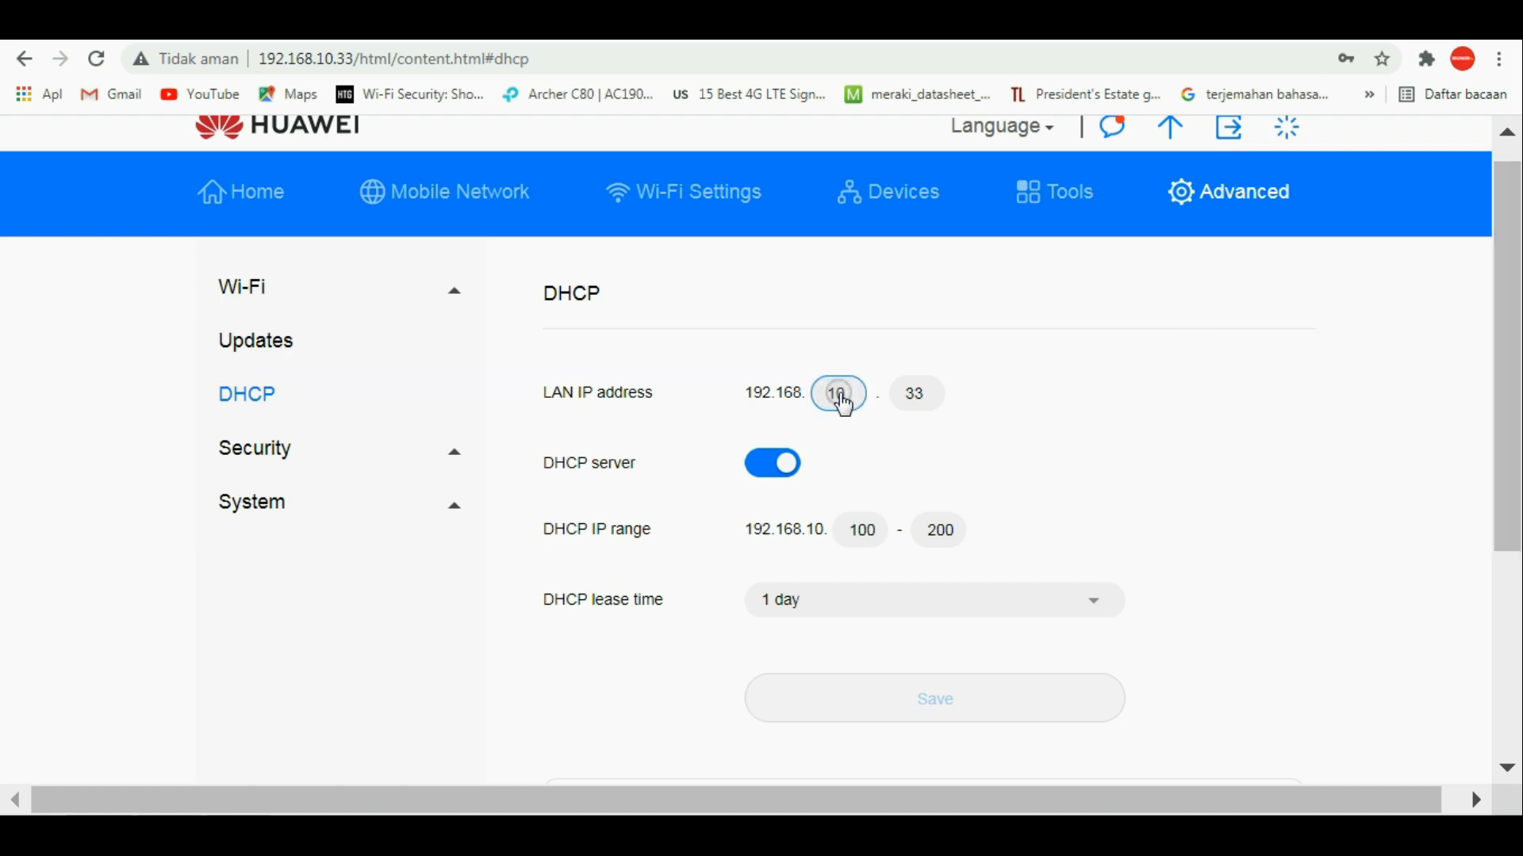
left_click(906, 401)
left_click(926, 409)
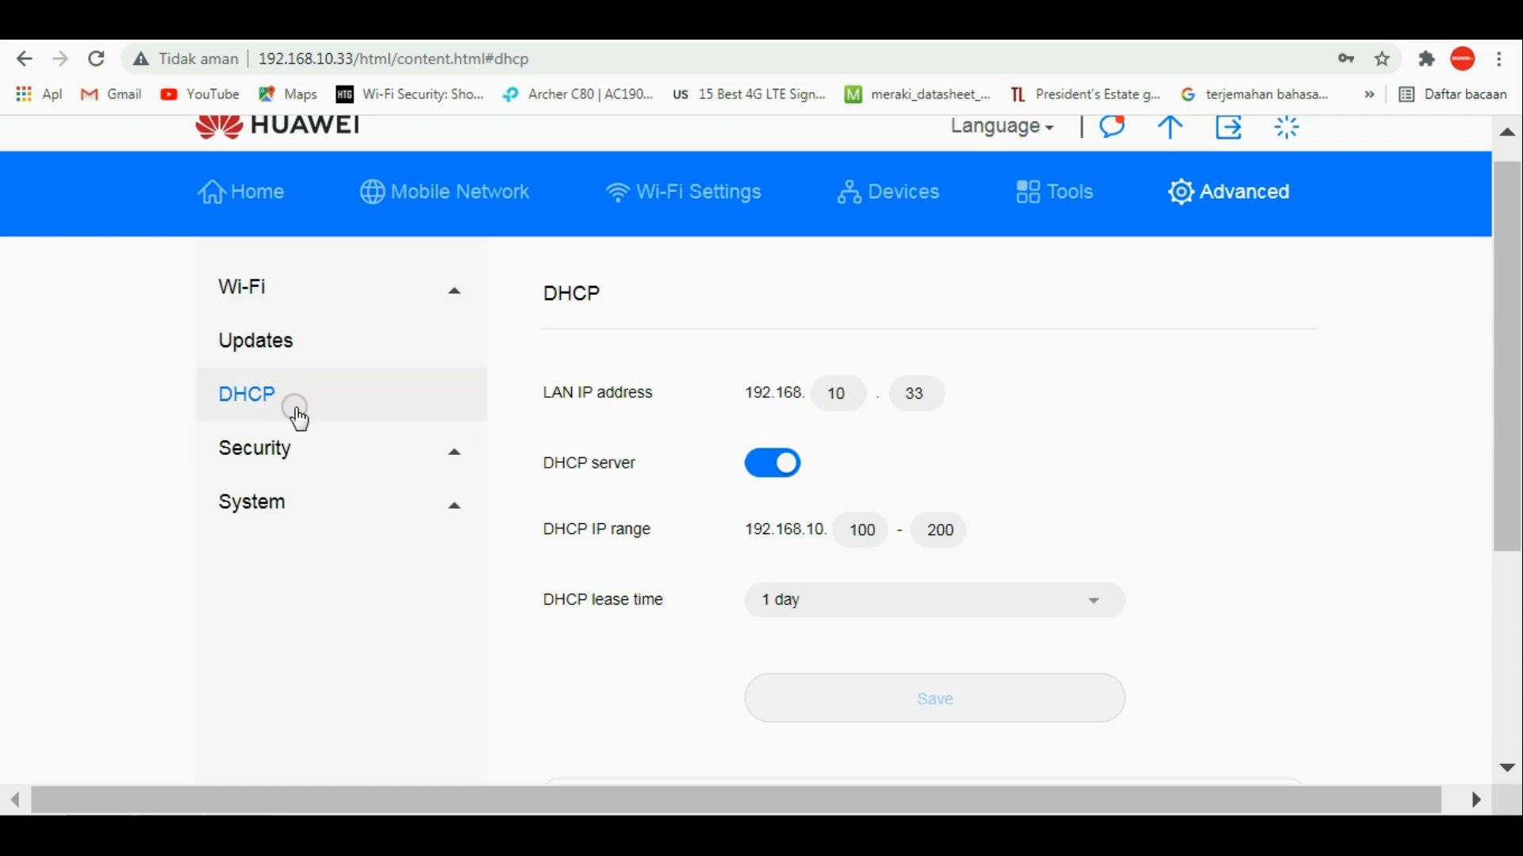
View the Security section's firewall options and its IP Filter and Virtual Server pages.
left_click(266, 452)
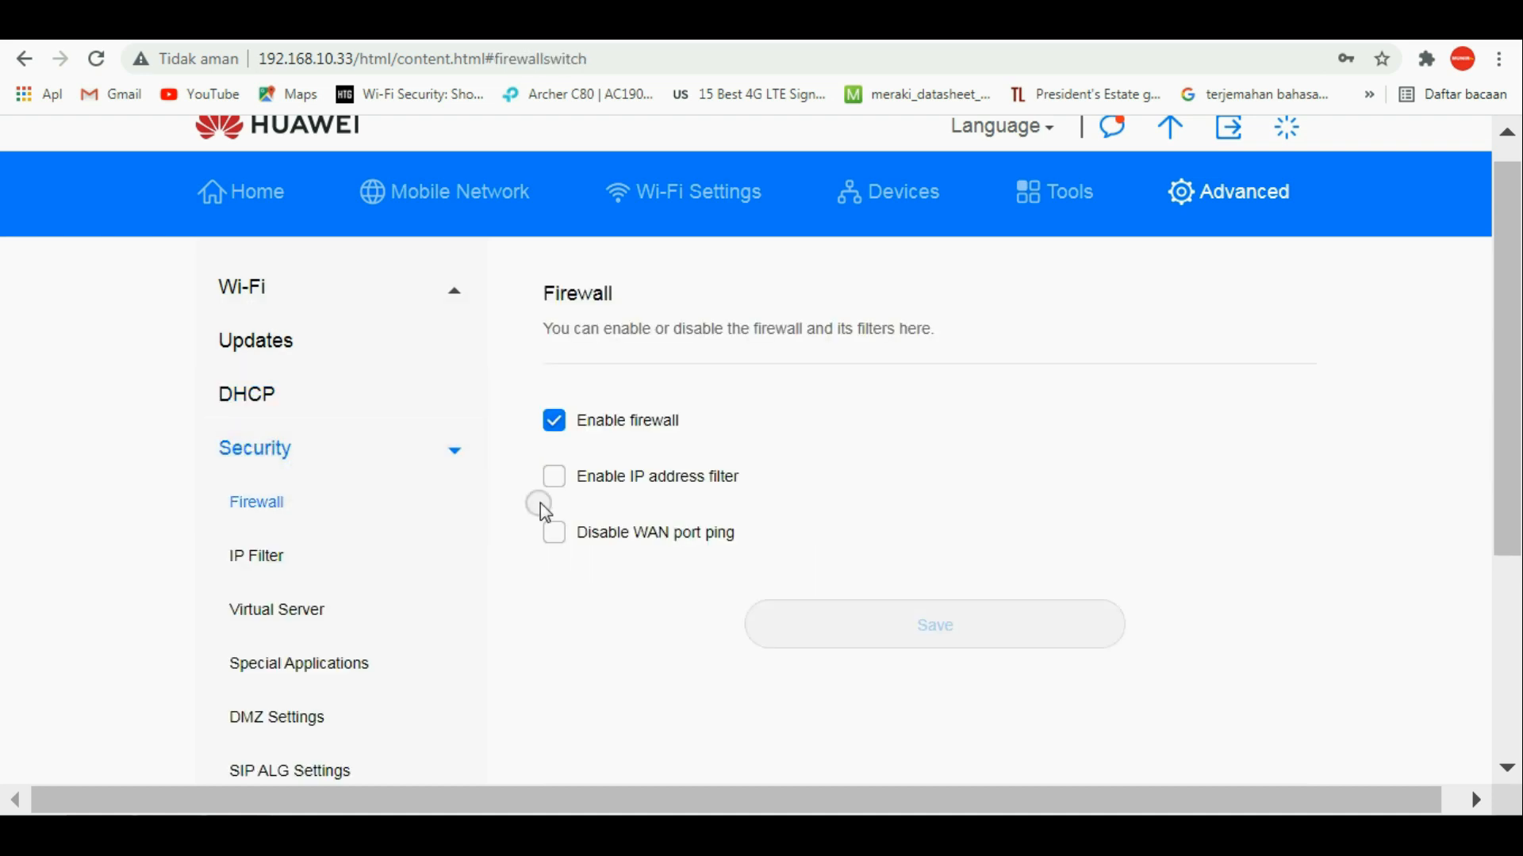
scroll(615, 442, "down", 1)
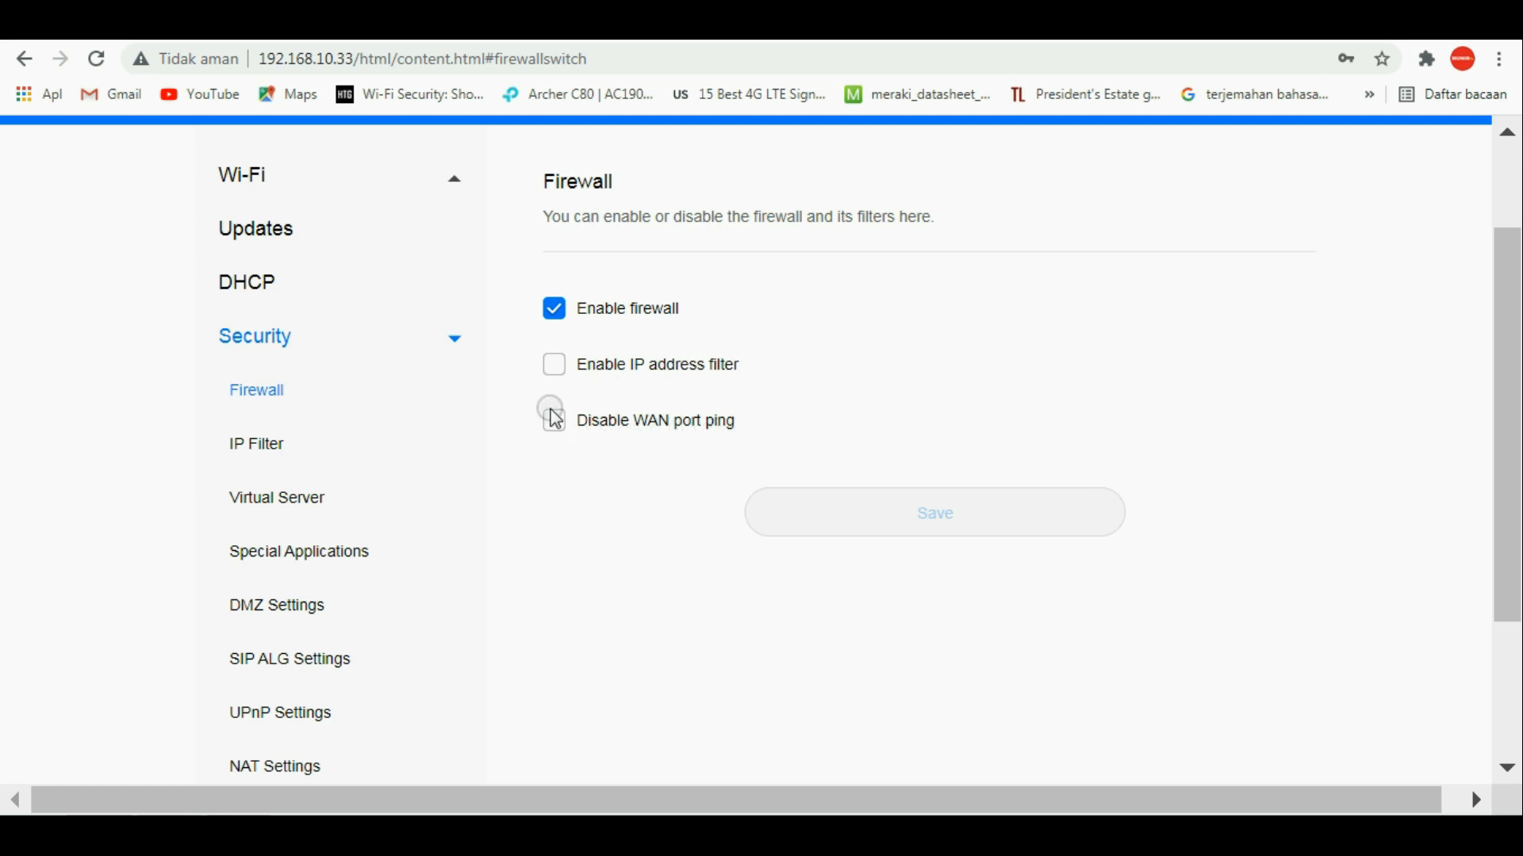
left_click(283, 458)
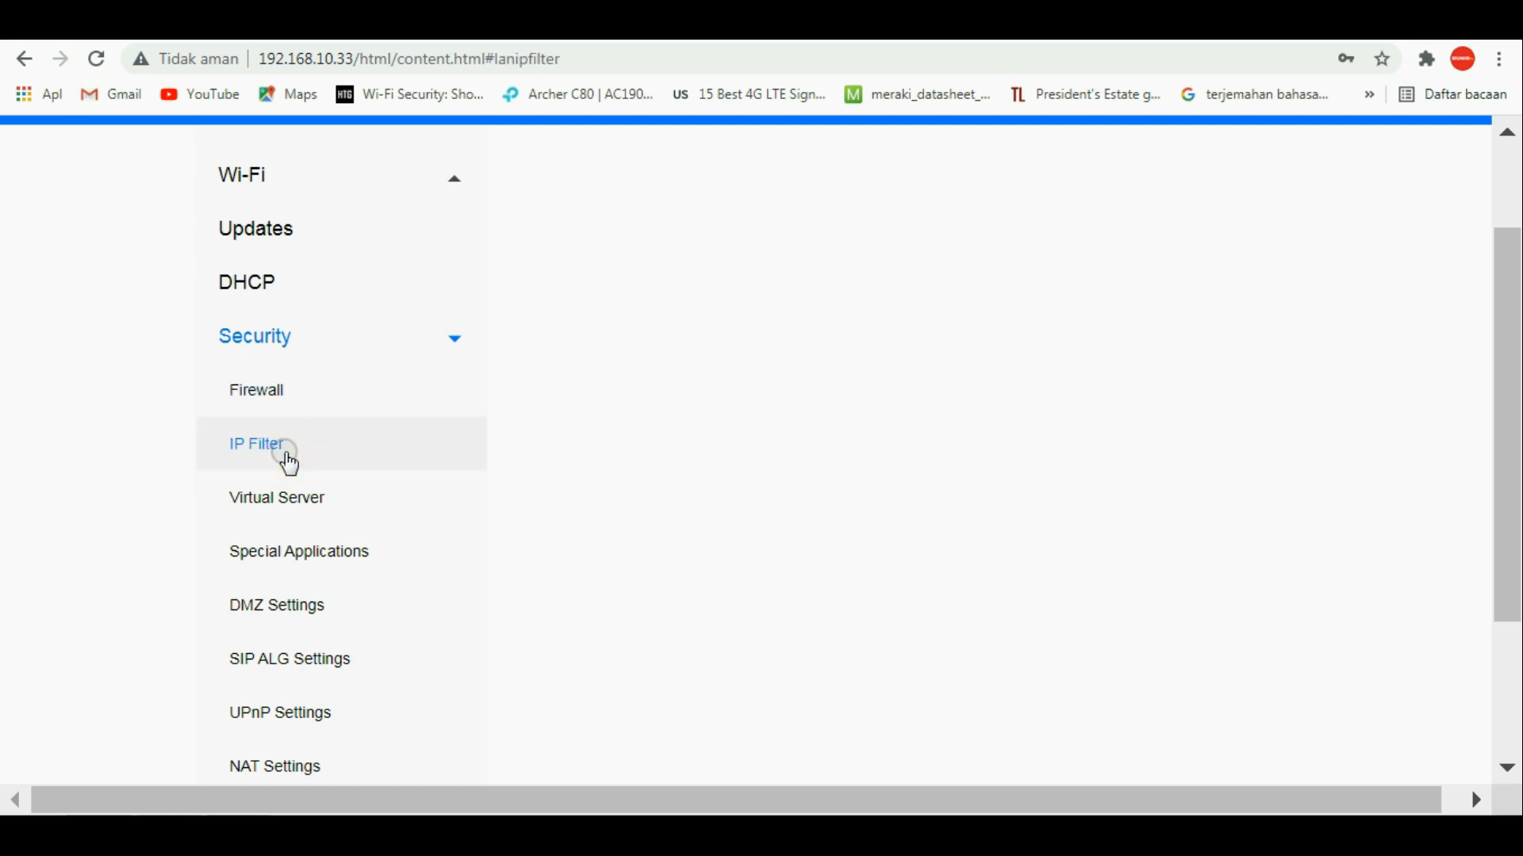
left_click(302, 503)
scroll(418, 570, "down", 3)
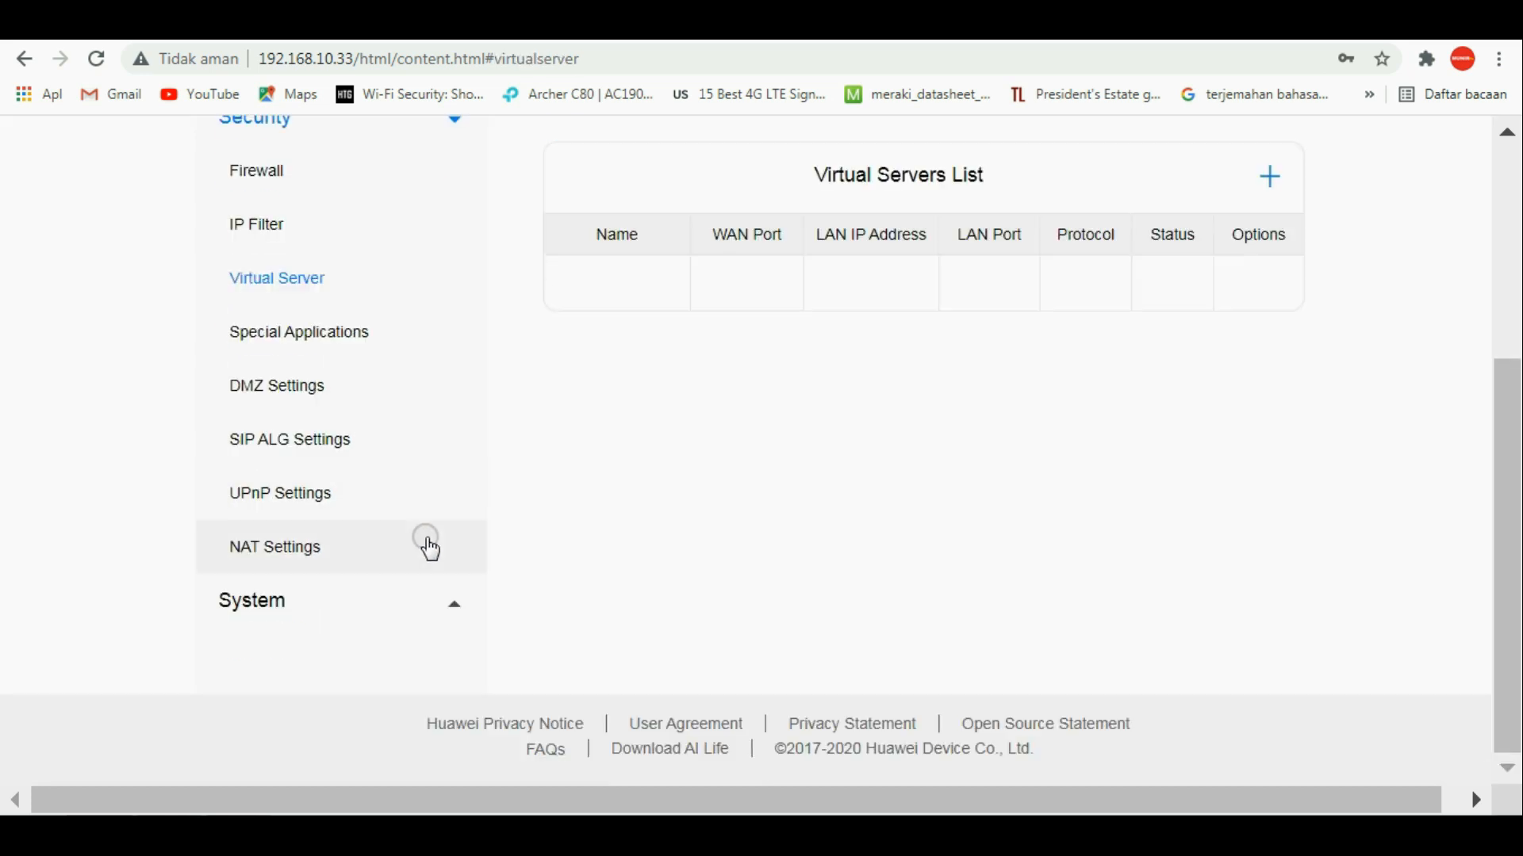
Open the Special Applications list and start a new entry, ready for its name.
left_click(377, 333)
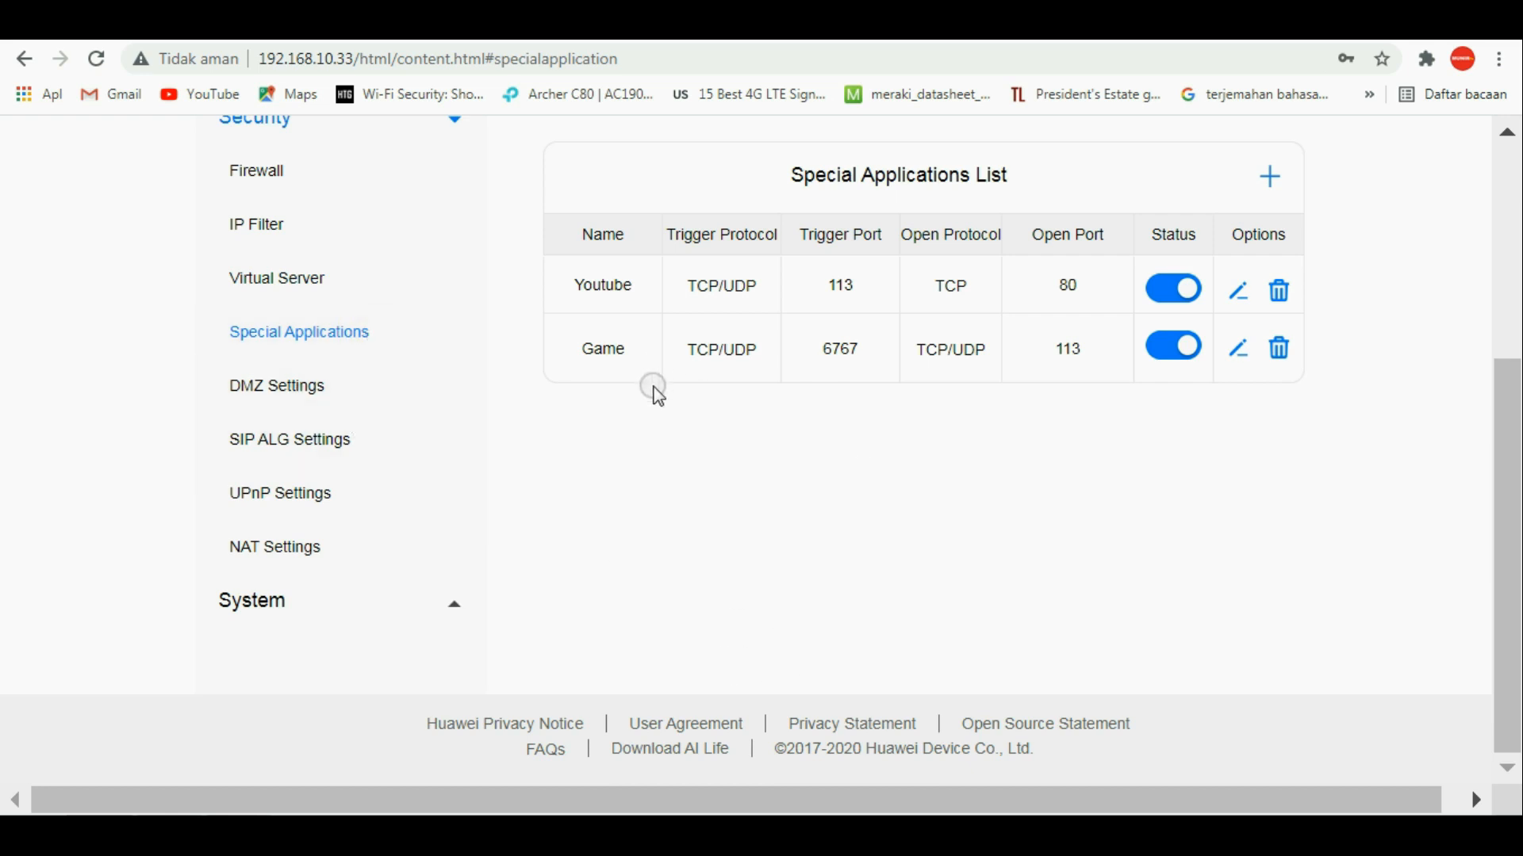
scroll(714, 510, "up", 1)
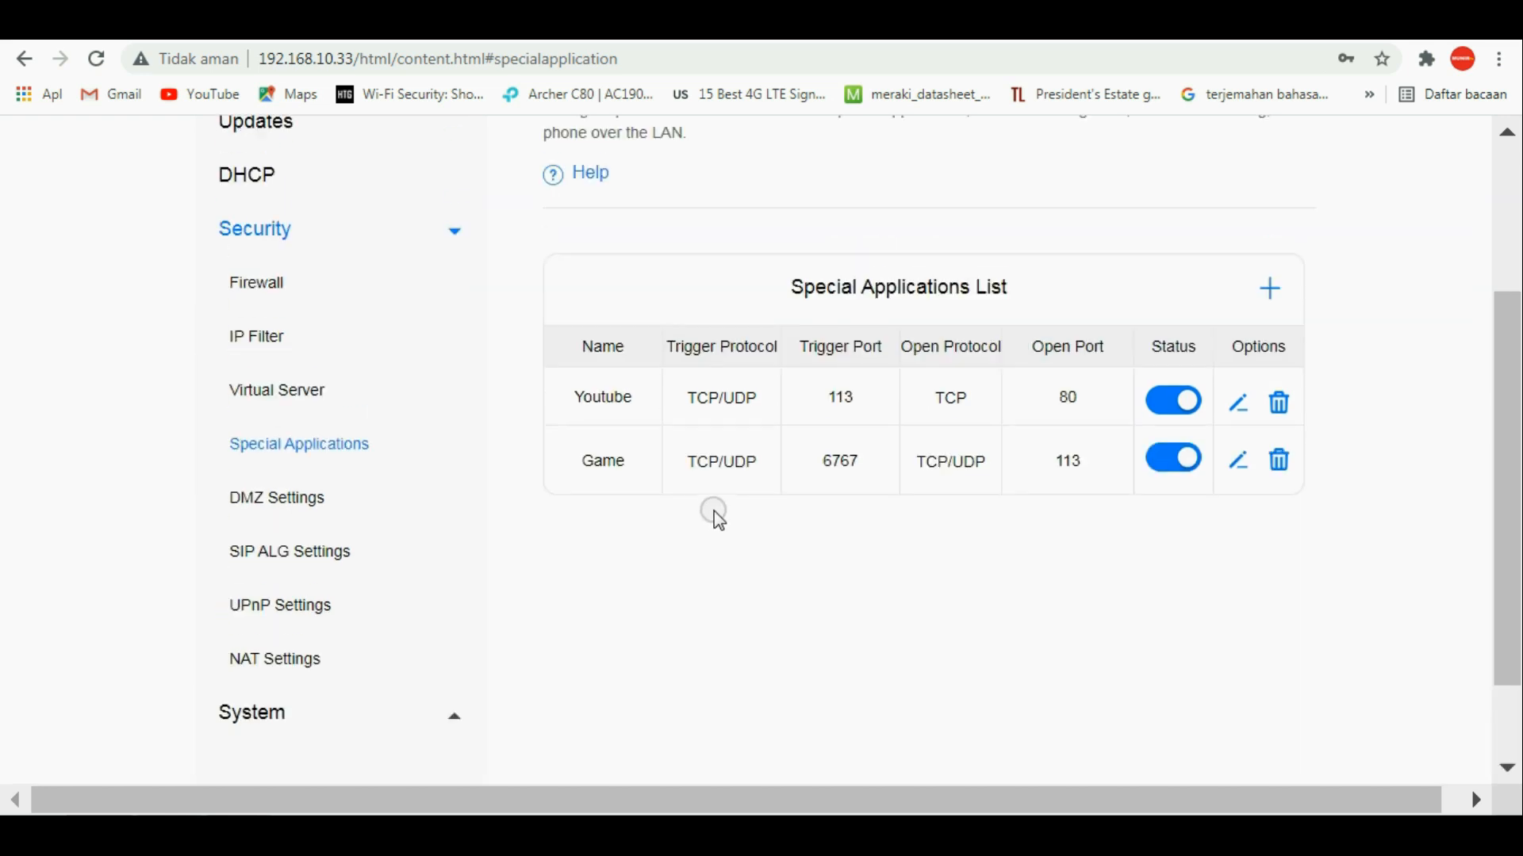
left_click(1275, 292)
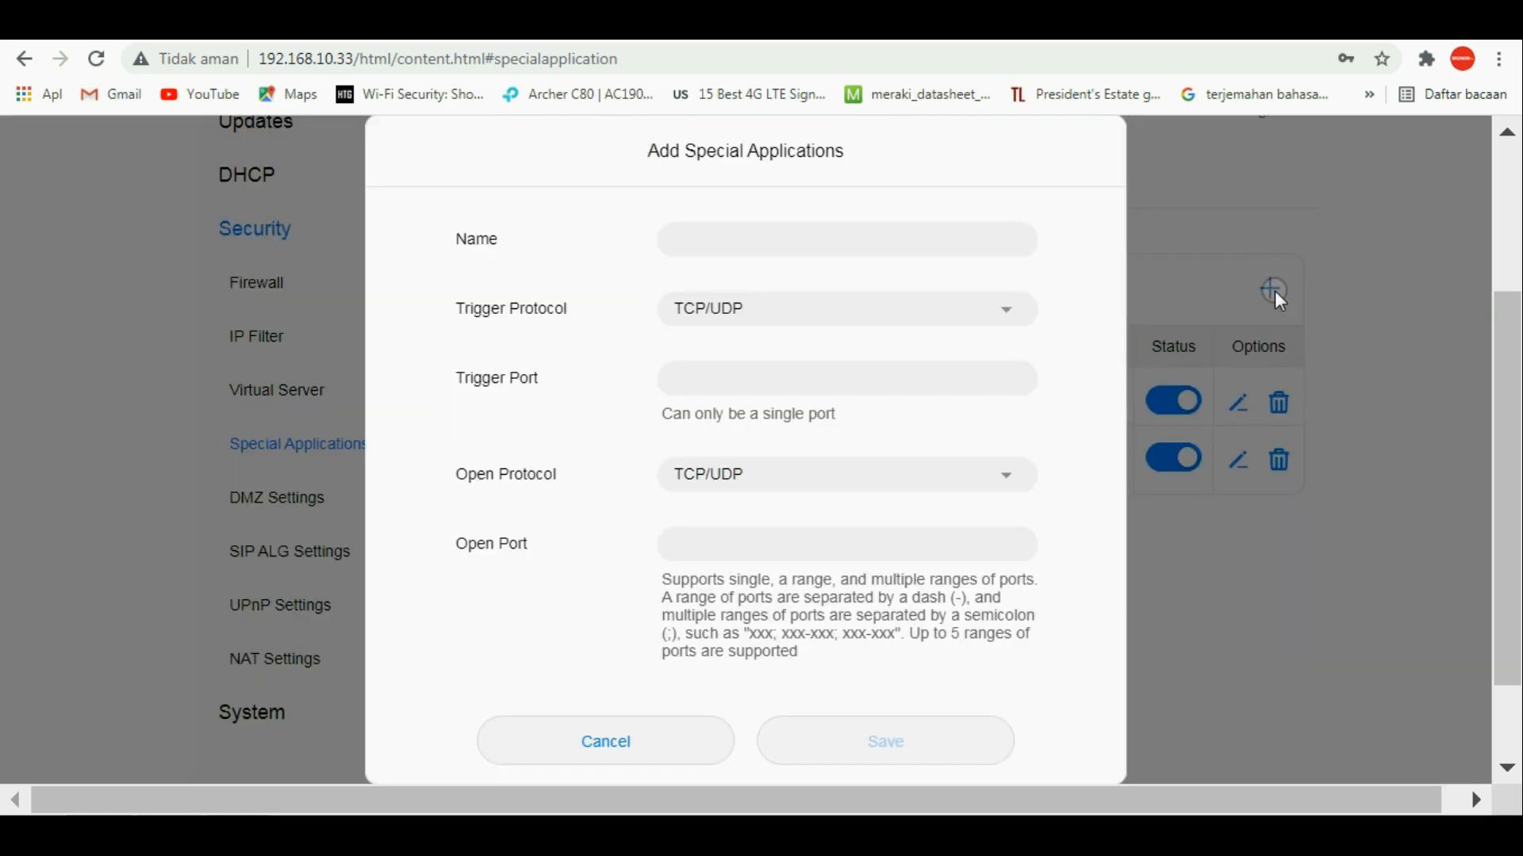
left_click(674, 239)
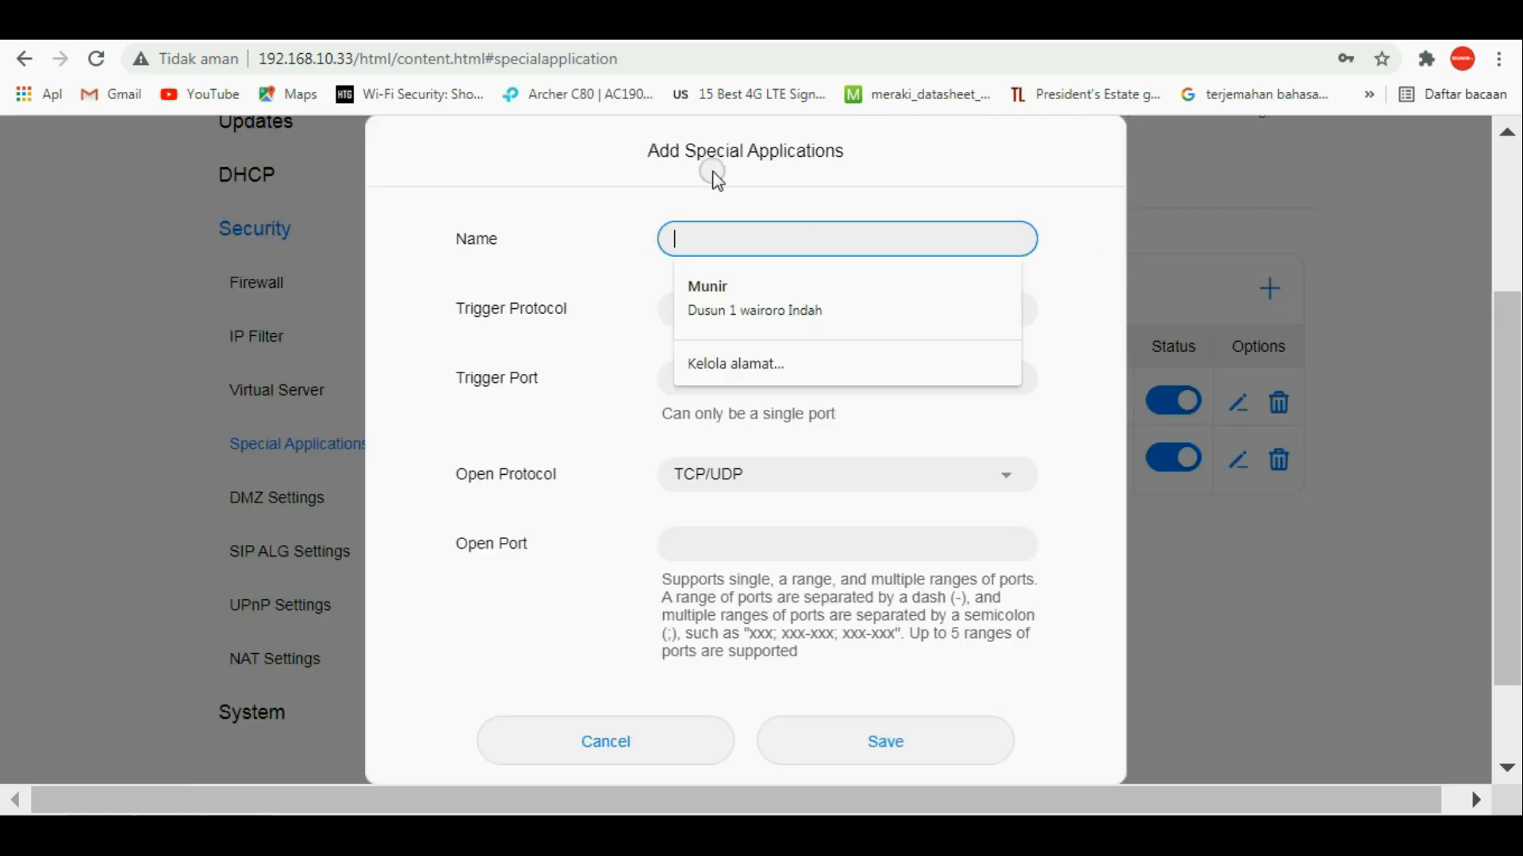
left_click(572, 178)
left_click(715, 237)
type("game")
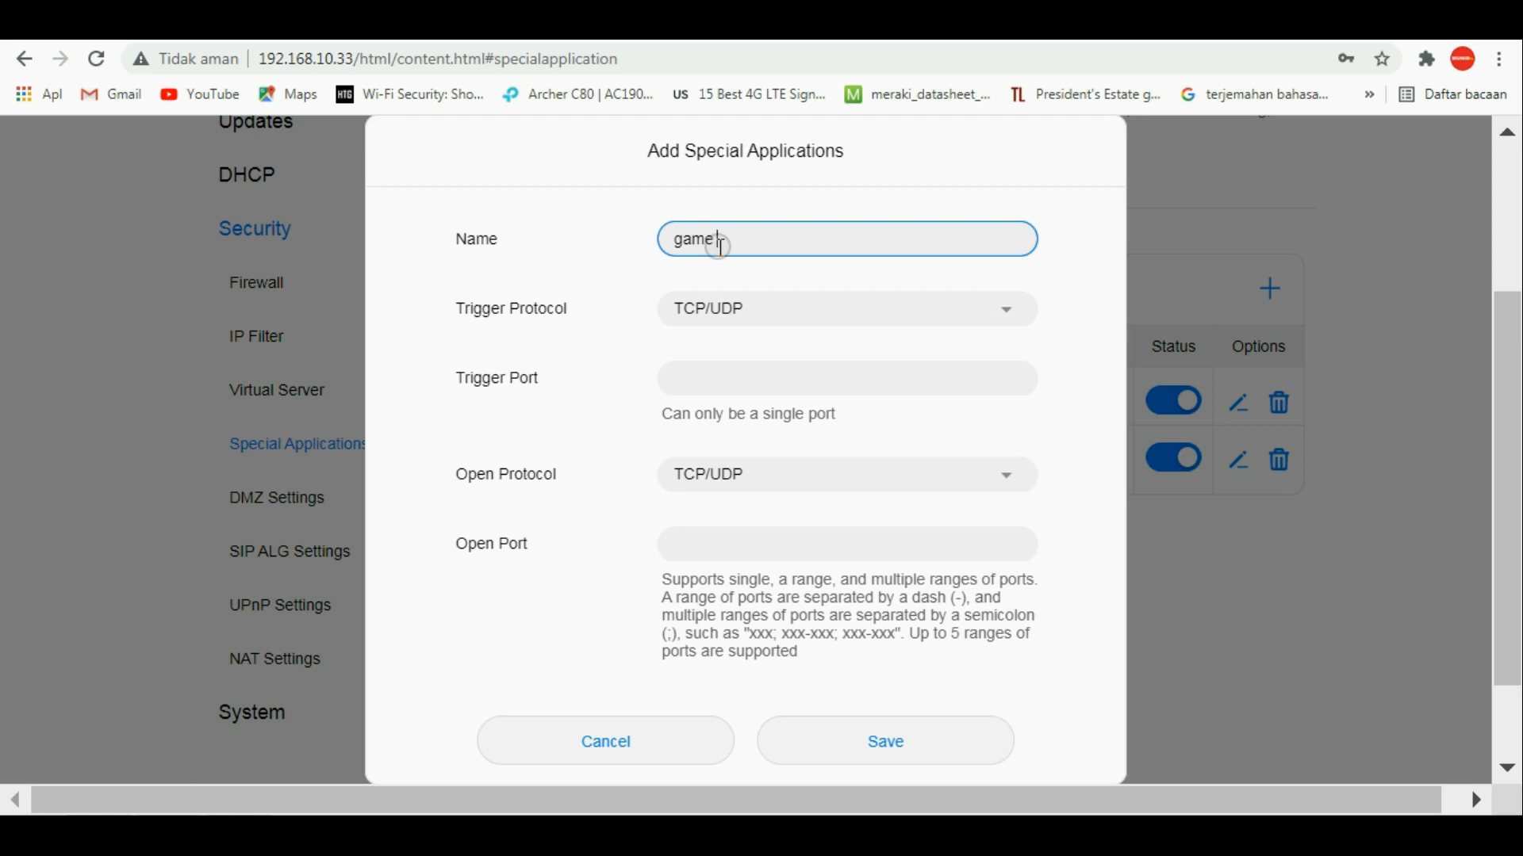
key("BackSpace")
key("BackSpace")
key("BackSpace")
key("BackSpace")
Add the special application named roblox, with TCP/UDP trigger port 5060 and TCP open port 56849.
type("robolox")
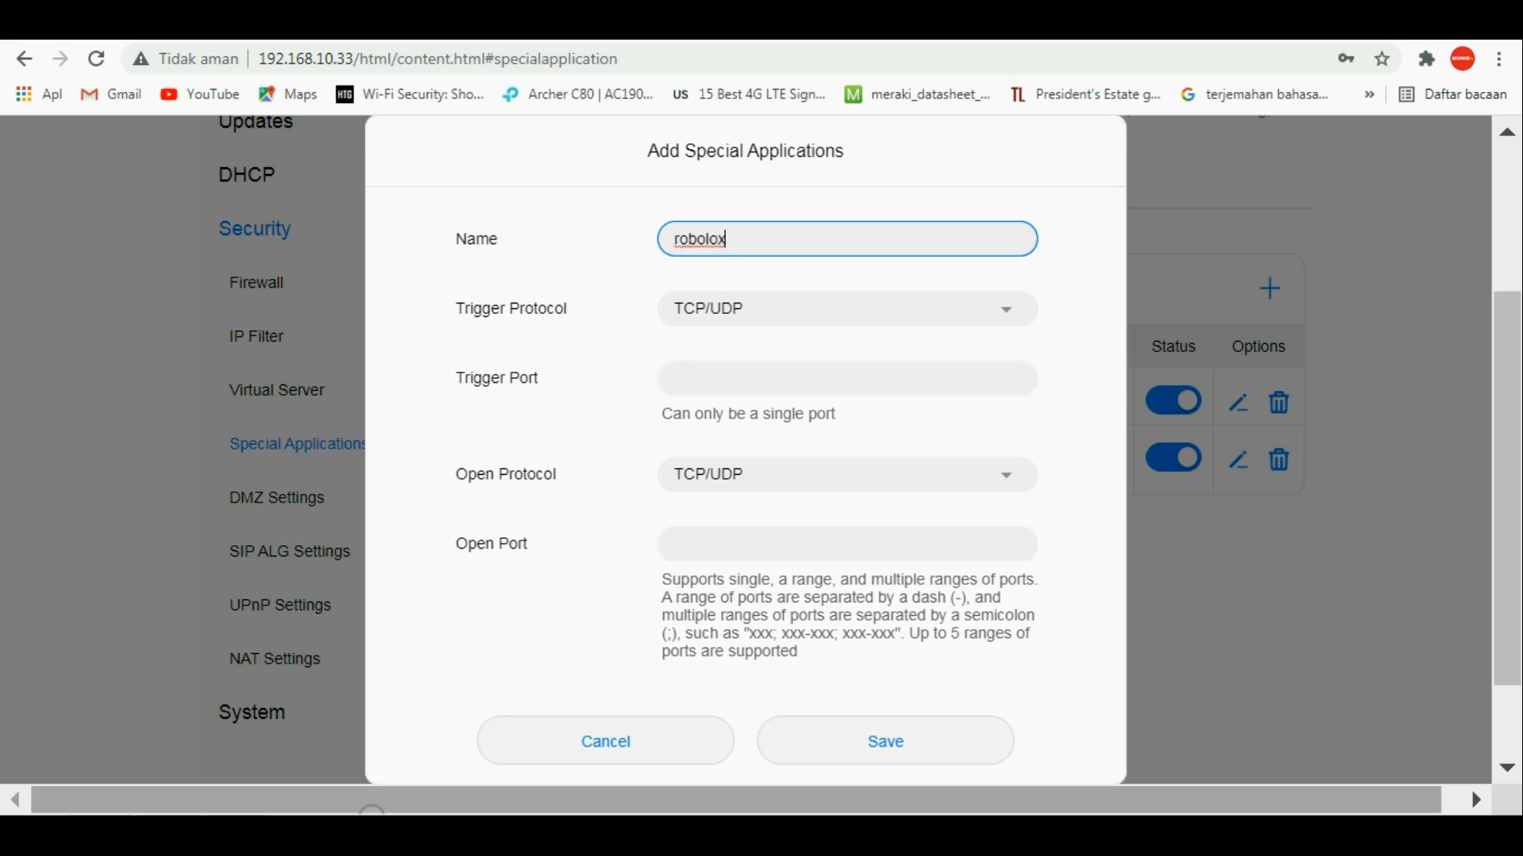
left_click(245, 821)
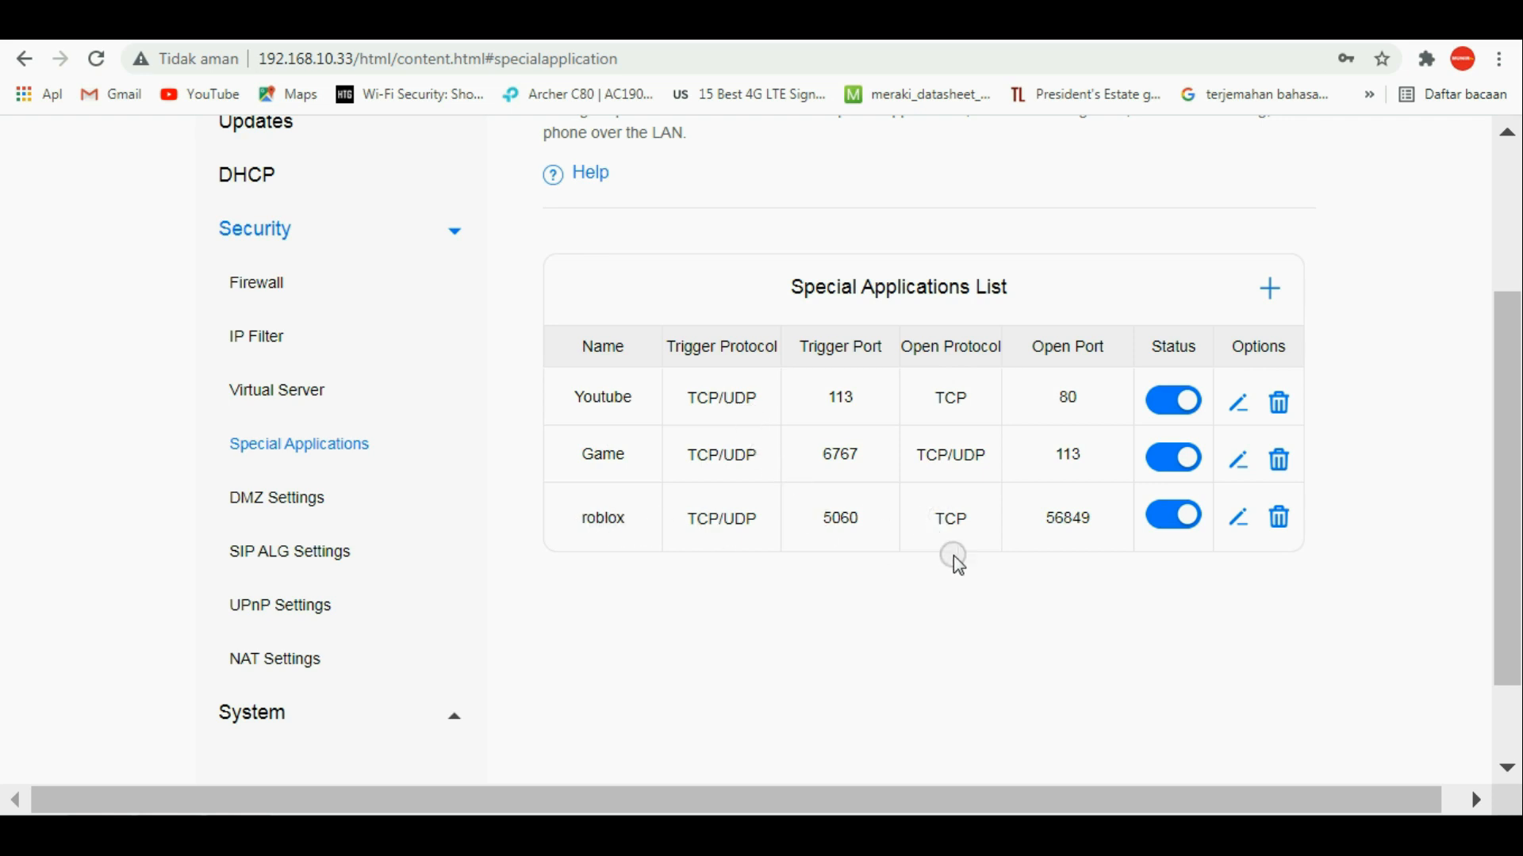
Review the roblox entry's name, trigger port and open port, close it without changes, and look over the Special Applications list.
left_click(1240, 517)
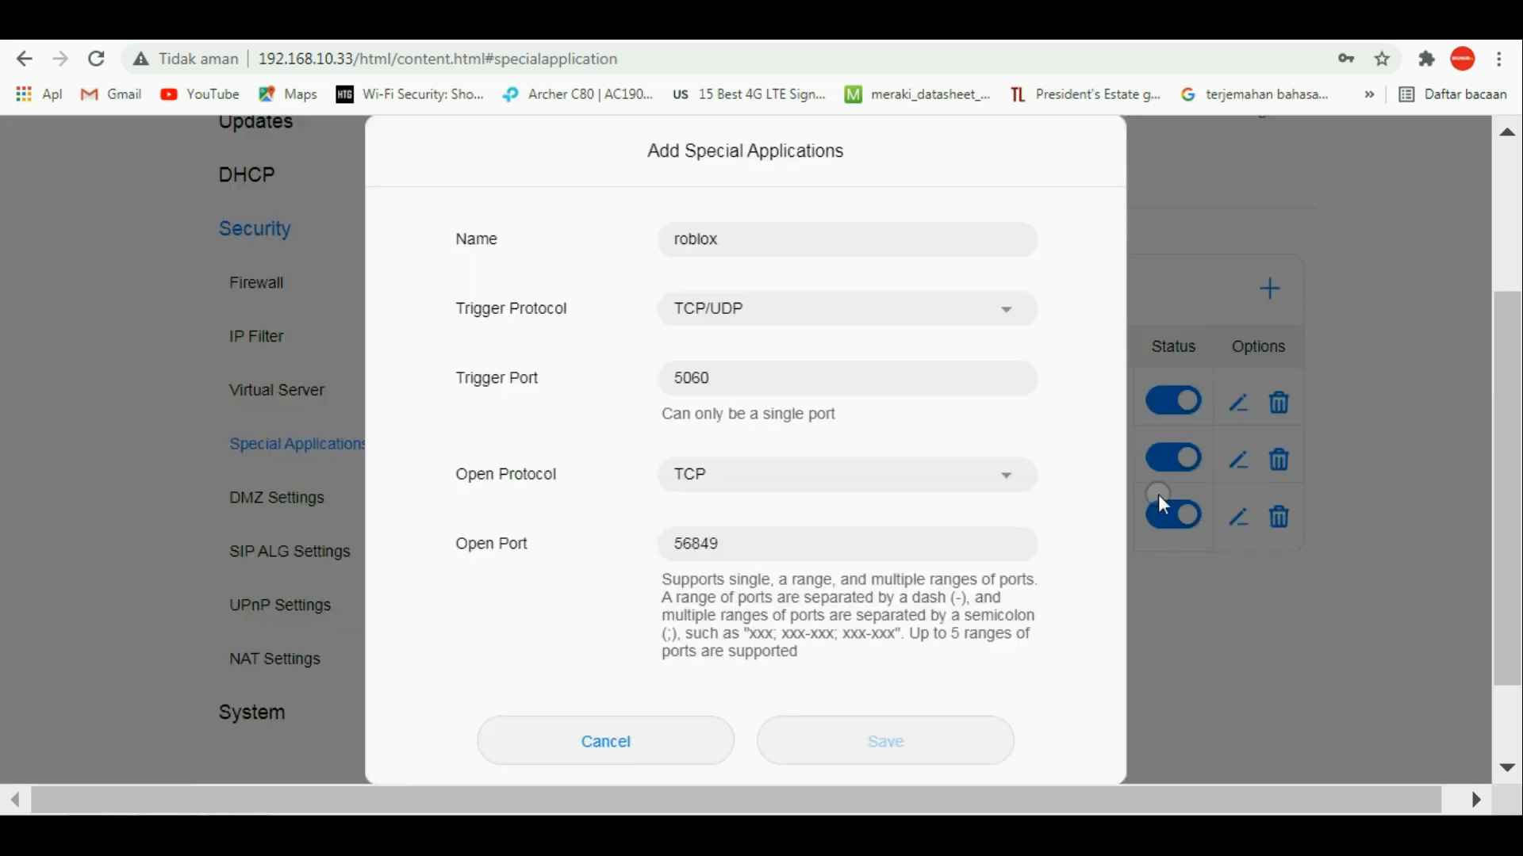
left_click(724, 241)
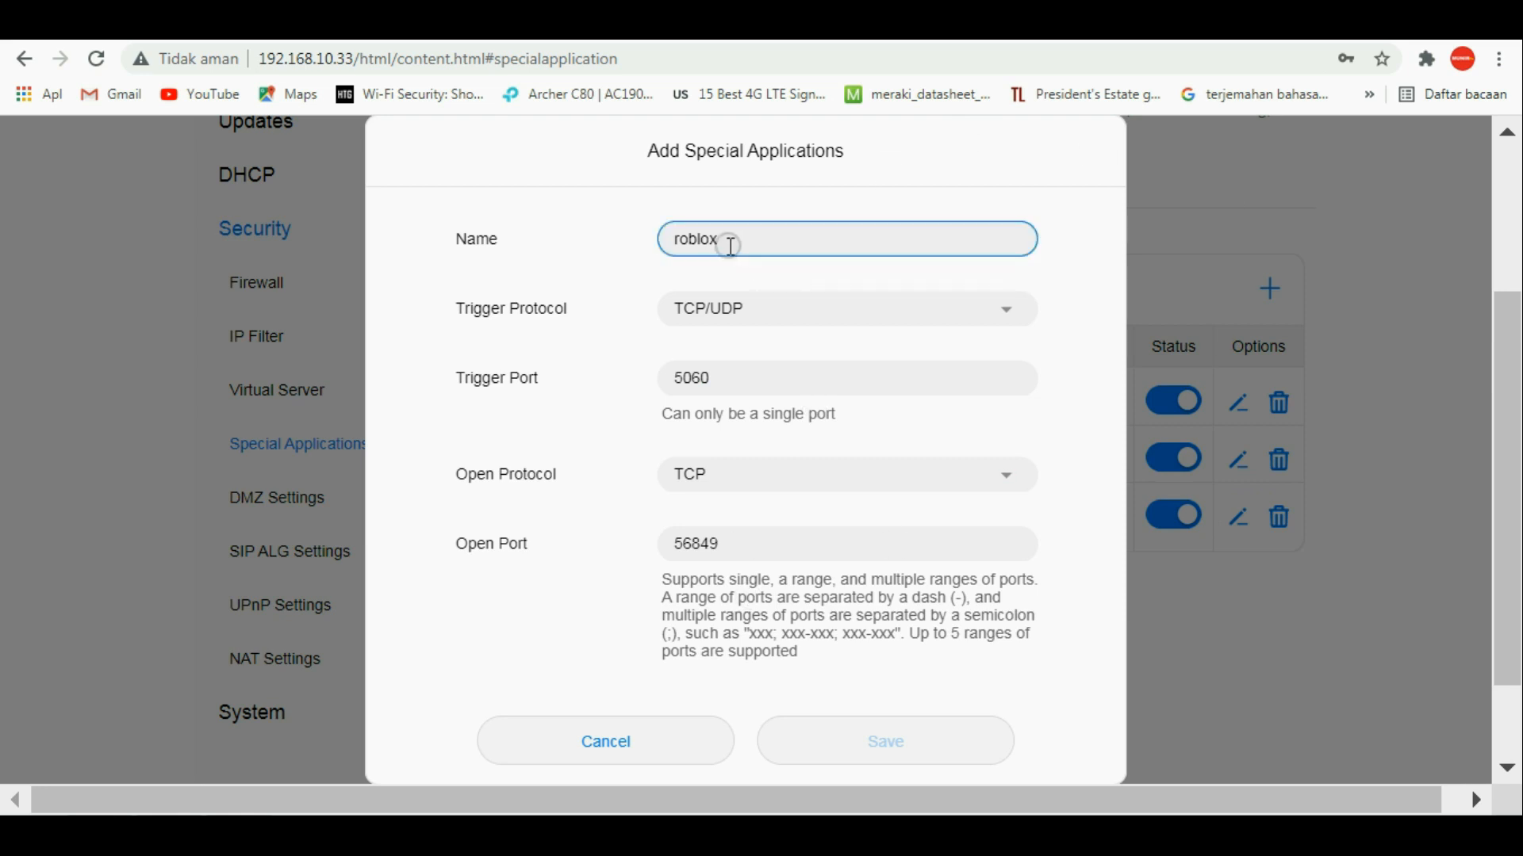
left_click_drag(751, 241, 504, 241)
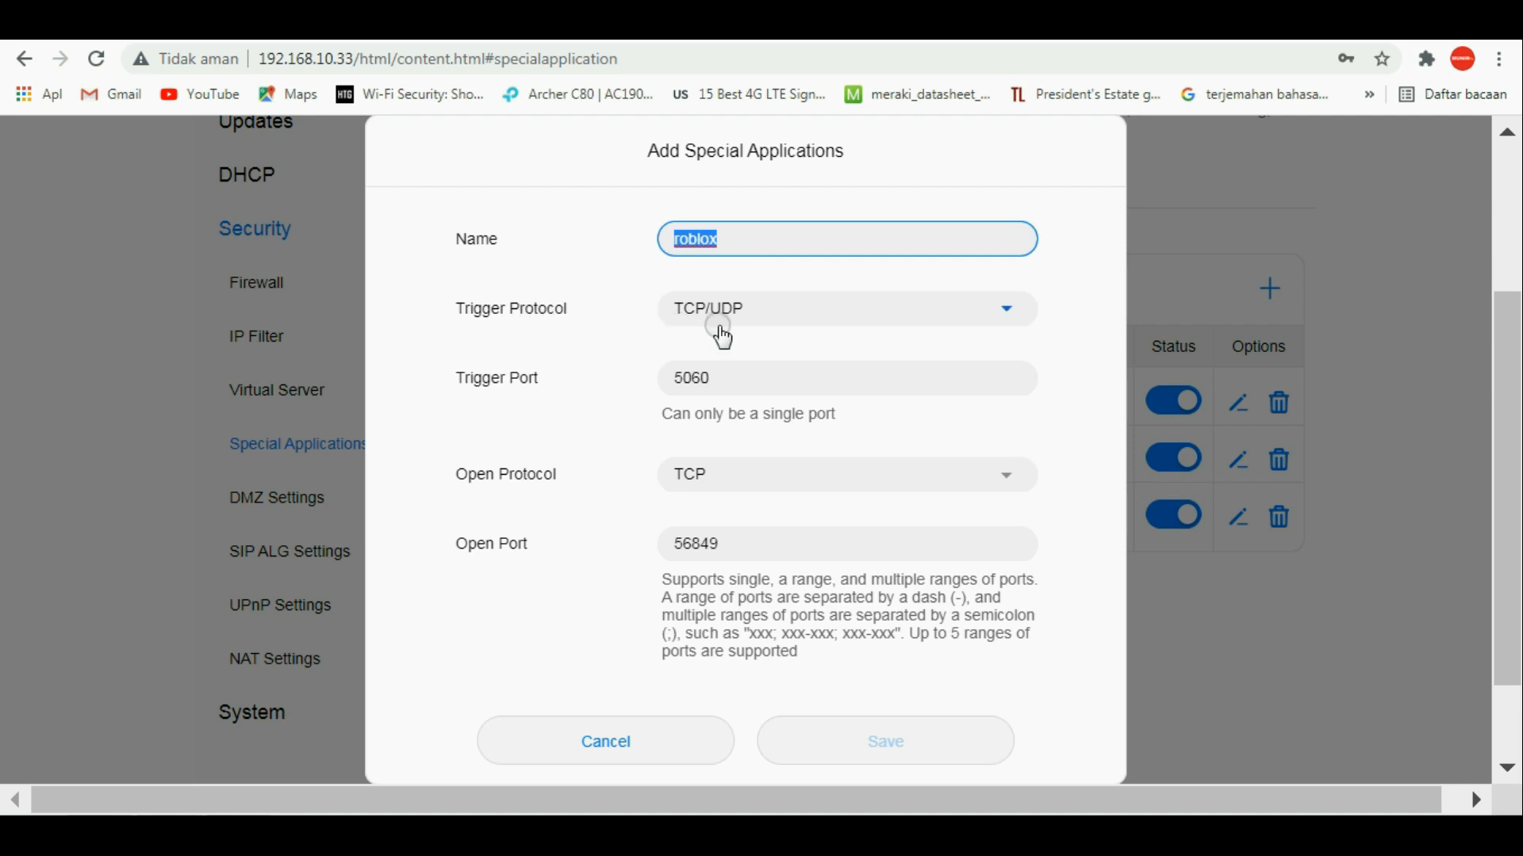
left_click_drag(730, 379, 592, 384)
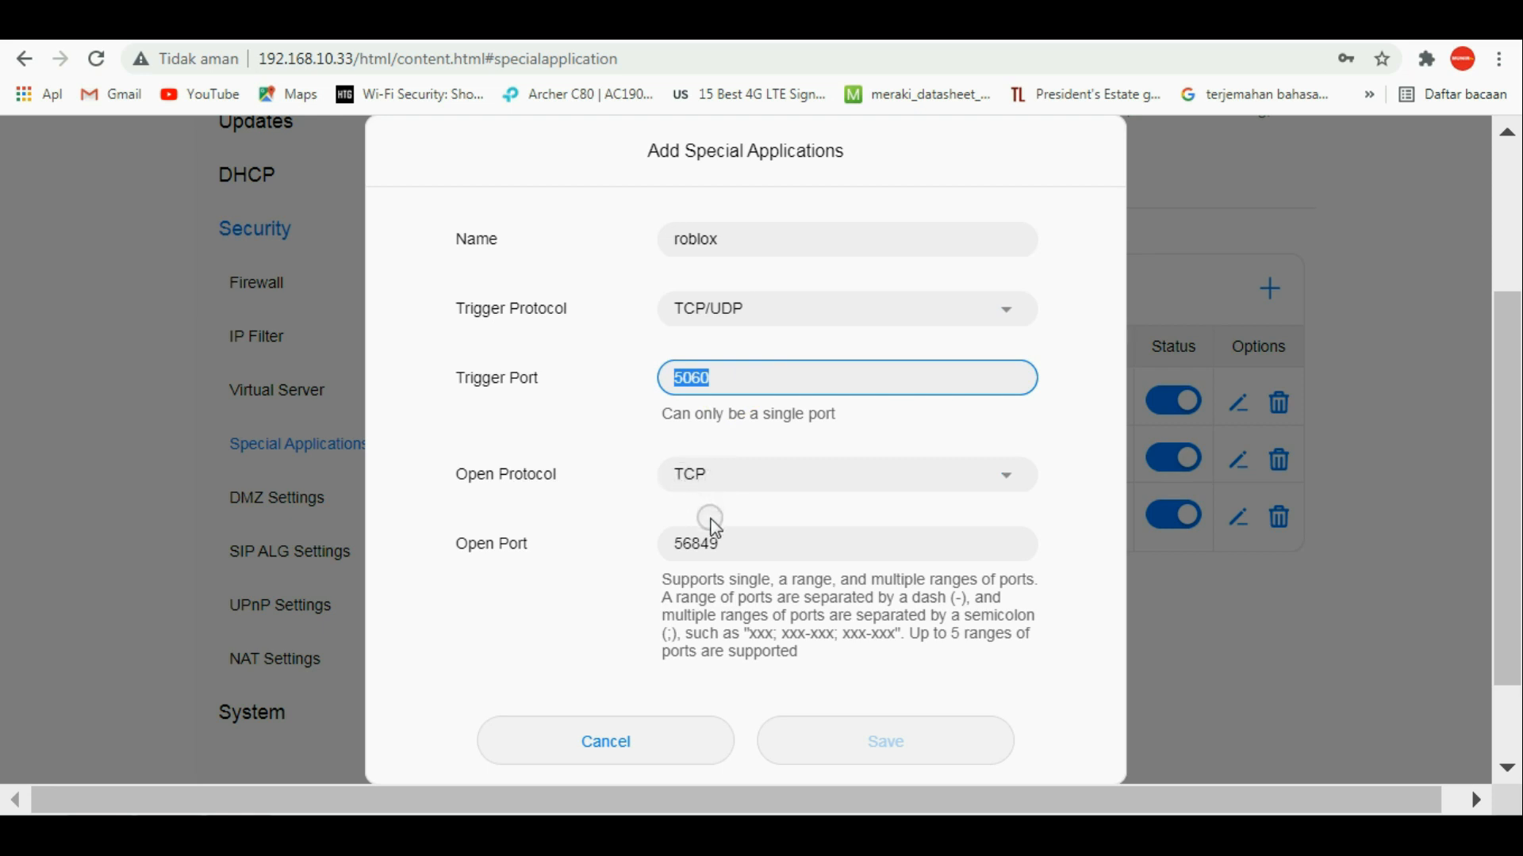
left_click(679, 558)
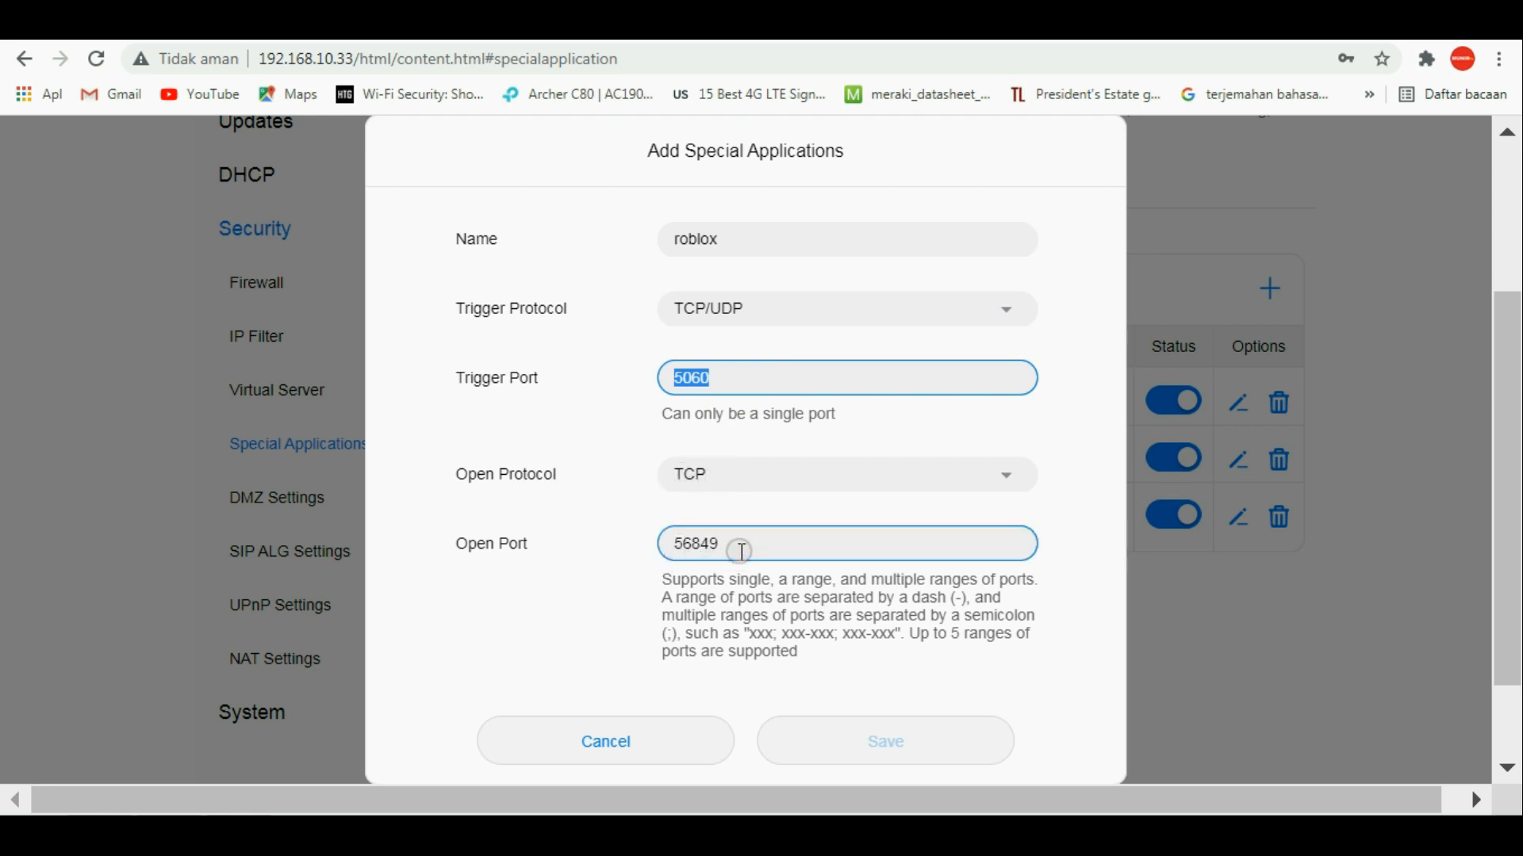
left_click_drag(705, 553, 568, 553)
left_click(547, 581)
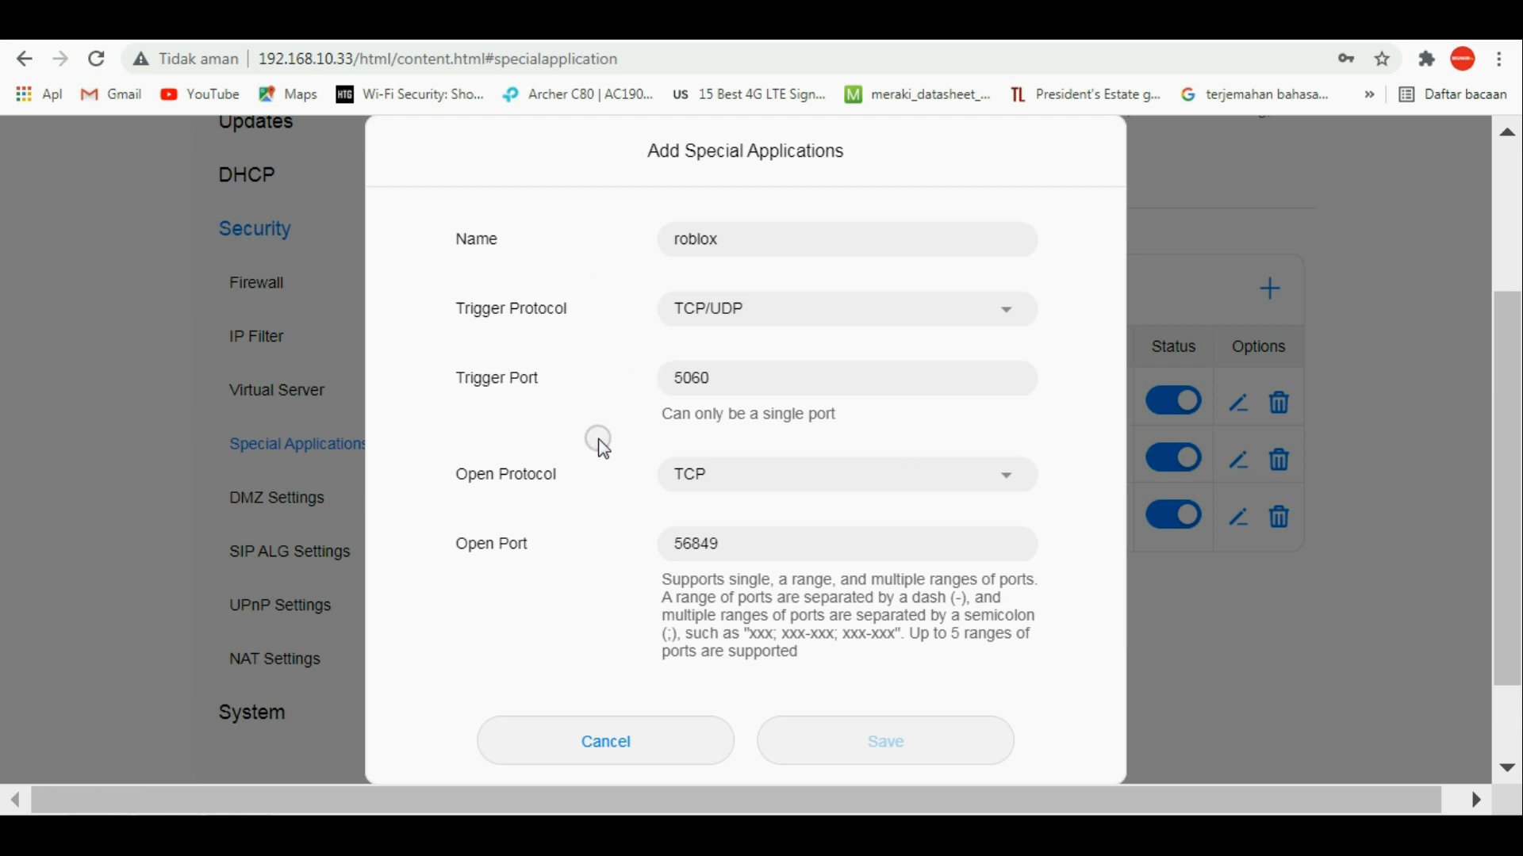
left_click(738, 555)
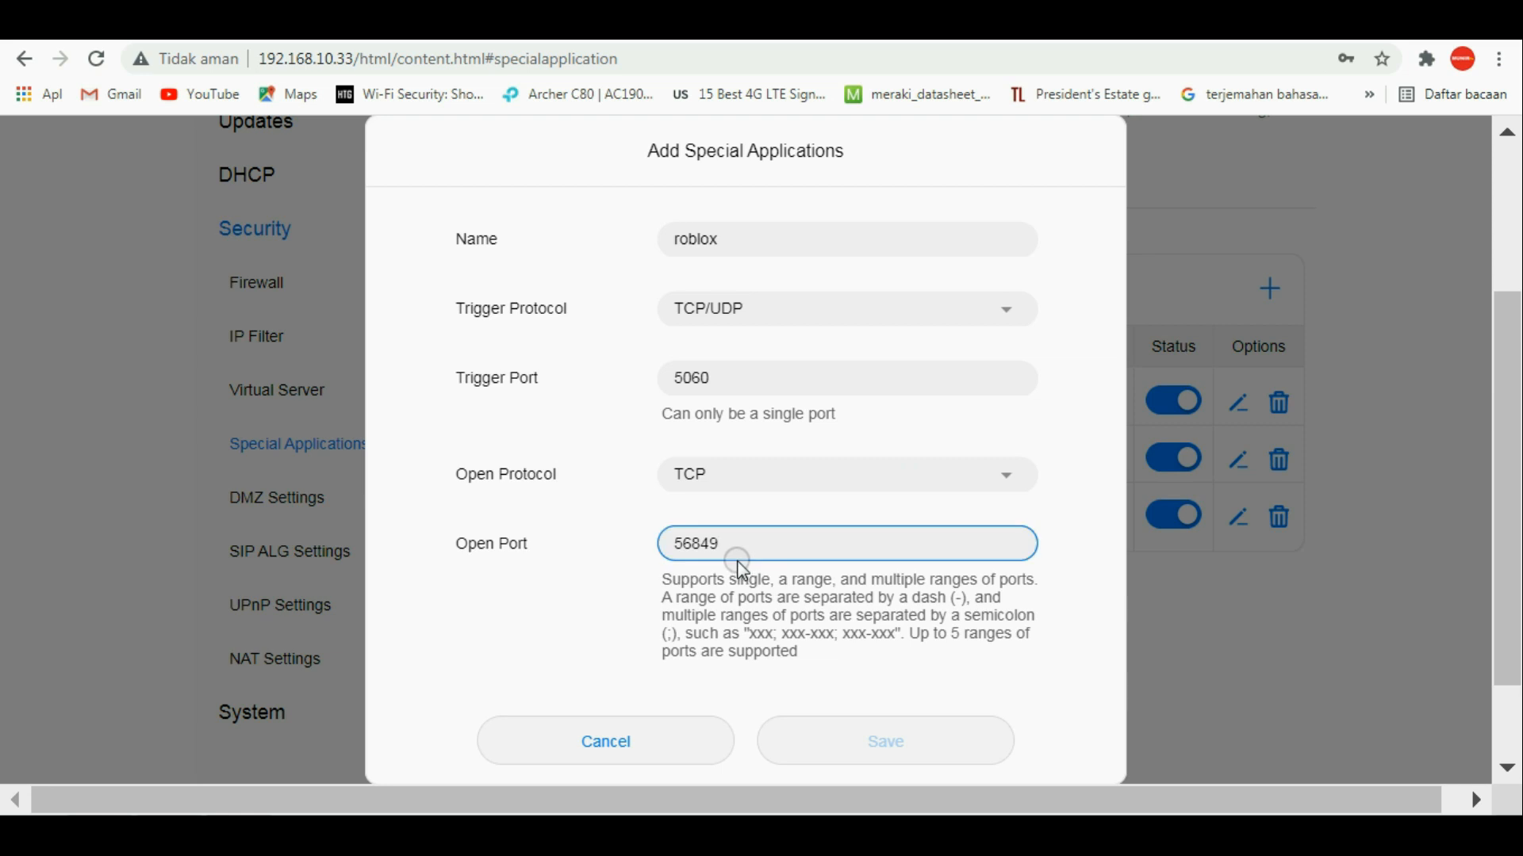
left_click(639, 745)
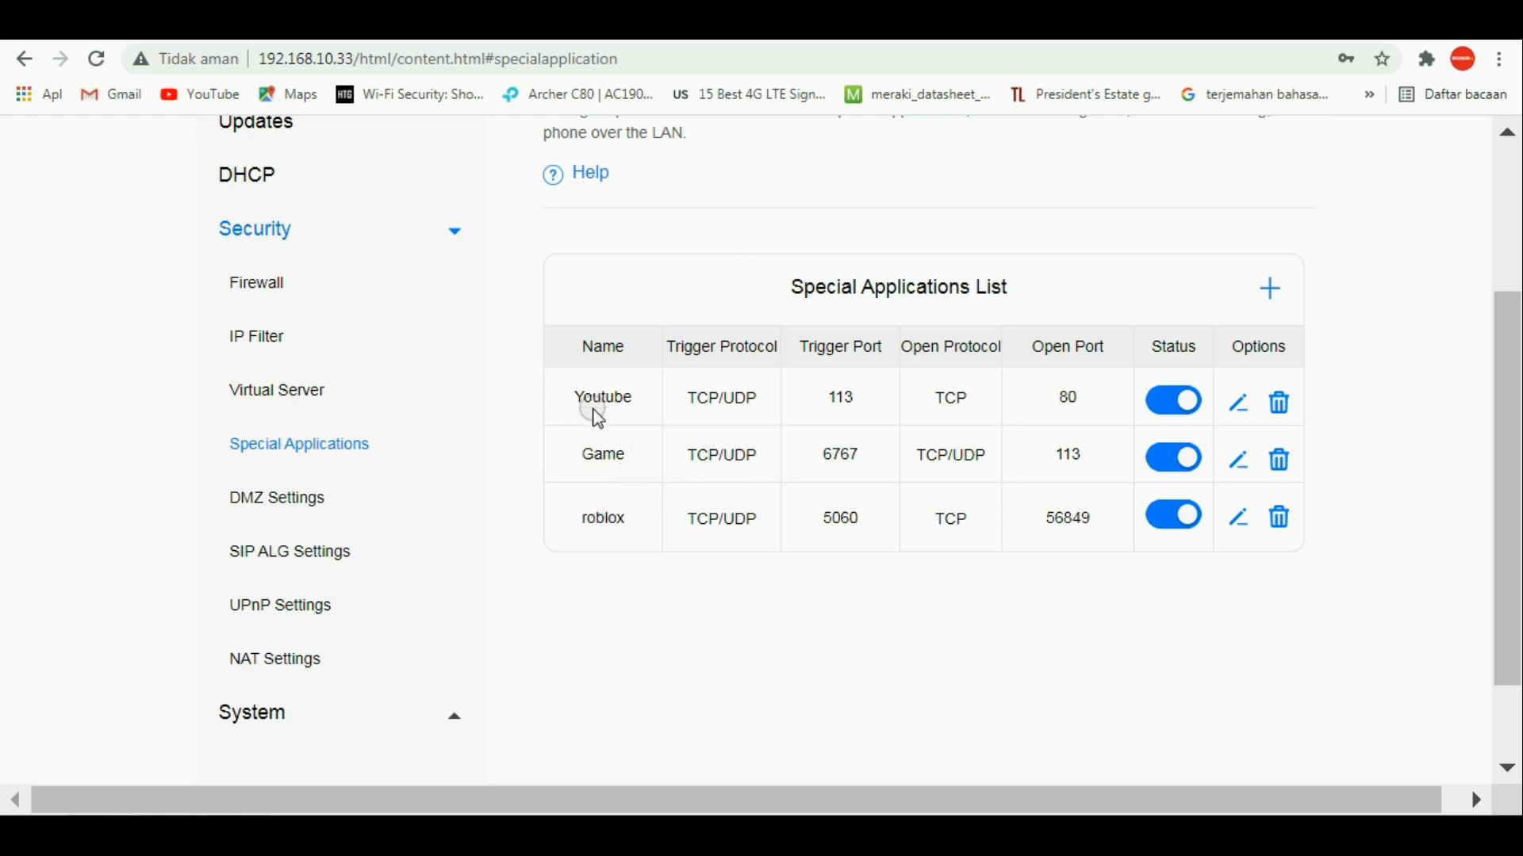
left_click_drag(585, 397, 880, 425)
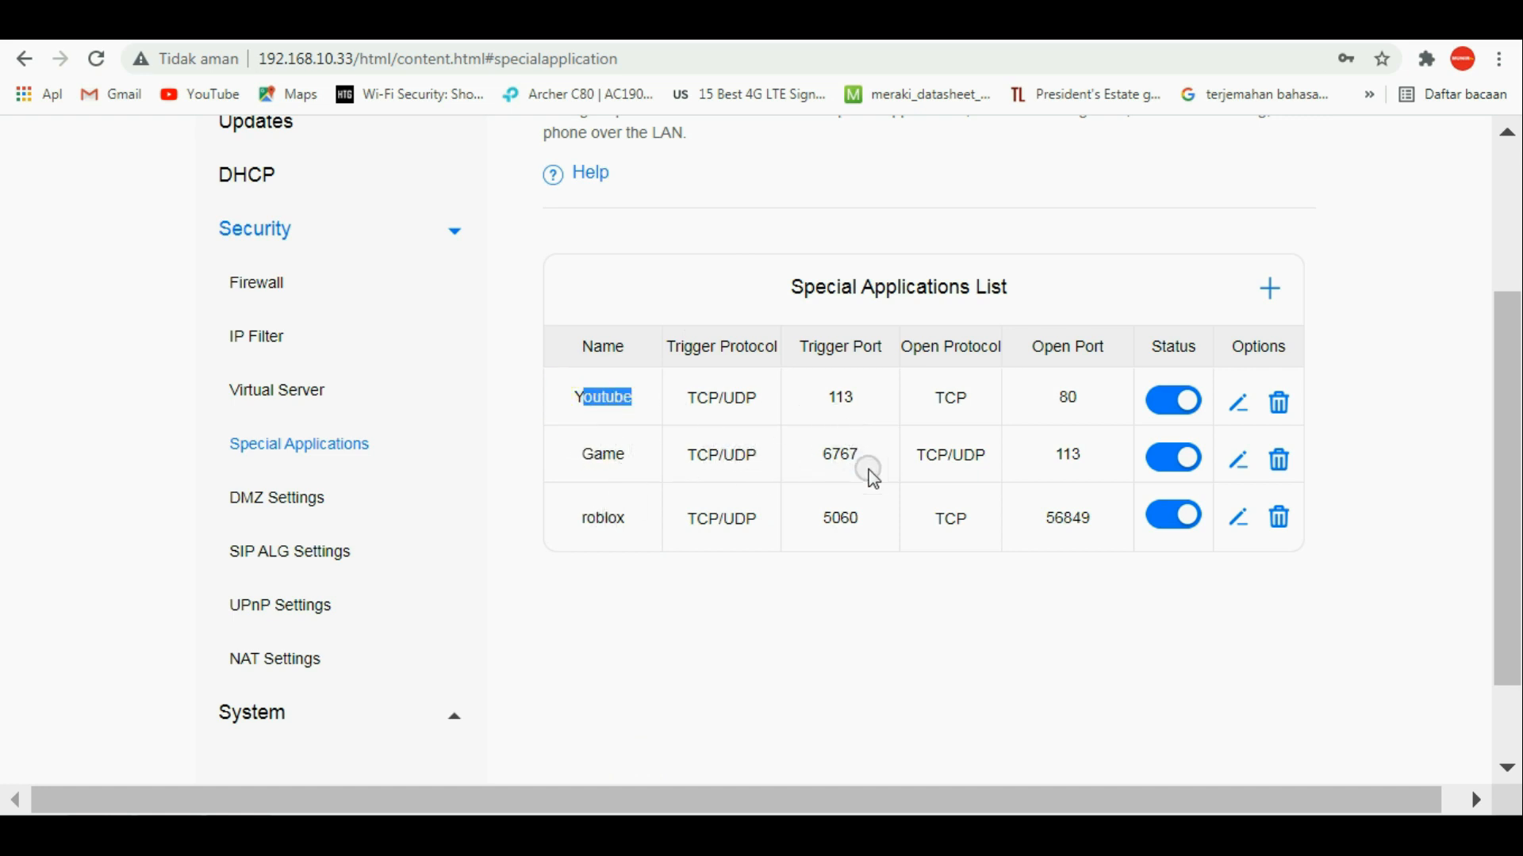
left_click(906, 639)
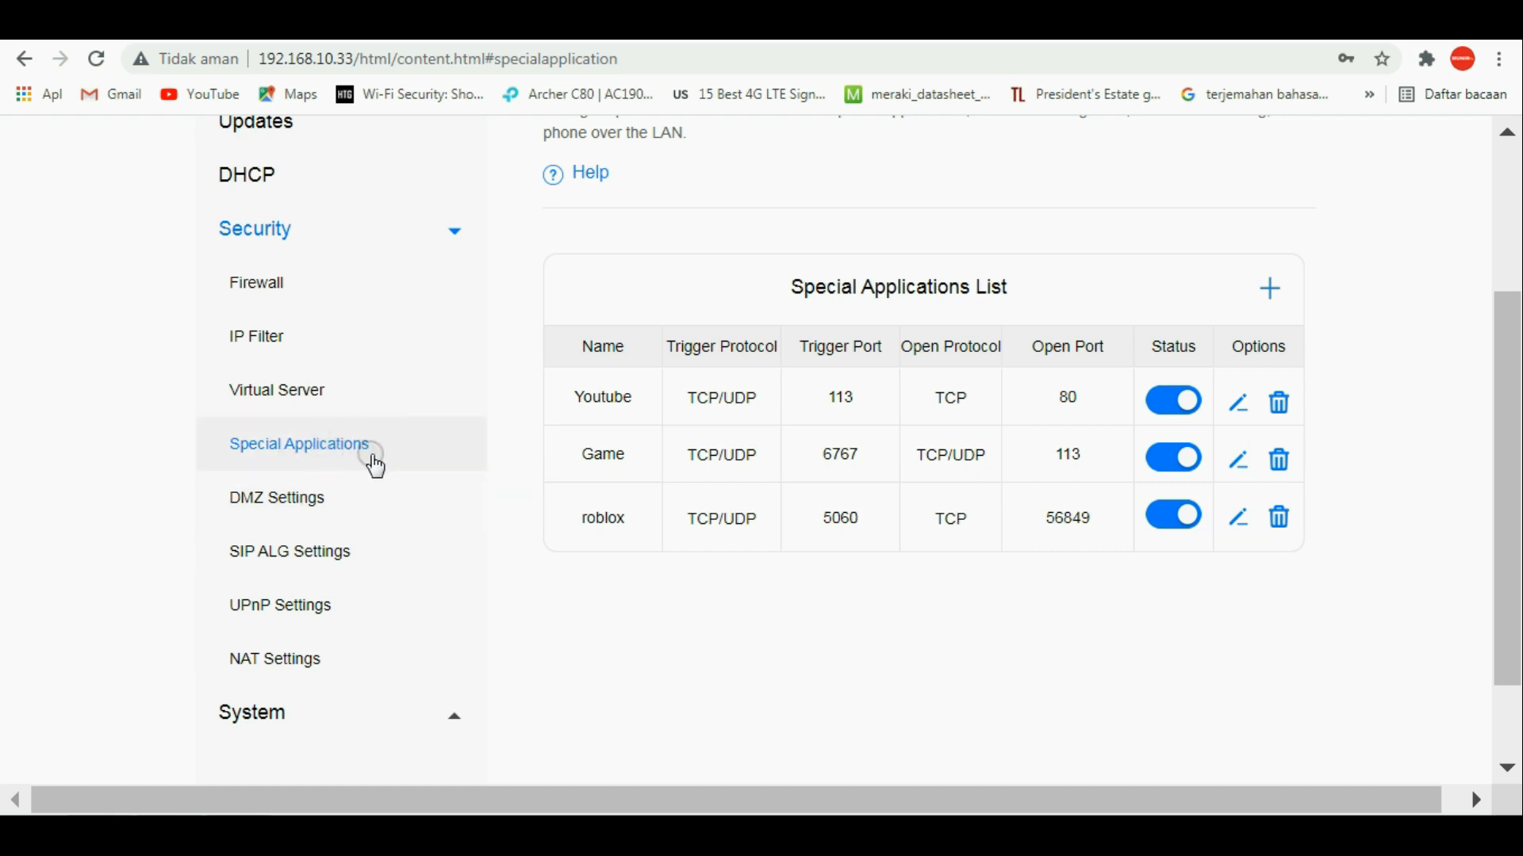
View the DMZ, SIP ALG, UPnP and NAT settings pages in turn.
left_click(318, 500)
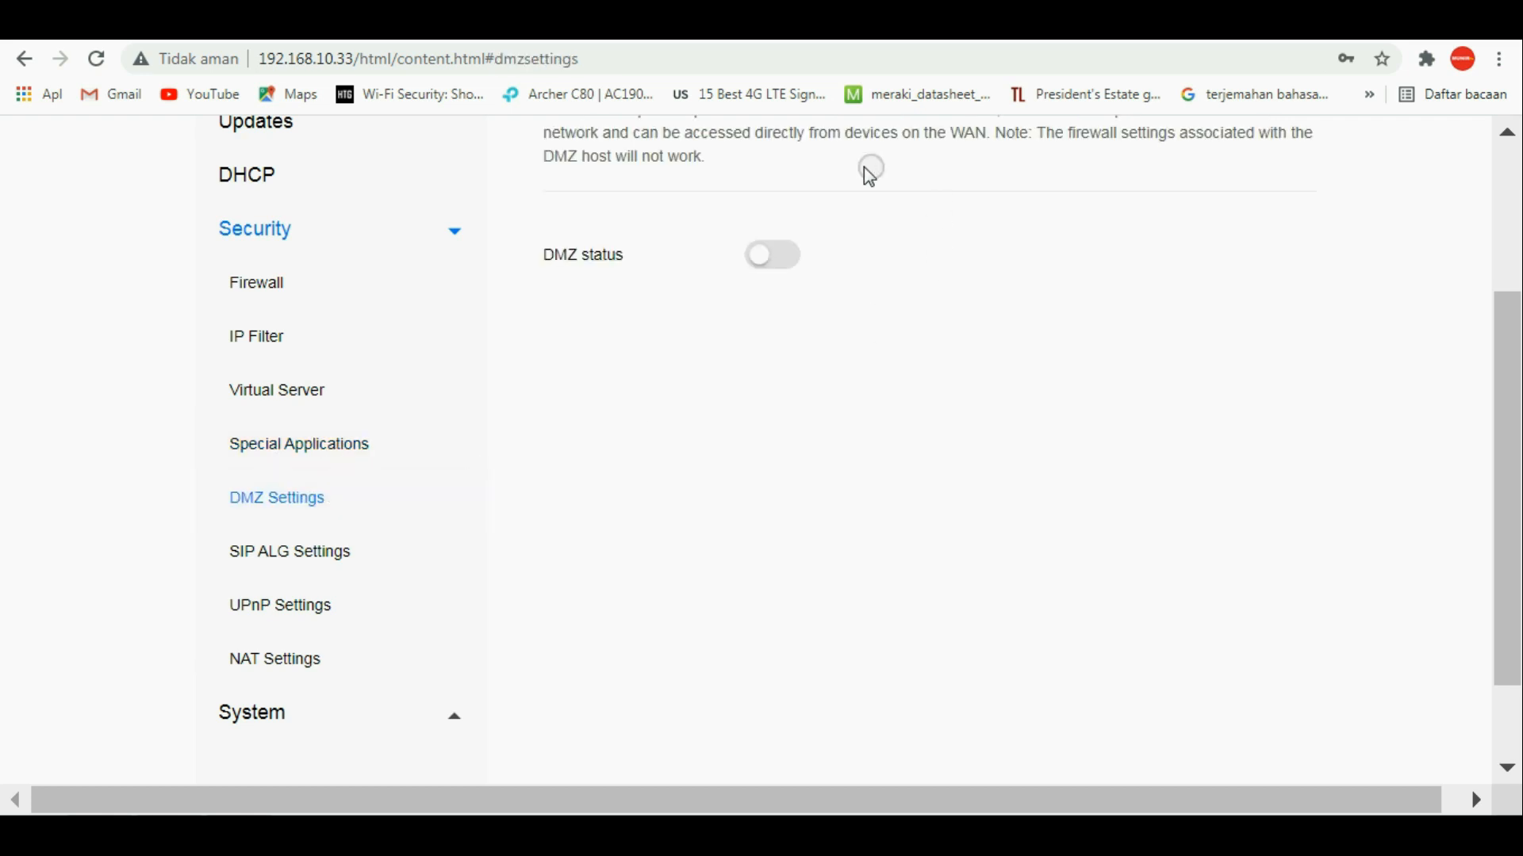
left_click(297, 565)
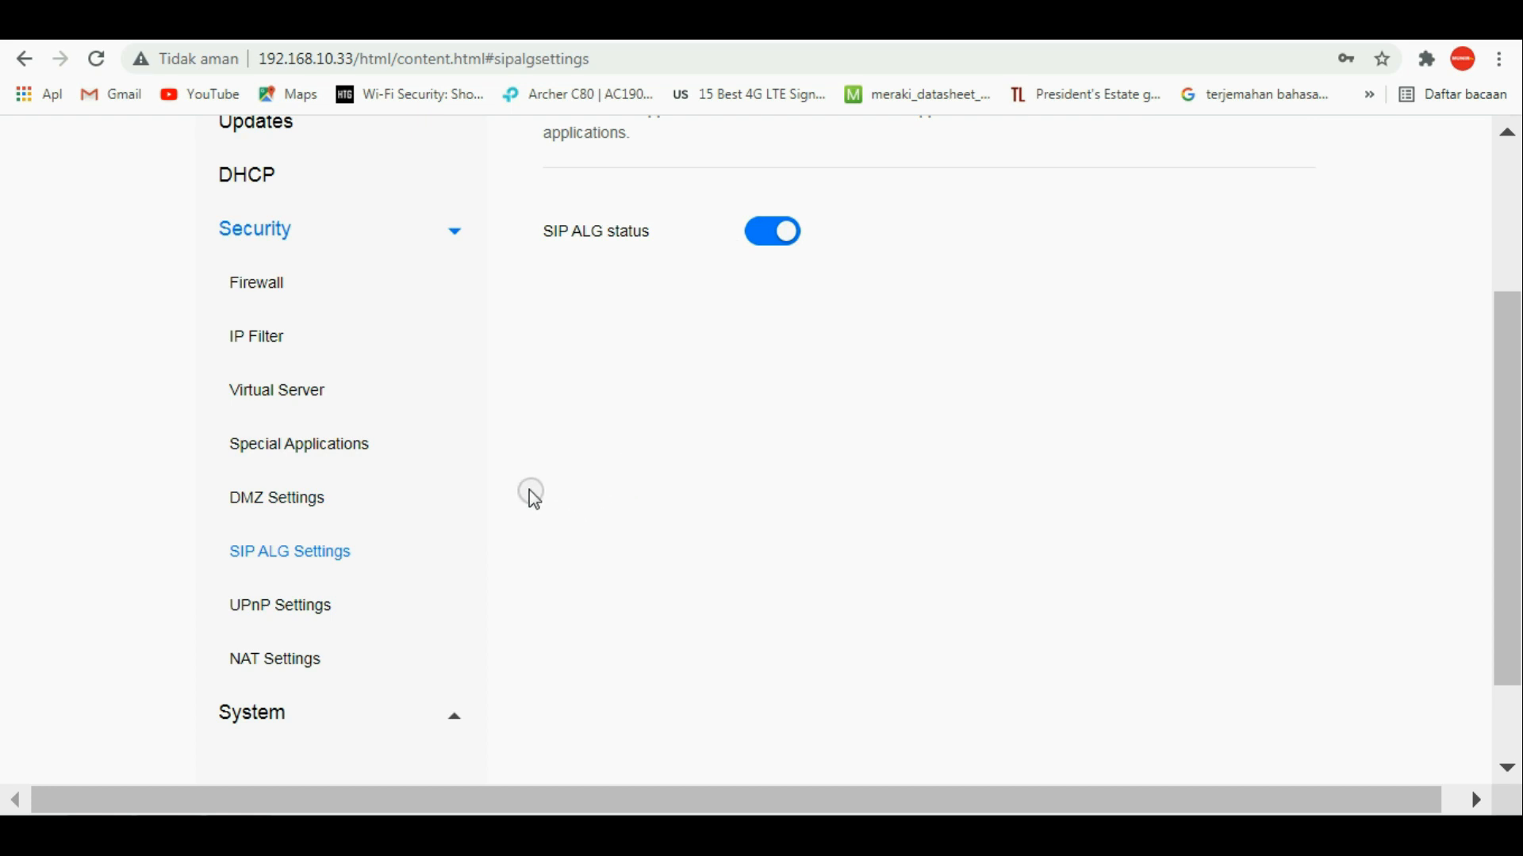
left_click(290, 606)
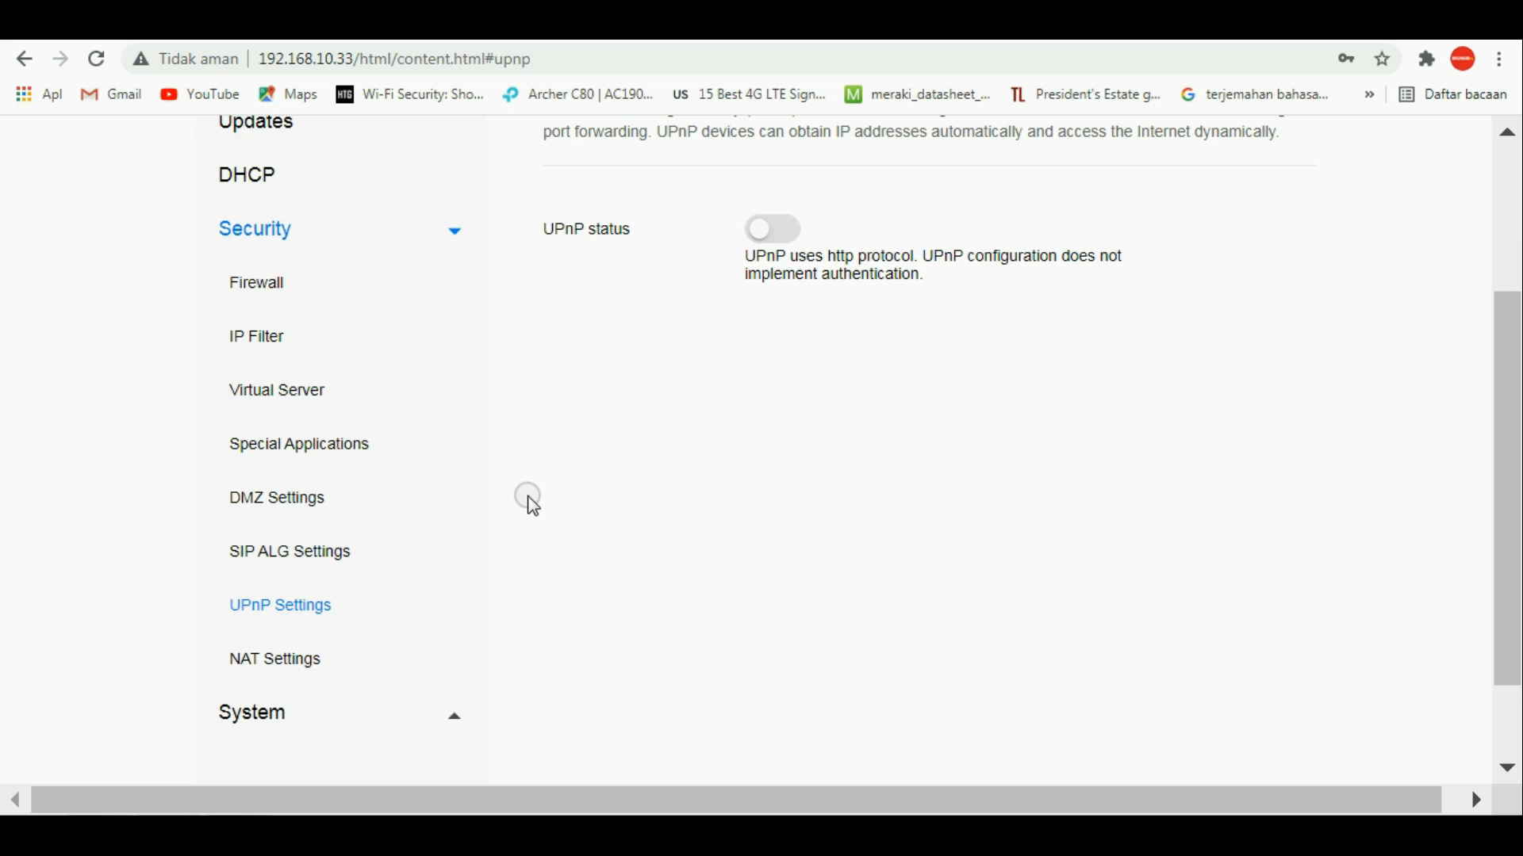
scroll(507, 499, "down", 2)
left_click(321, 549)
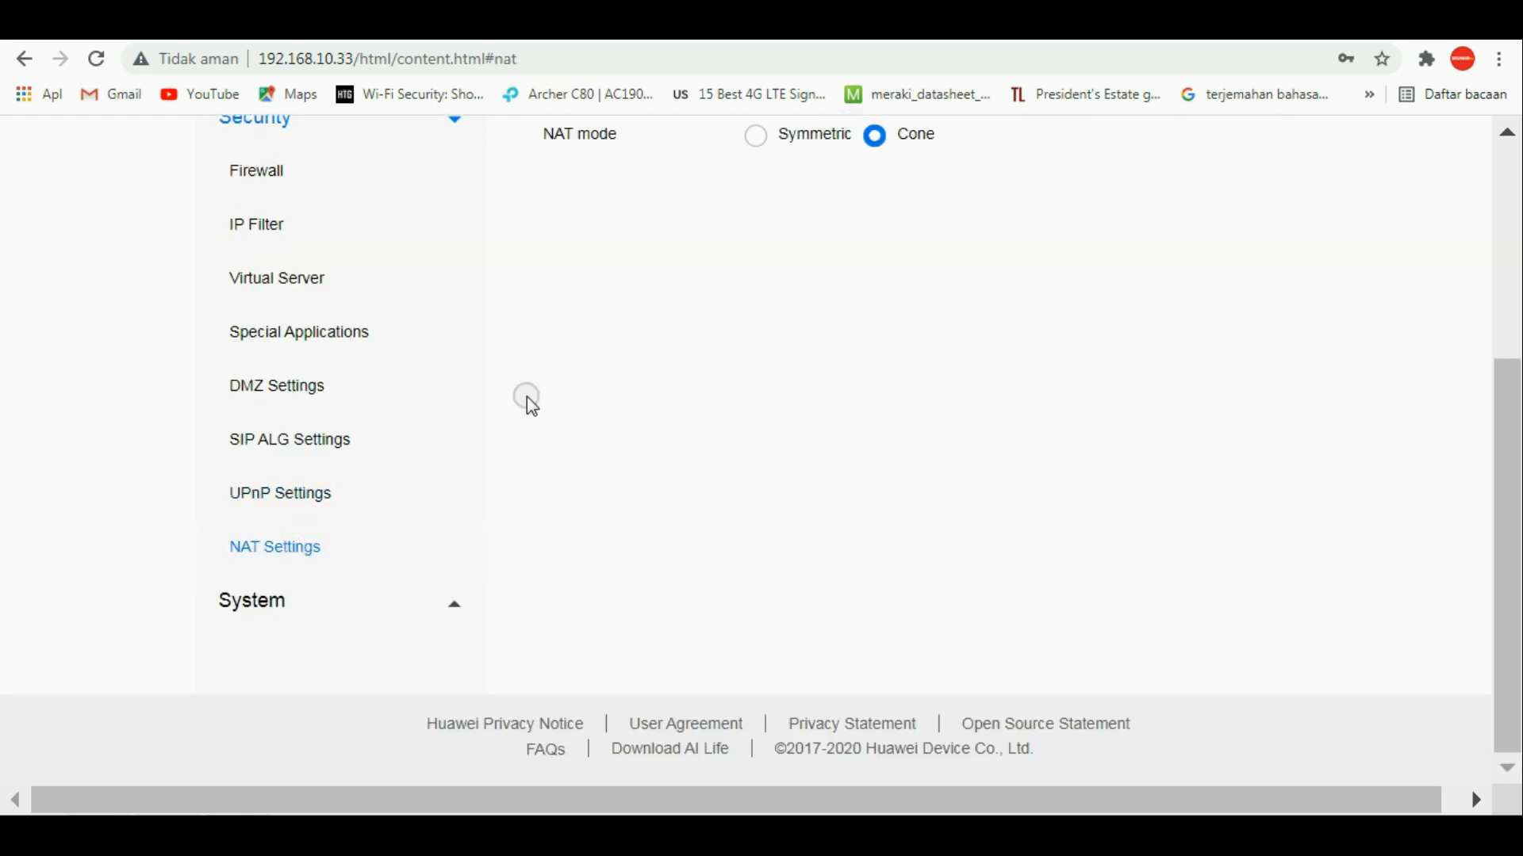
Open the system's device information and examine the RSRQ, RSRP, RSSI and SINR signal readings as a group.
left_click(346, 610)
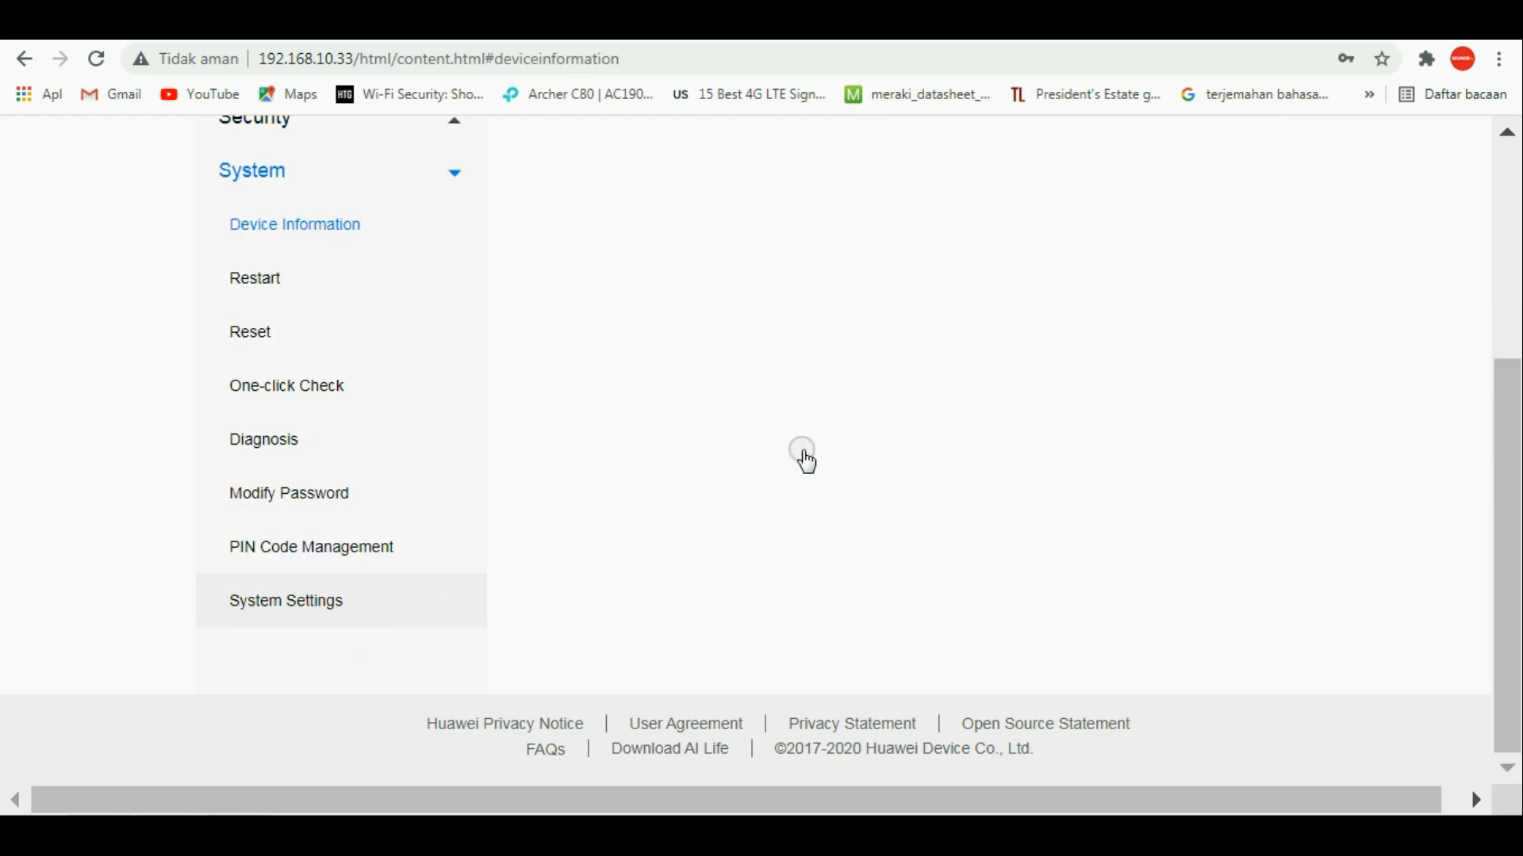
scroll(802, 452, "down", 10)
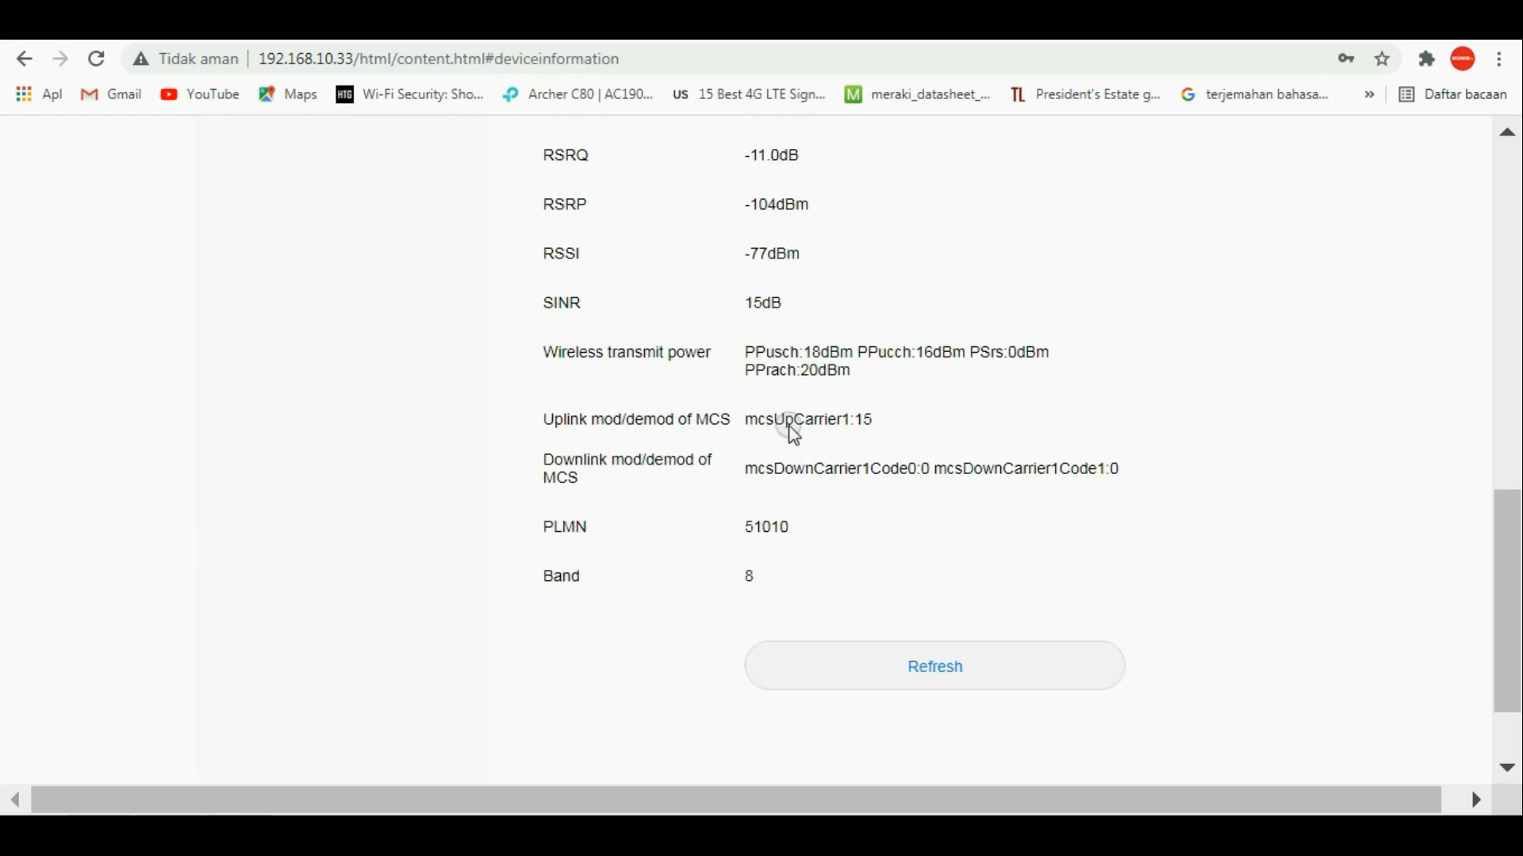
scroll(511, 295, "up", 2)
left_click_drag(547, 273, 853, 421)
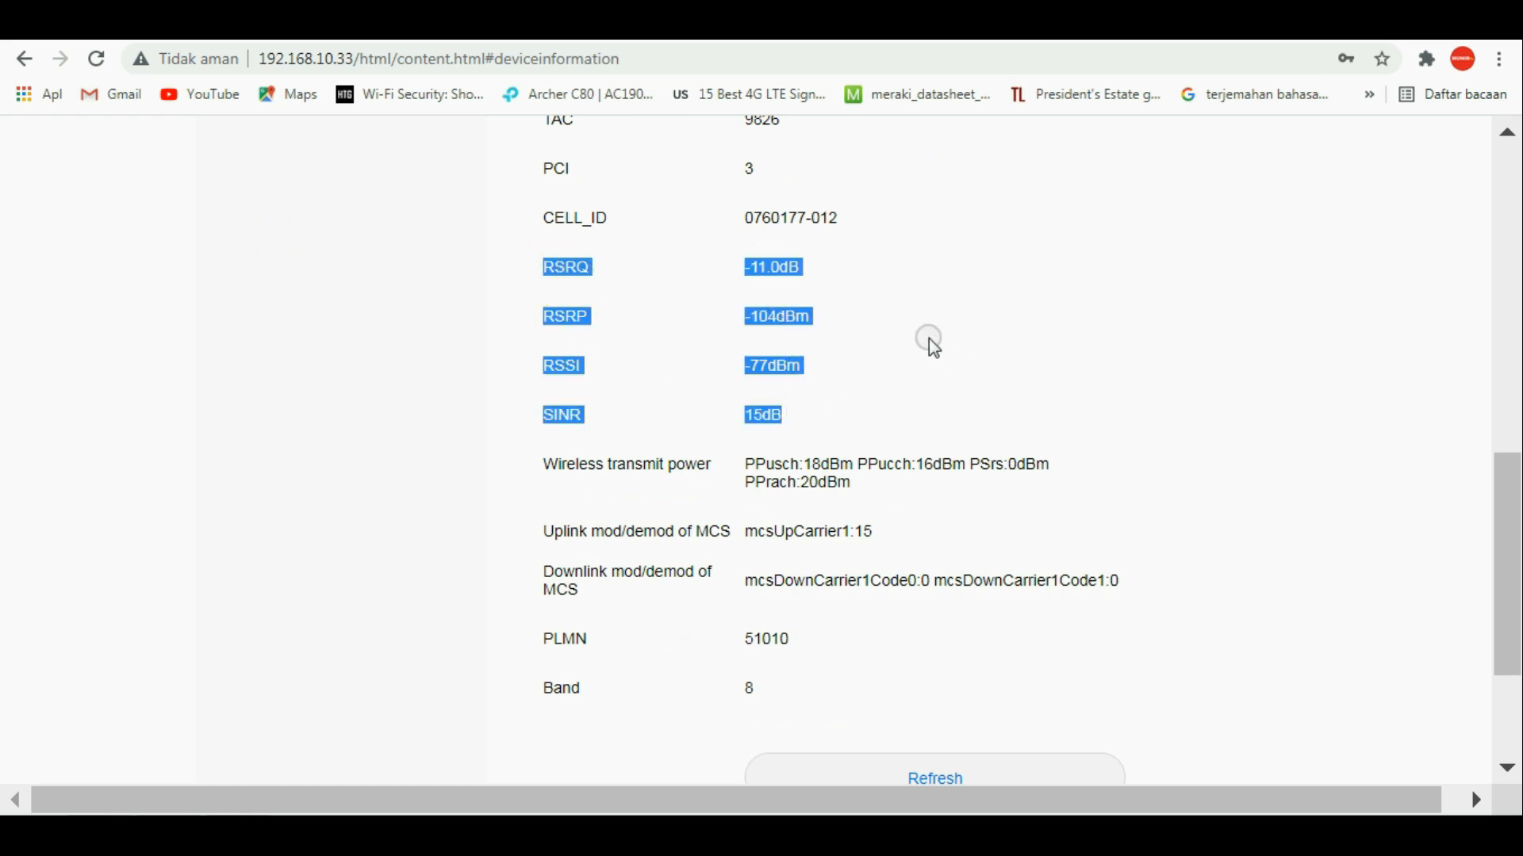
left_click(912, 361)
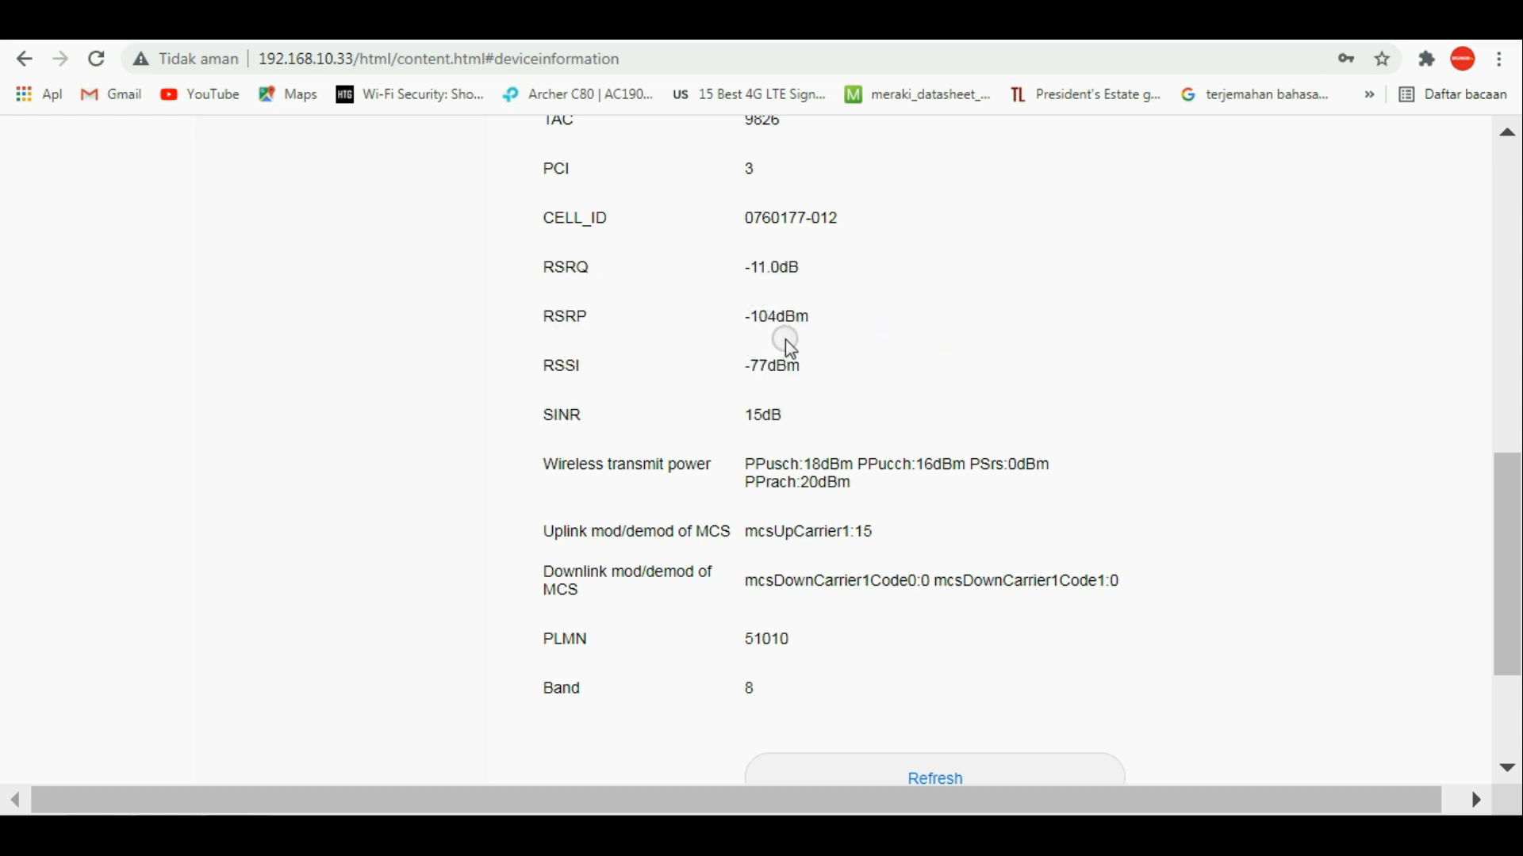
Inspect the RSRP, RSSI and SINR values one by one along with the band, and return to the start of the device information.
left_click_drag(749, 321, 839, 329)
left_click_drag(745, 365, 822, 377)
left_click_drag(751, 415, 849, 414)
scroll(948, 429, "down", 2)
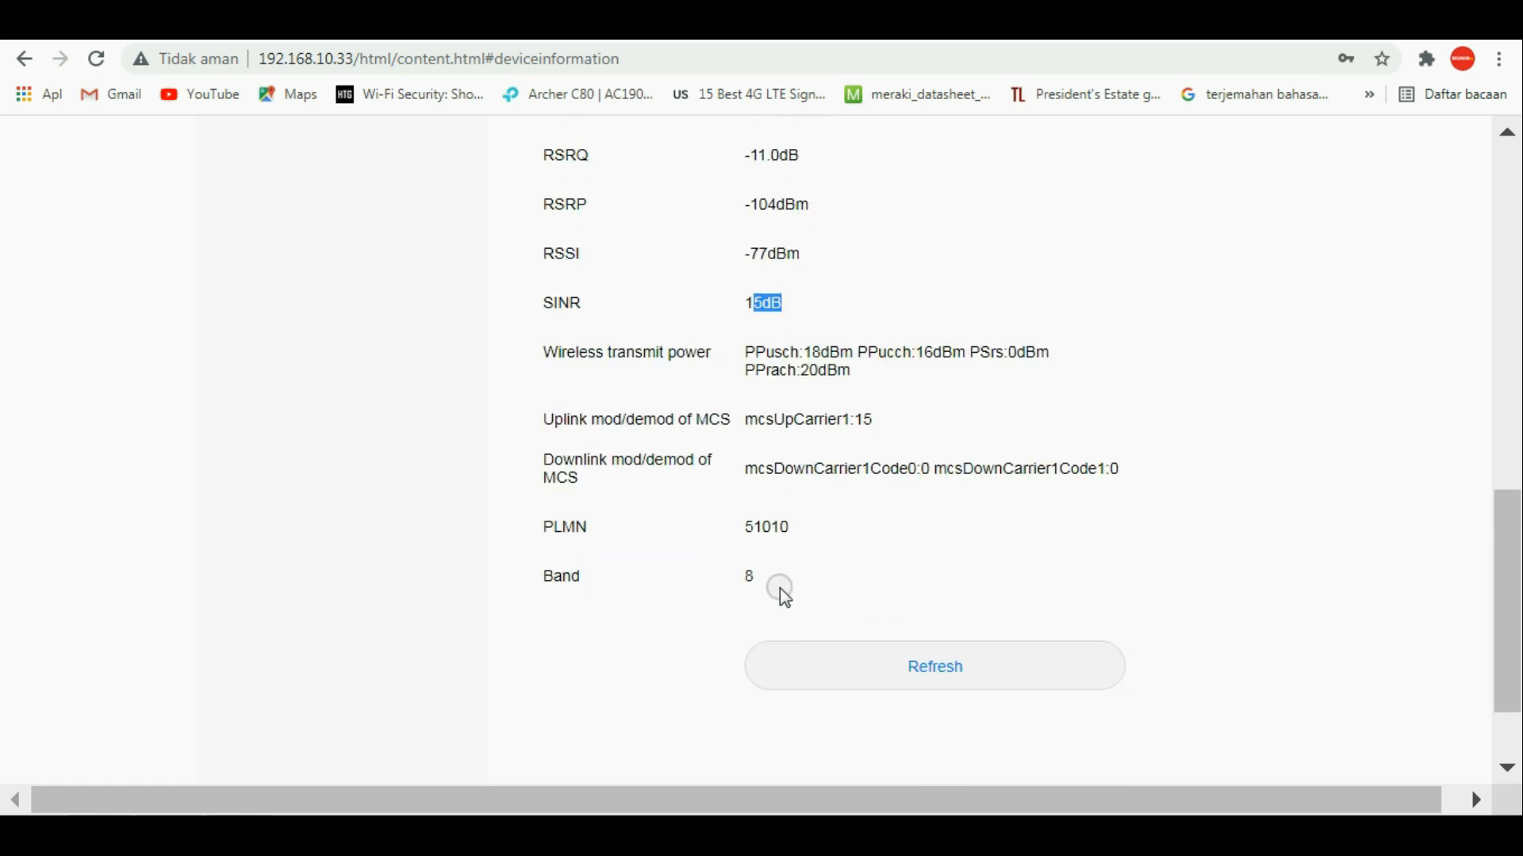
left_click(739, 577)
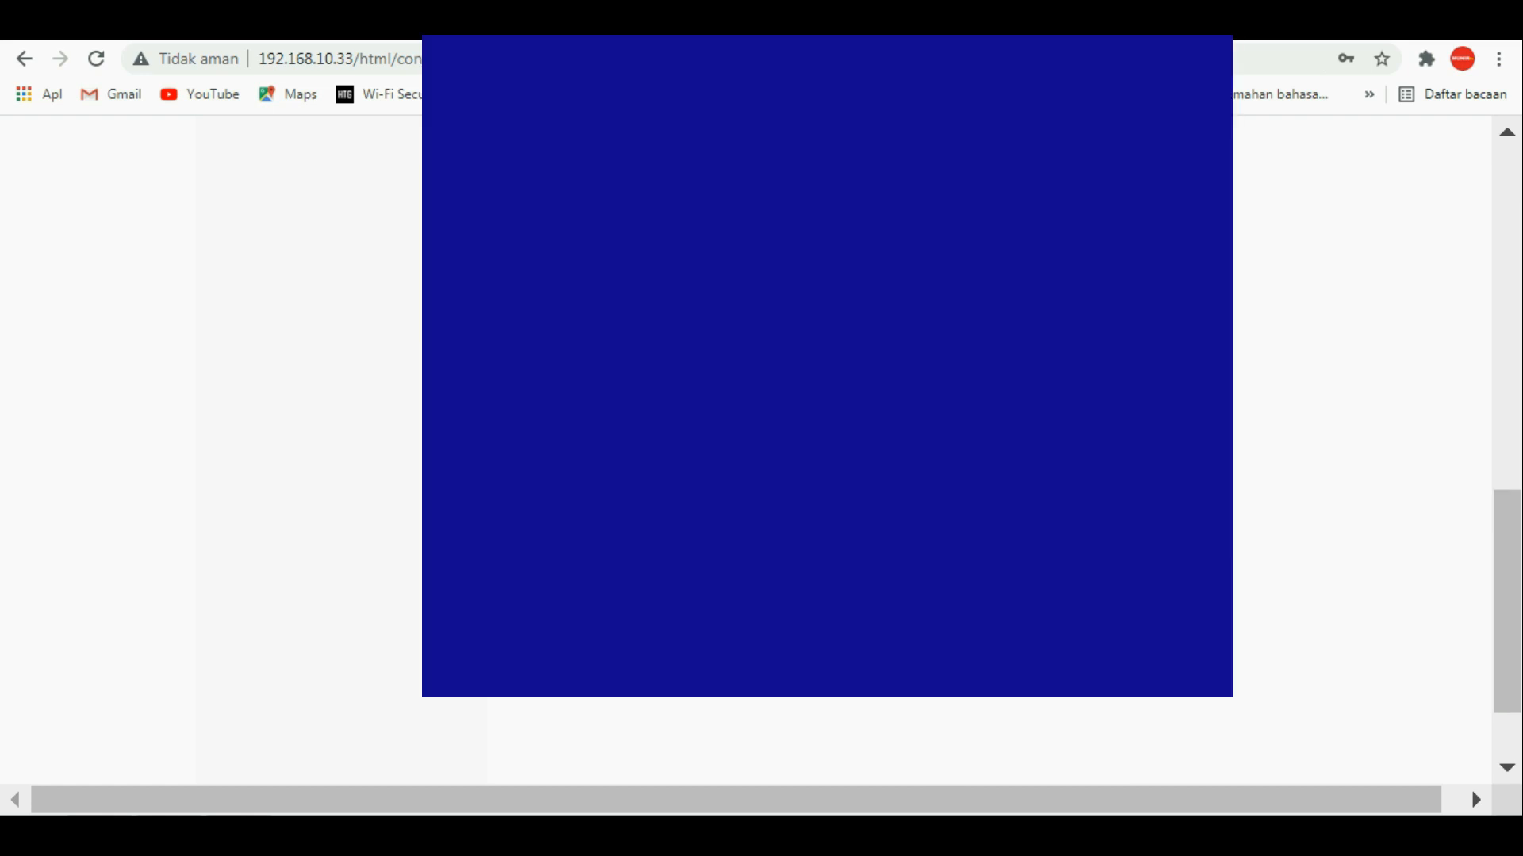
scroll(739, 578, "up", 10)
scroll(1126, 654, "up", 1)
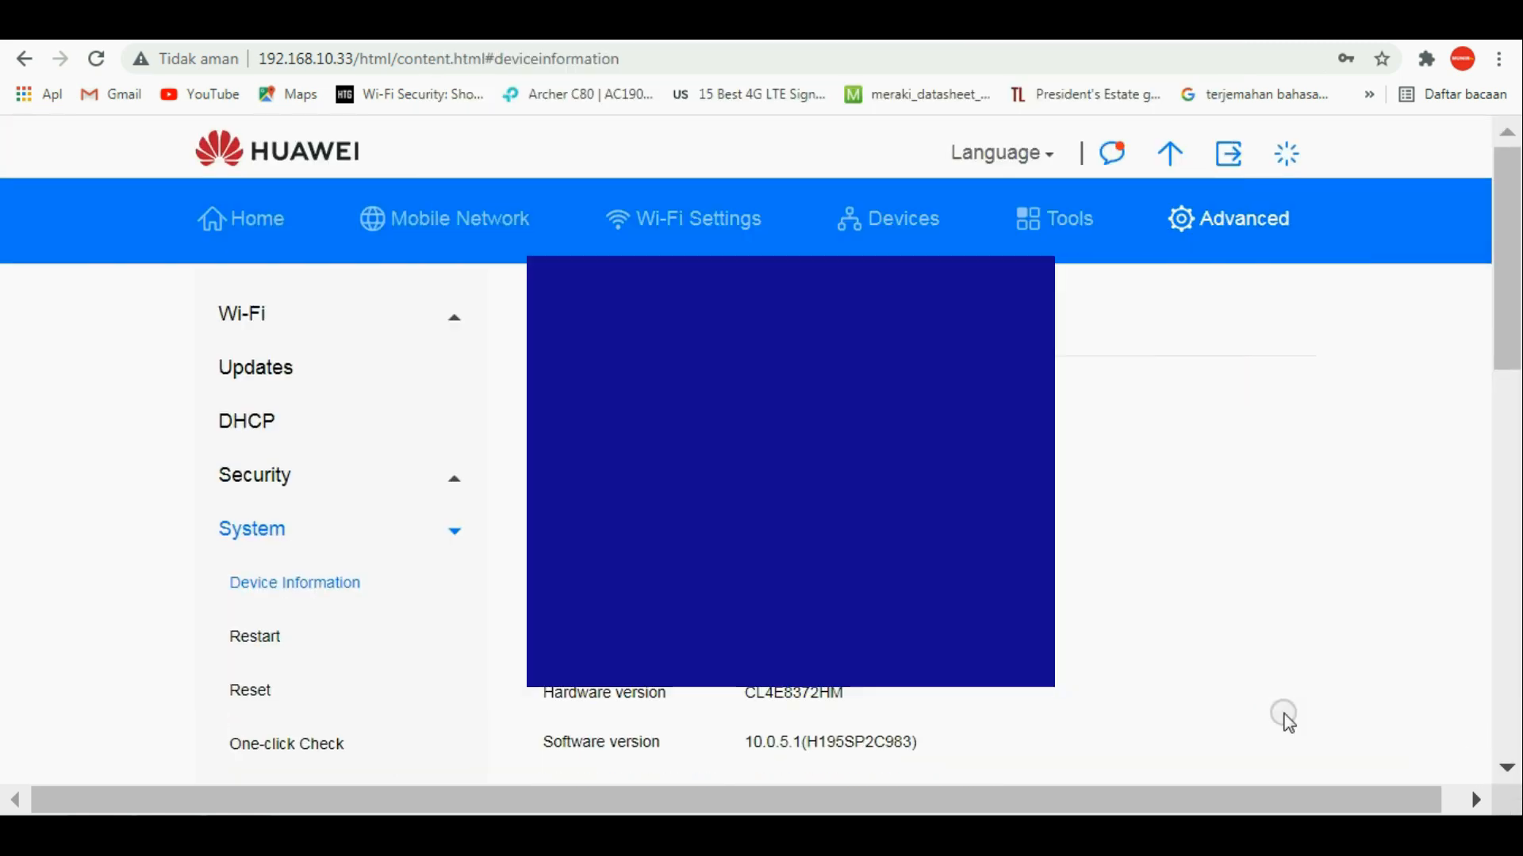